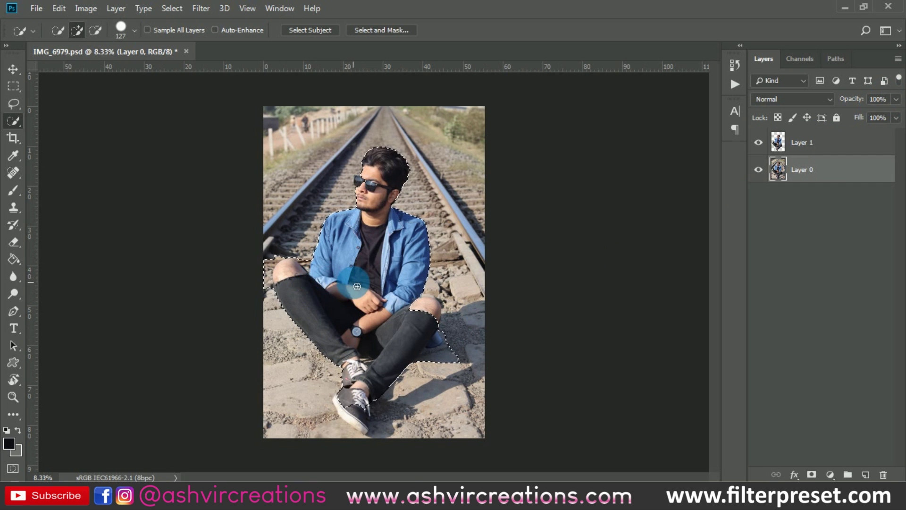
Copy the selected man from Layer 0 to a new layer, and delete that copy while leaving Layer 0 hidden.
right_click(359, 279)
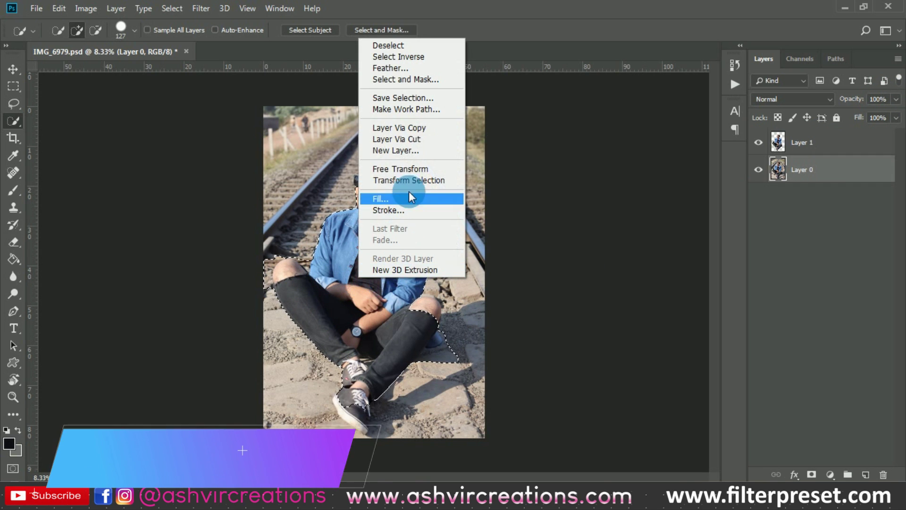
left_click(419, 128)
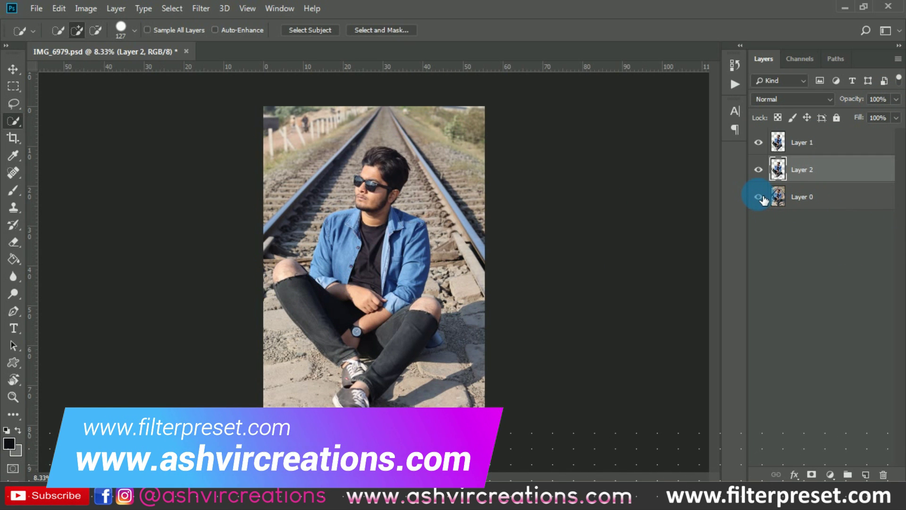
left_click(759, 197)
key("Delete")
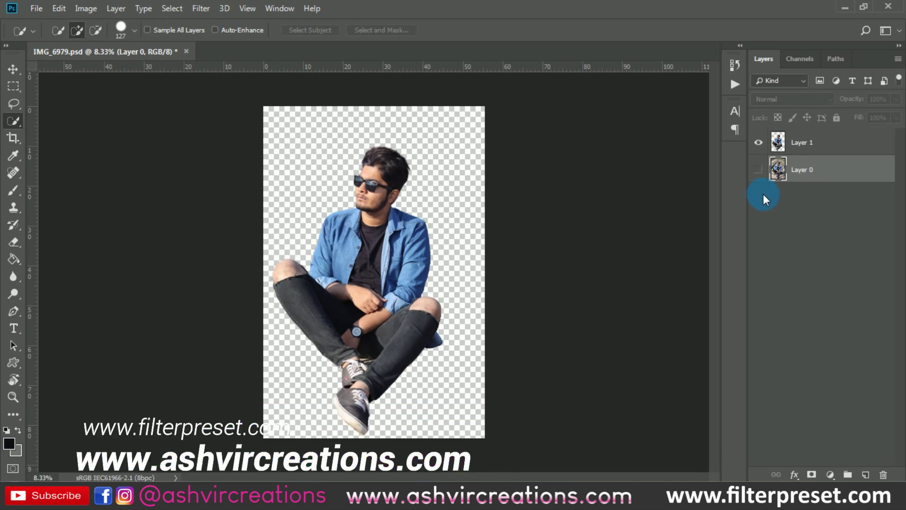
Open the T BG1 image from the Desktop and place it in the IMG_6979 document beneath the man's cutout.
key("v")
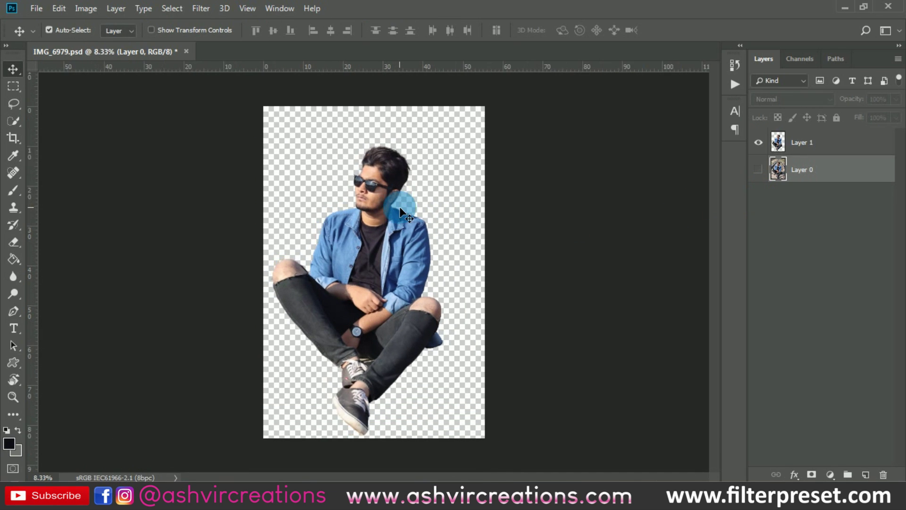
key("ctrl+plus")
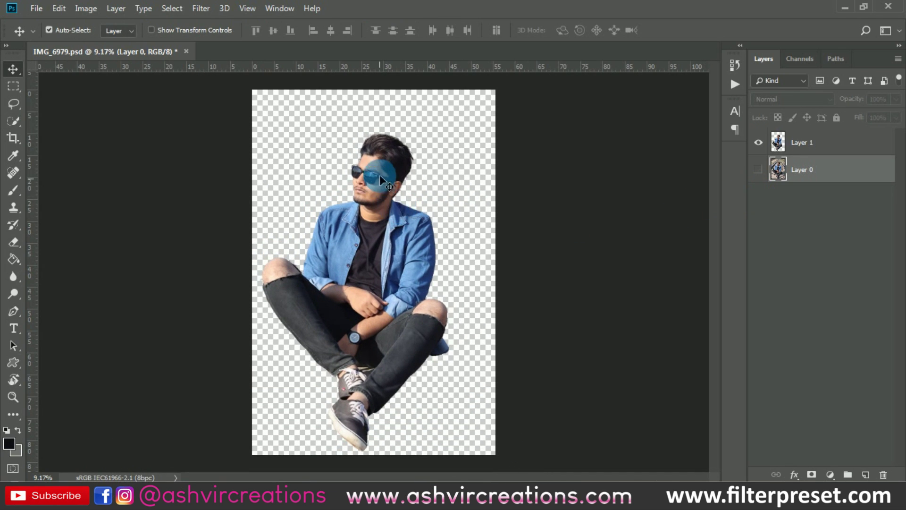
left_click(39, 10)
left_click(97, 69)
scroll(298, 149, "down", 5)
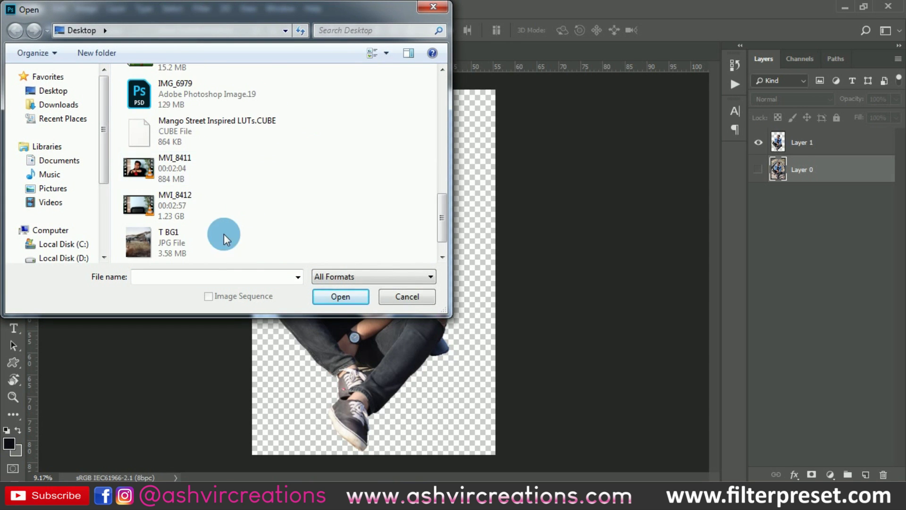
double_click(183, 240)
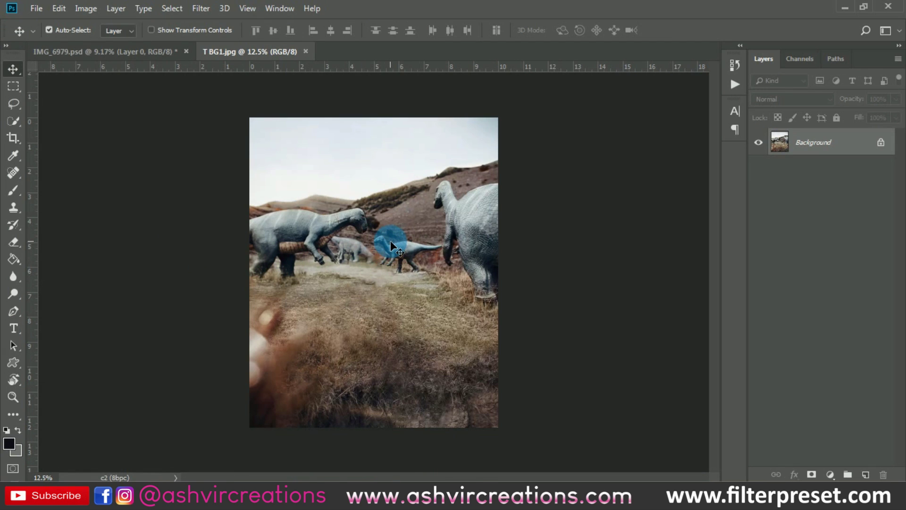
left_click_drag(389, 243, 157, 52)
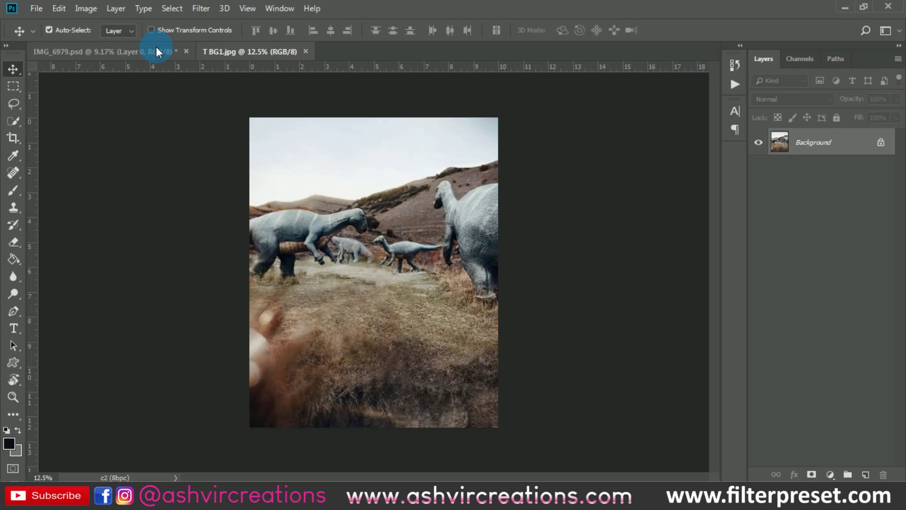
left_click_drag(358, 157, 286, 243)
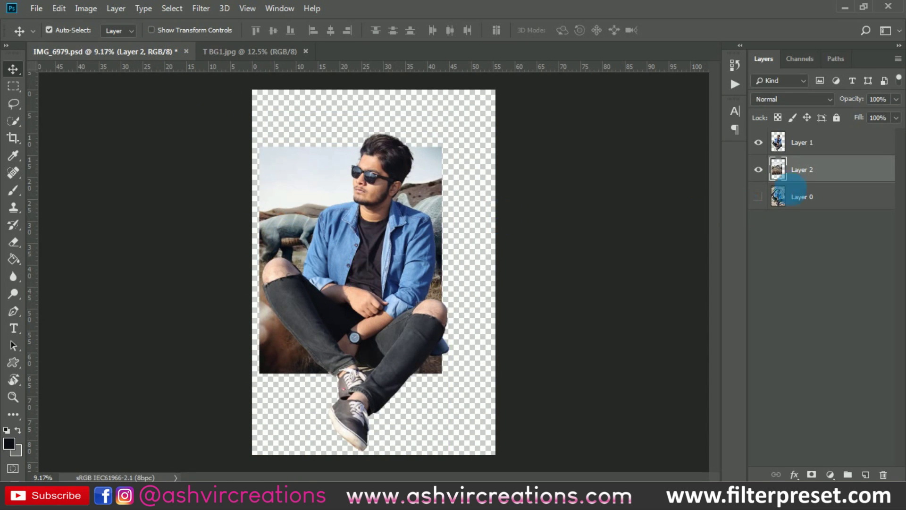
left_click(758, 196)
left_click(811, 201)
left_click(815, 141, "ctrl")
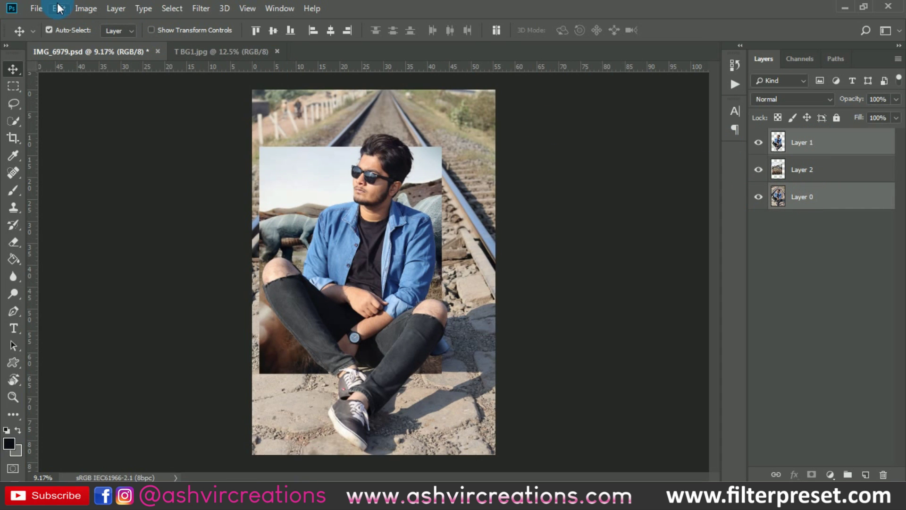
left_click(759, 197)
Copy the man's cutout layer into the T BG1 document.
right_click(370, 237)
left_click(373, 239)
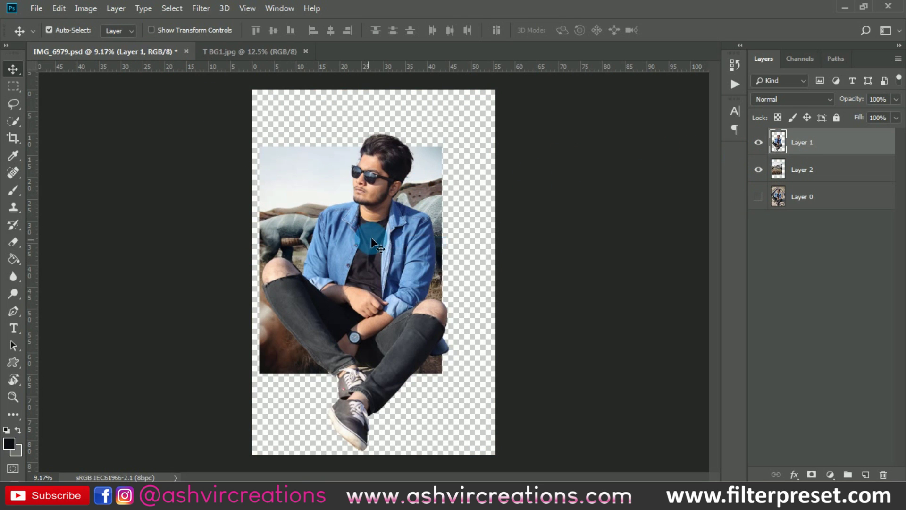
mouse_move(371, 237)
left_mouse_down()
mouse_move(279, 59)
mouse_move(347, 166)
mouse_move(367, 223)
left_mouse_up()
Scale the man down proportionally to about 41% and place him on the grass in the foreground.
key("ctrl+t")
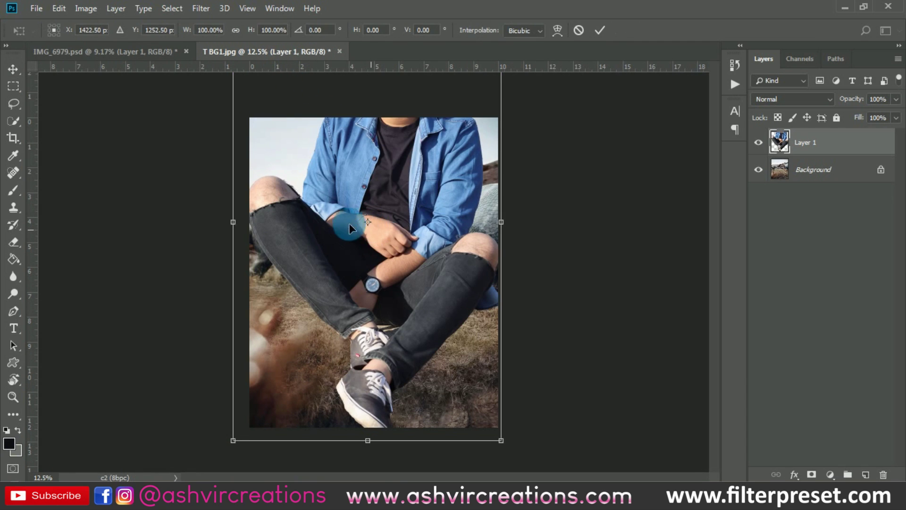
scroll(349, 226, "down", 2)
left_click_drag(277, 88, 354, 186)
scroll(381, 214, "up", 3)
left_click_drag(381, 213, 383, 310)
scroll(383, 308, "up", 3)
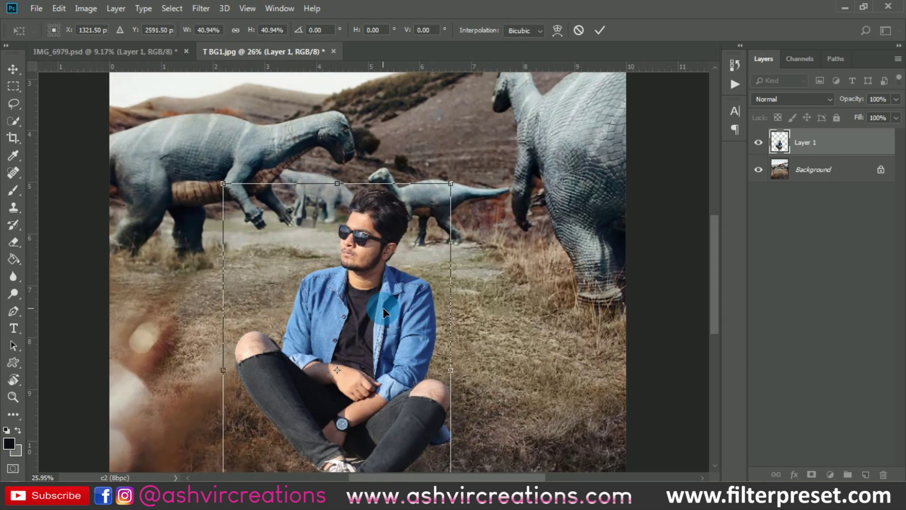
Reduce the man further to about 36.4% of his original size and shift him slightly to the left on the grass.
left_click_drag(456, 188, 443, 206)
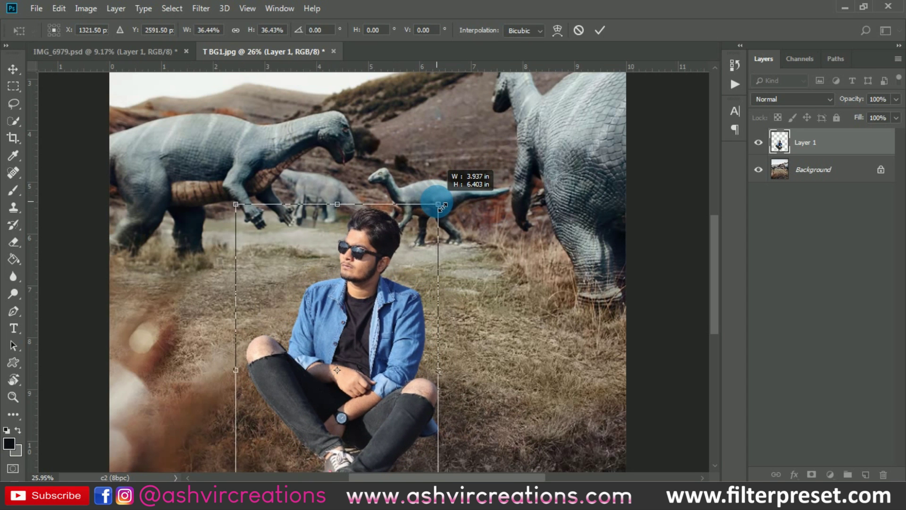
scroll(390, 248, "down", 4)
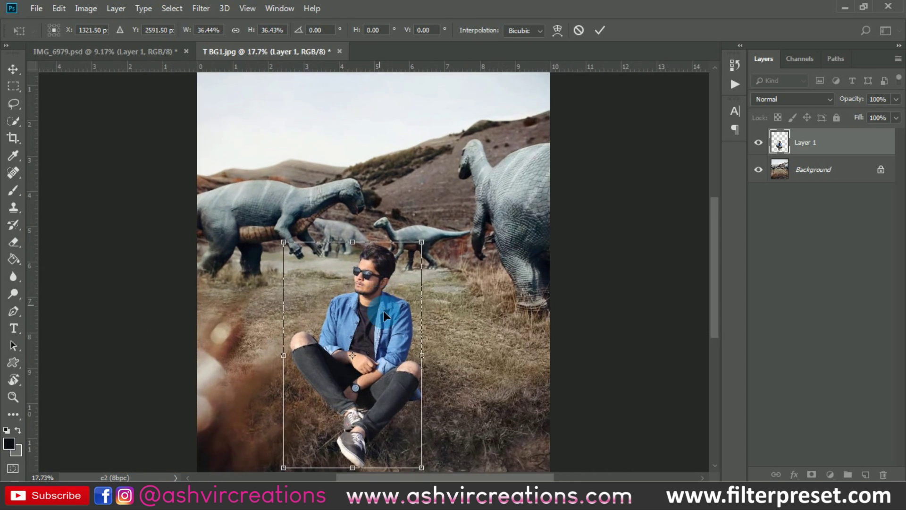
scroll(385, 315, "down", 5)
scroll(368, 246, "up", 1)
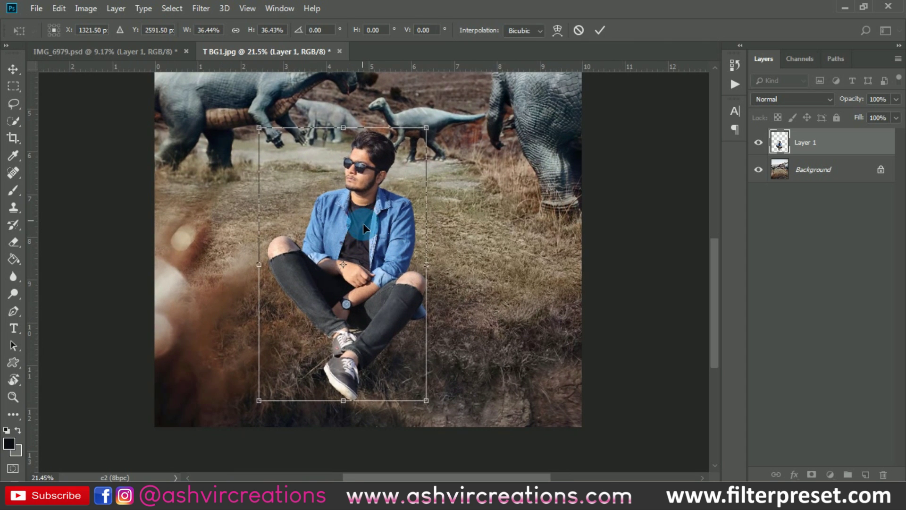
mouse_move(363, 224)
left_mouse_down()
mouse_move(350, 221)
mouse_move(360, 220)
left_mouse_up()
double_click(362, 230)
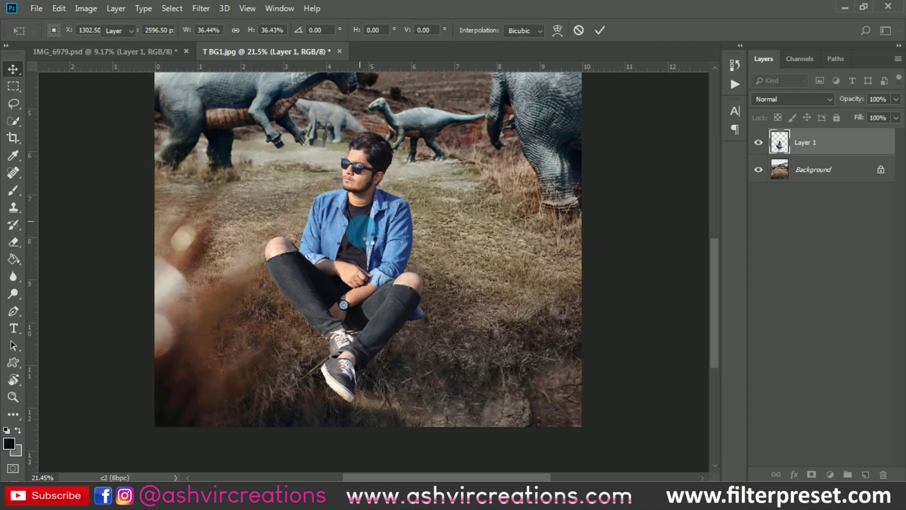
Move the man slightly upward and scale him down to about 94% of his current size.
left_click(368, 290)
scroll(290, 264, "up", 1)
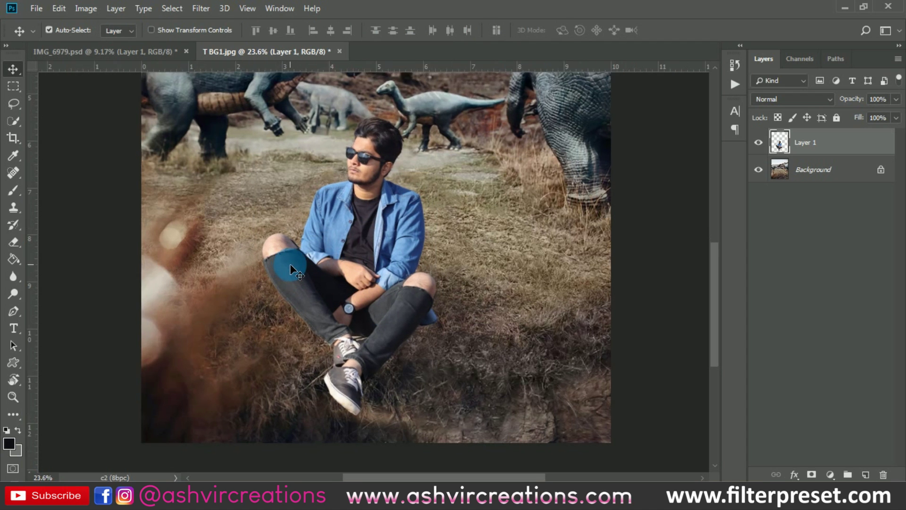
scroll(290, 263, "up", 3)
scroll(290, 264, "down", 3)
scroll(355, 296, "down", 1)
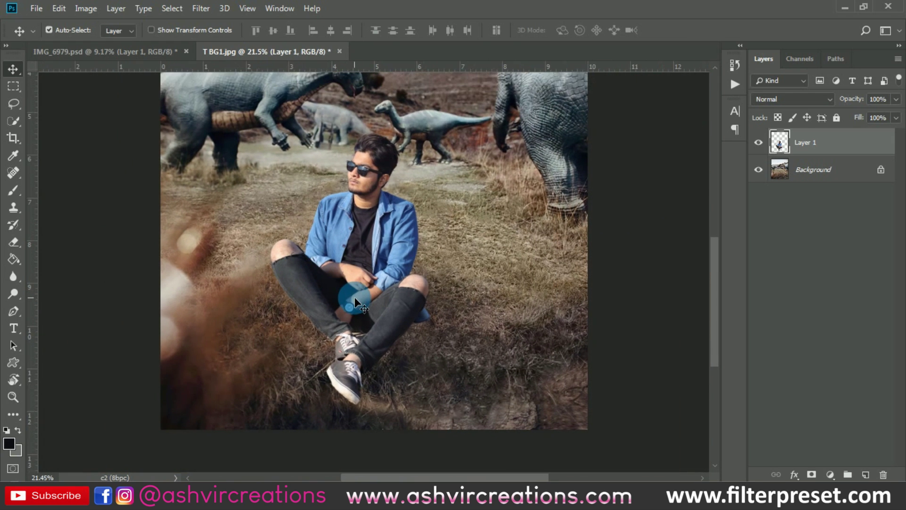
left_click_drag(362, 254, 361, 252)
key("ctrl+t")
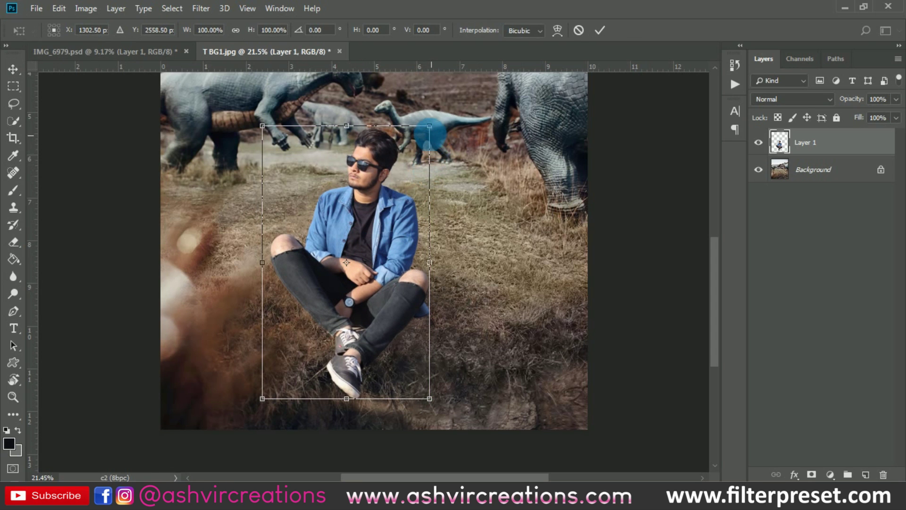
left_click_drag(433, 133, 428, 142)
scroll(390, 255, "down", 4)
scroll(347, 356, "up", 2)
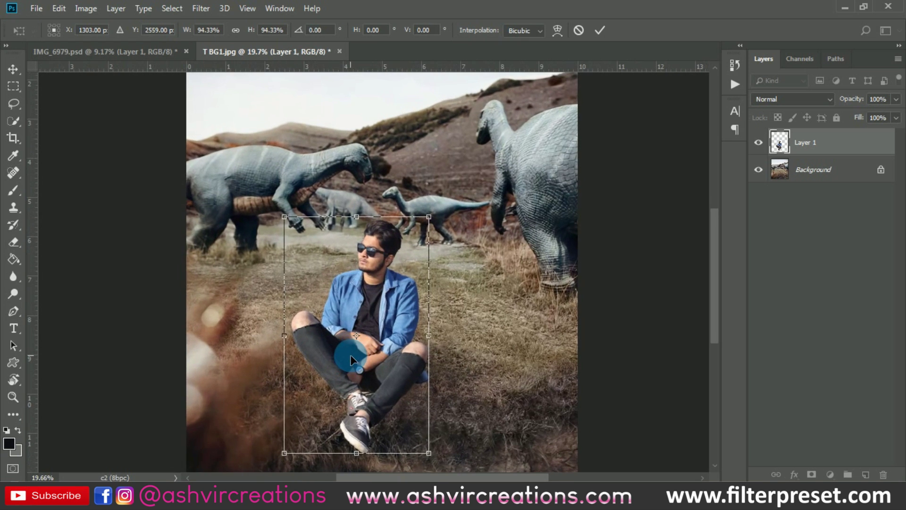
key("Return")
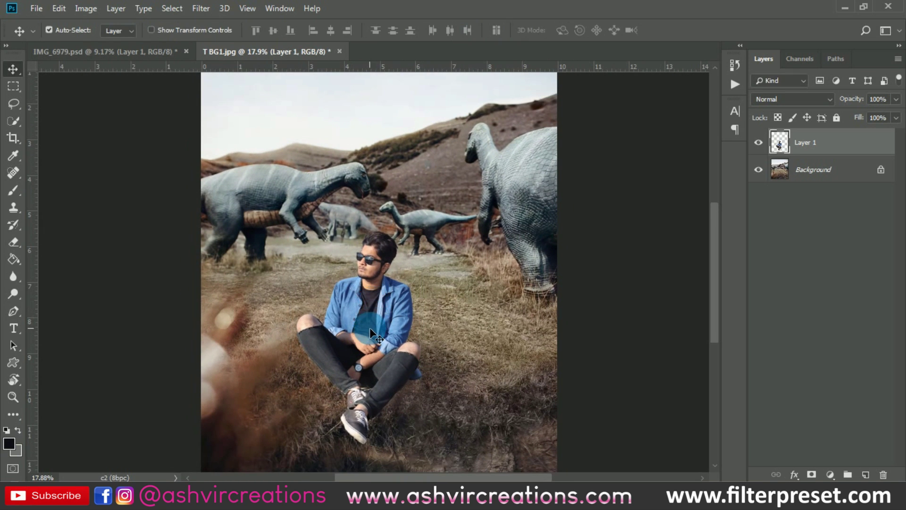
Shift the seated man slightly to the right on the grass.
scroll(370, 328, "up", 2)
scroll(378, 298, "down", 1)
mouse_move(381, 268)
left_mouse_down()
mouse_move(382, 280)
mouse_move(394, 273)
left_mouse_up()
Examine how the seated man's size and position fit the dinosaur background, including around his legs and shoes.
scroll(389, 271, "down", 2)
scroll(393, 270, "down", 4)
scroll(378, 301, "up", 3)
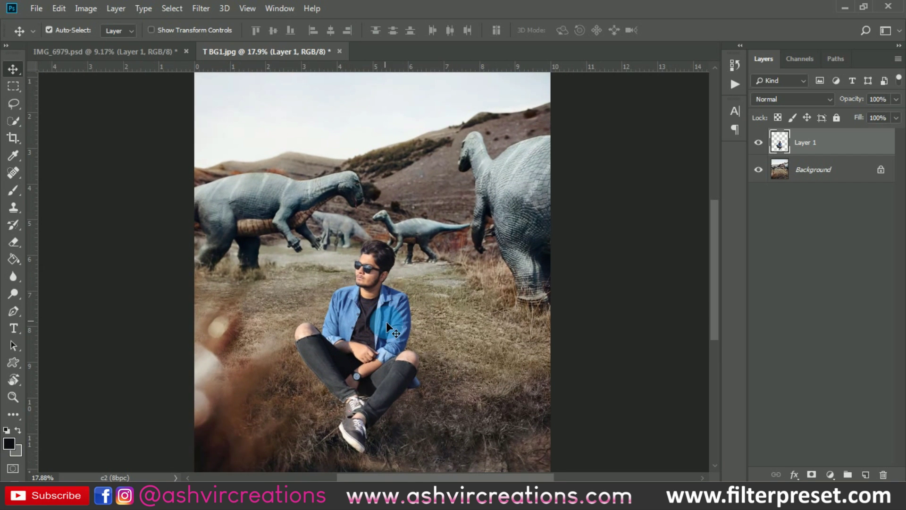
scroll(386, 321, "down", 2)
scroll(356, 279, "up", 1)
left_click(455, 226)
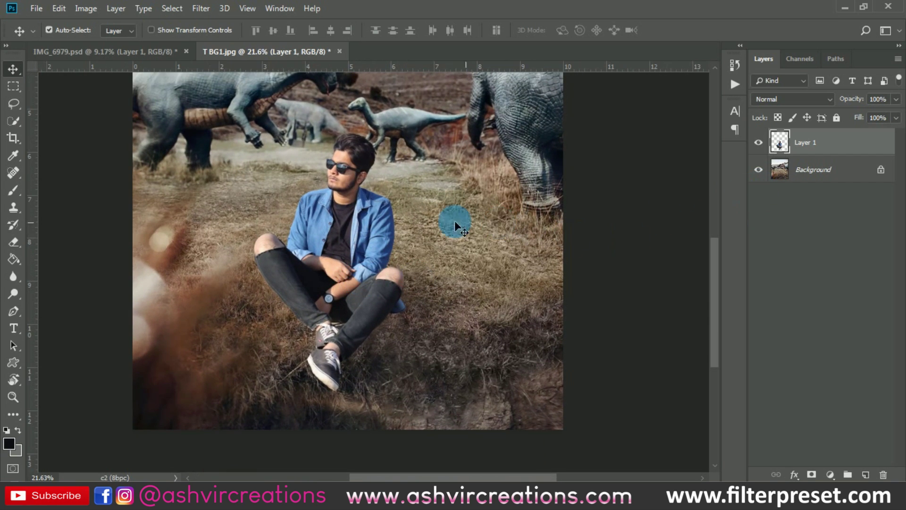
scroll(336, 200, "up", 2)
scroll(331, 217, "down", 3)
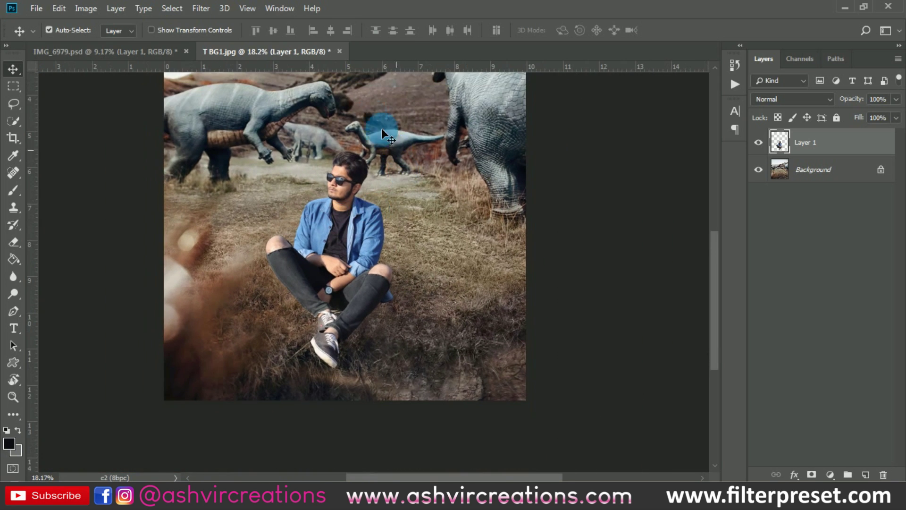
scroll(329, 285, "up", 2)
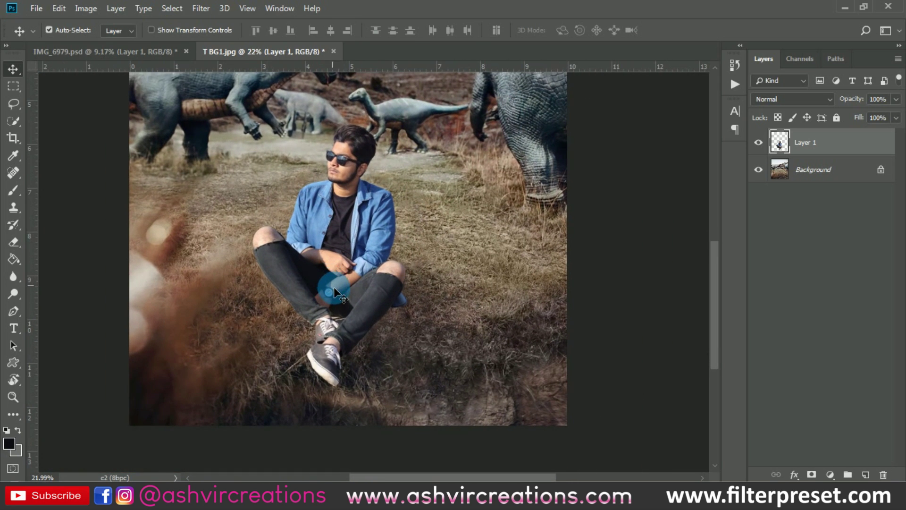
scroll(385, 313, "up", 3)
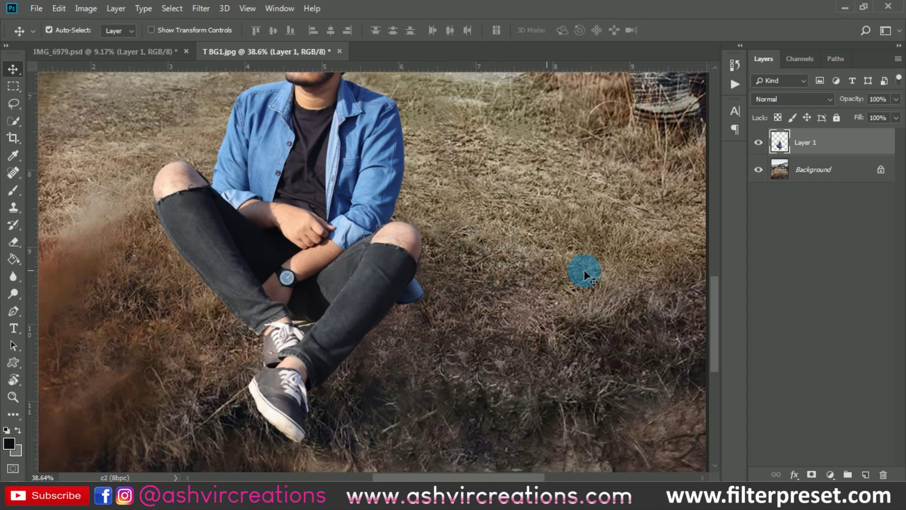
Add an empty layer between the man and the Background and select the Brush tool for work around his legs.
left_click(822, 177)
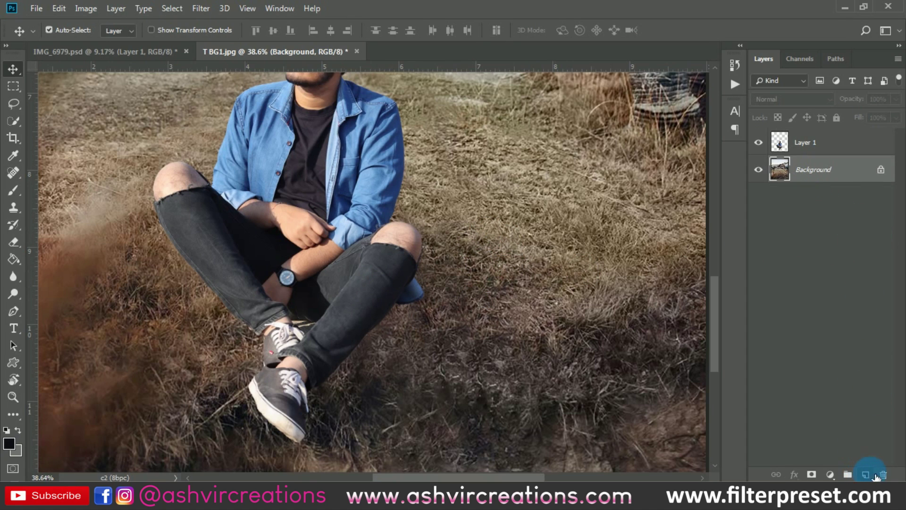
left_click(866, 474)
left_click(14, 191)
left_click(257, 237)
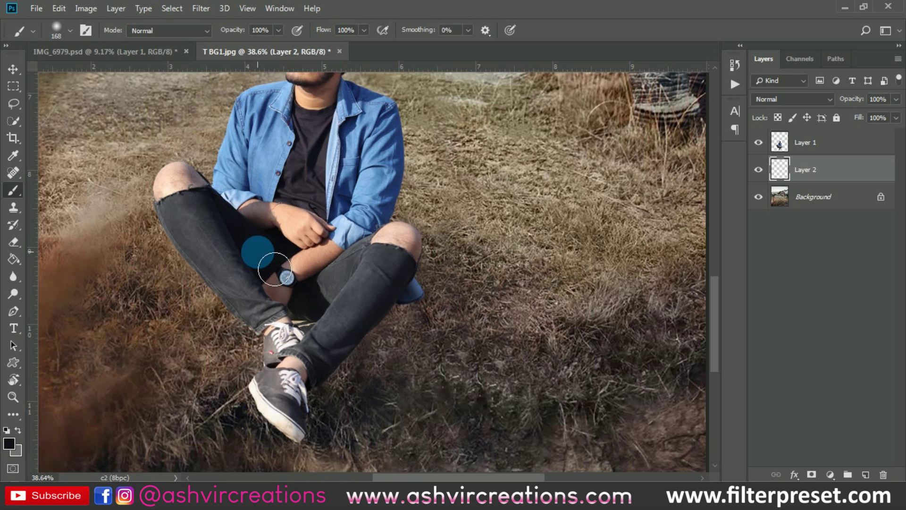
scroll(374, 324, "up", 3)
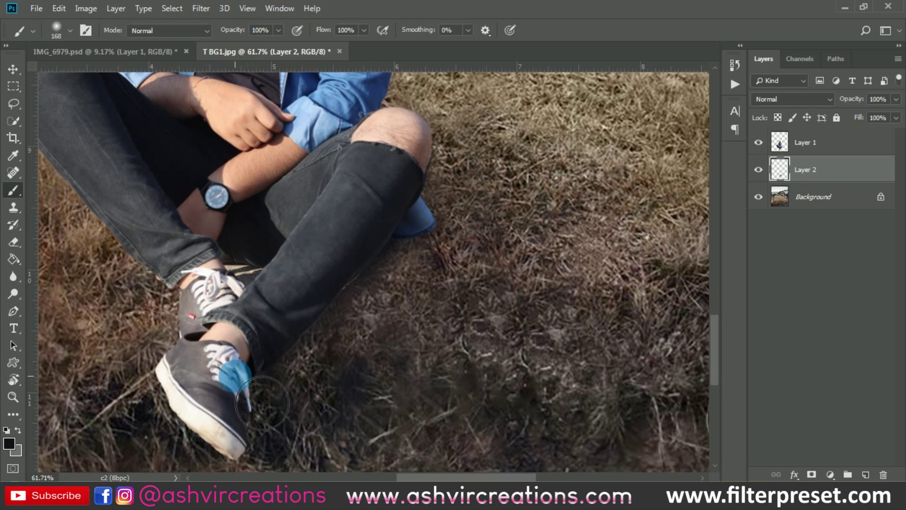
left_click_drag(175, 250, 448, 299)
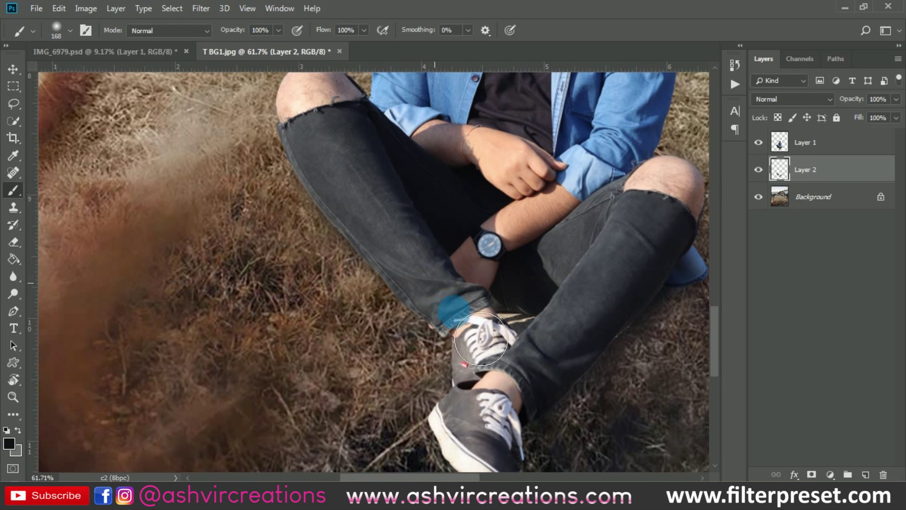
left_click_drag(501, 375, 464, 266)
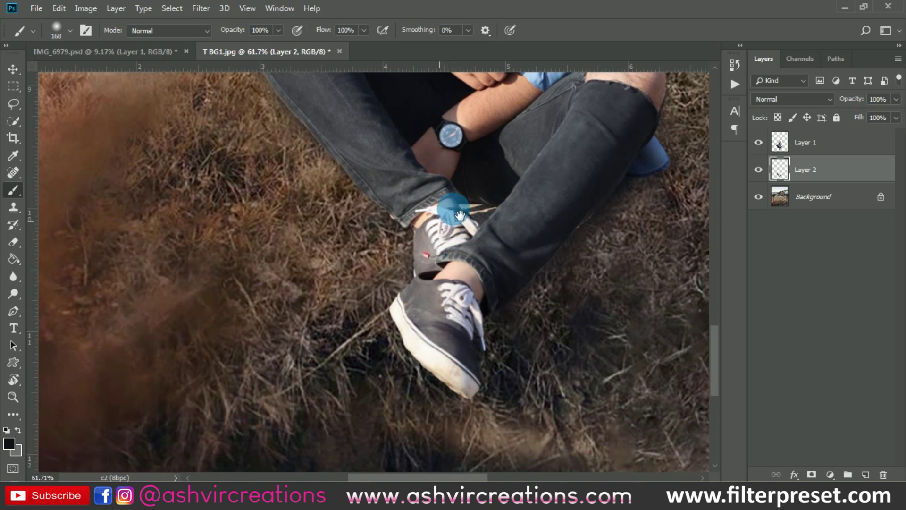
left_click_drag(498, 186, 520, 266)
Add an empty layer above the man's layer and clip it to the man with a clipping mask.
left_click(831, 148)
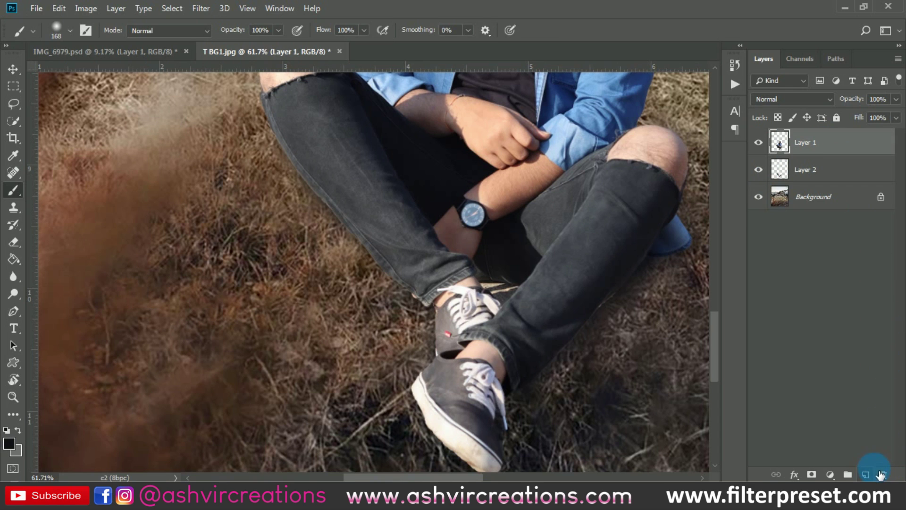
left_click(878, 473)
right_click(837, 146)
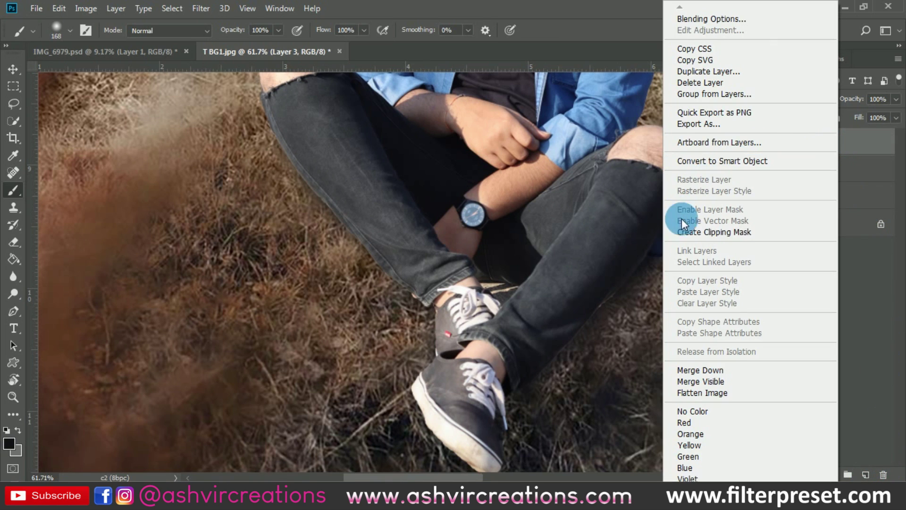
left_click(684, 231)
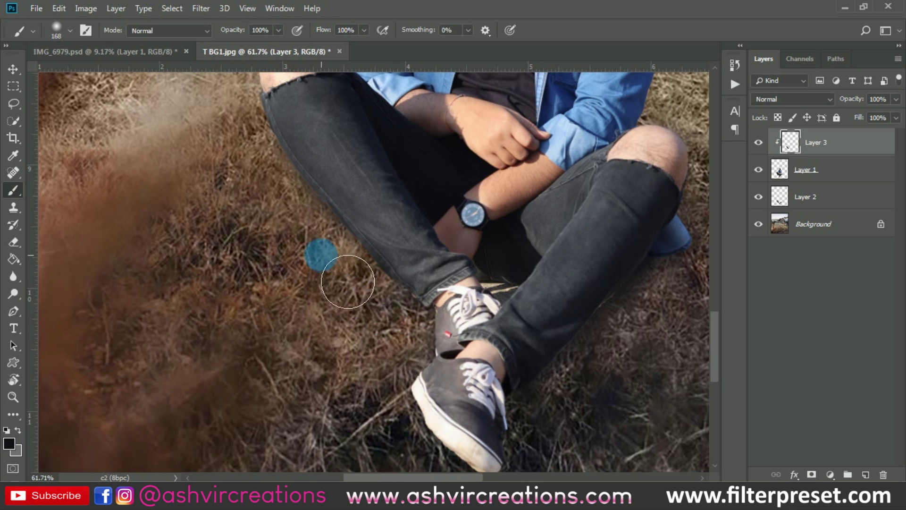
Examine how the brushed shading around the man's legs and shoes blends into the grass.
left_click_drag(366, 233, 249, 212)
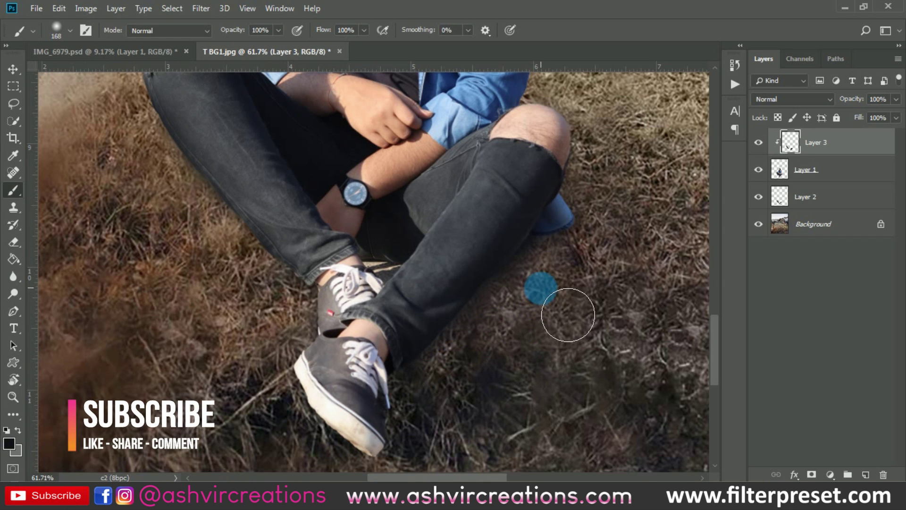
scroll(568, 315, "down", 3)
scroll(443, 316, "up", 1)
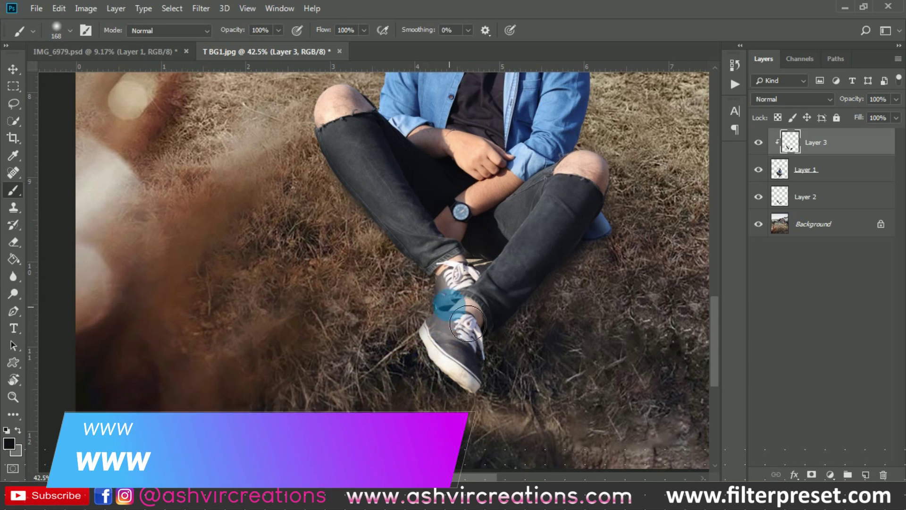
key("v")
scroll(451, 282, "down", 3)
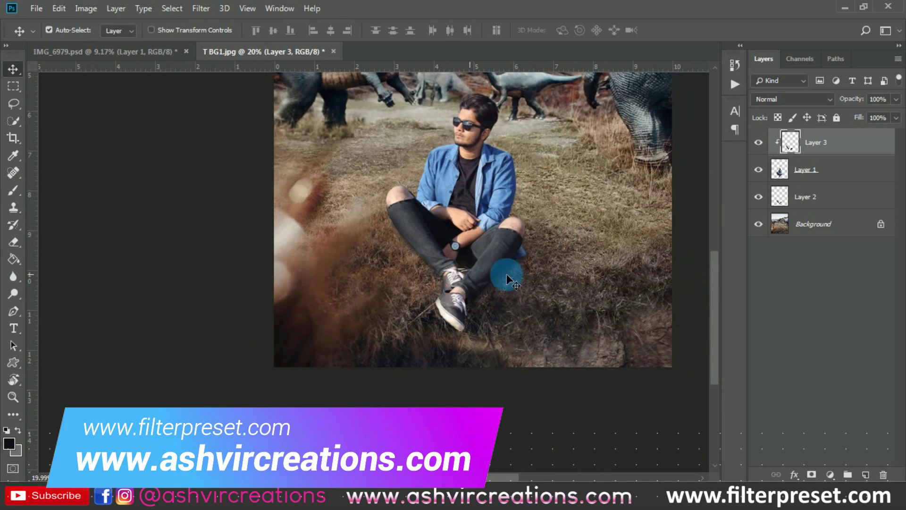
scroll(473, 282, "up", 2)
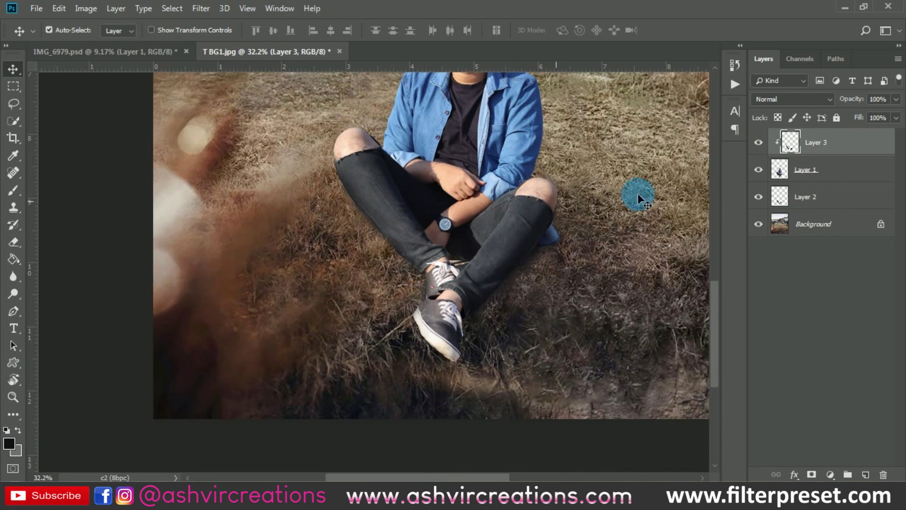
Compare the composite with and without the brushed layers above and below the man, checking his legs and the grass.
left_click(759, 142)
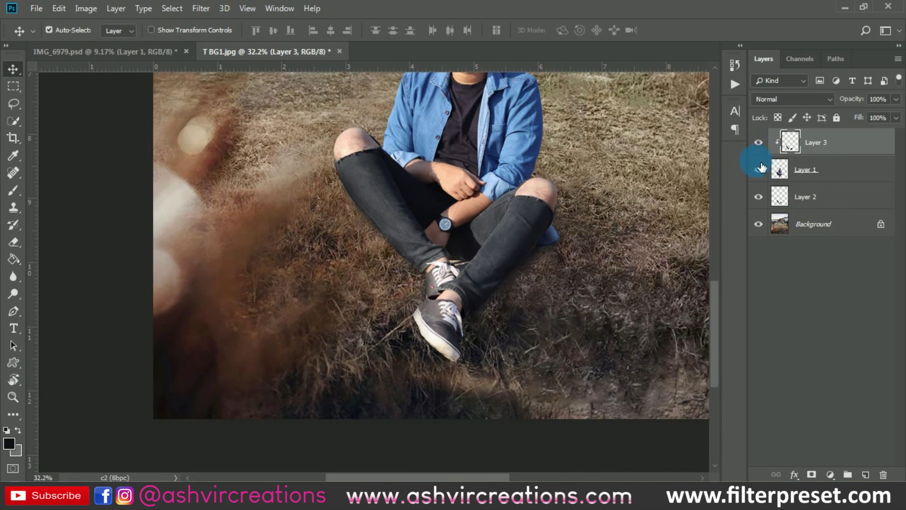
left_click(761, 202)
left_click(761, 202)
left_click(761, 202)
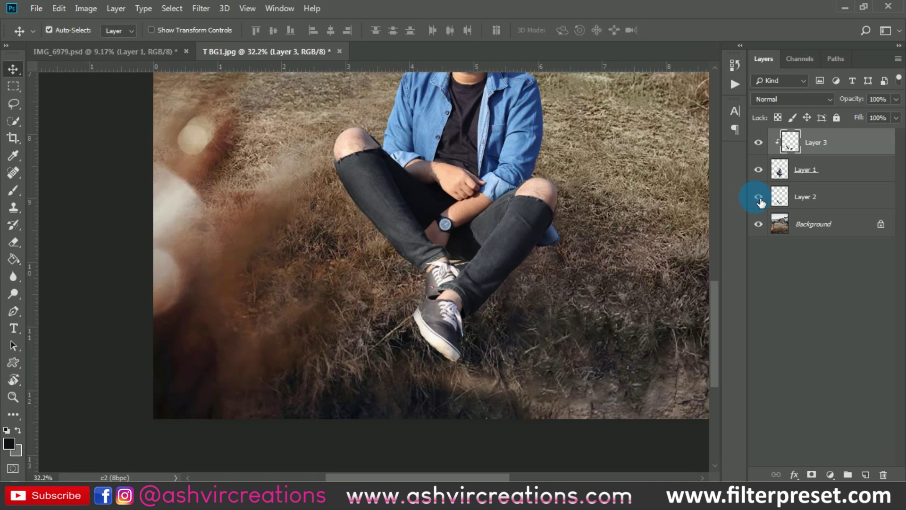
left_click(761, 202)
scroll(504, 283, "down", 1)
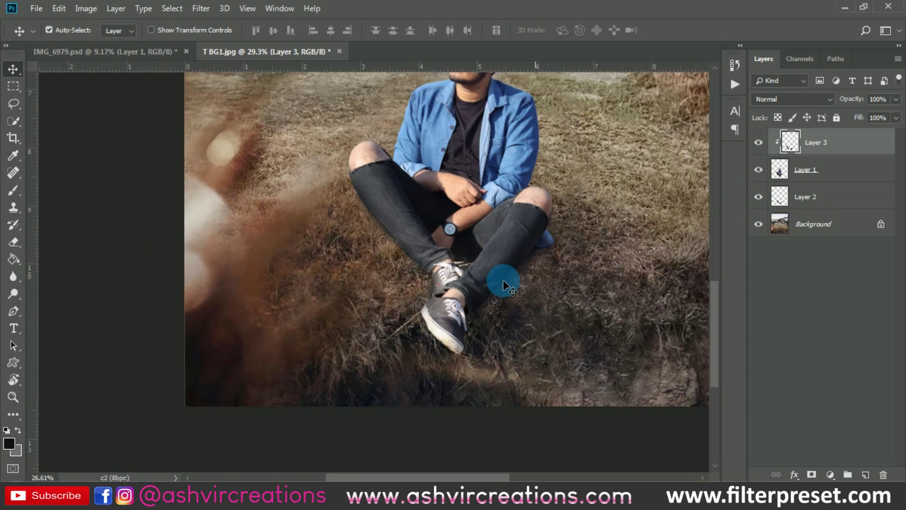
scroll(473, 286, "up", 5)
scroll(472, 286, "down", 5)
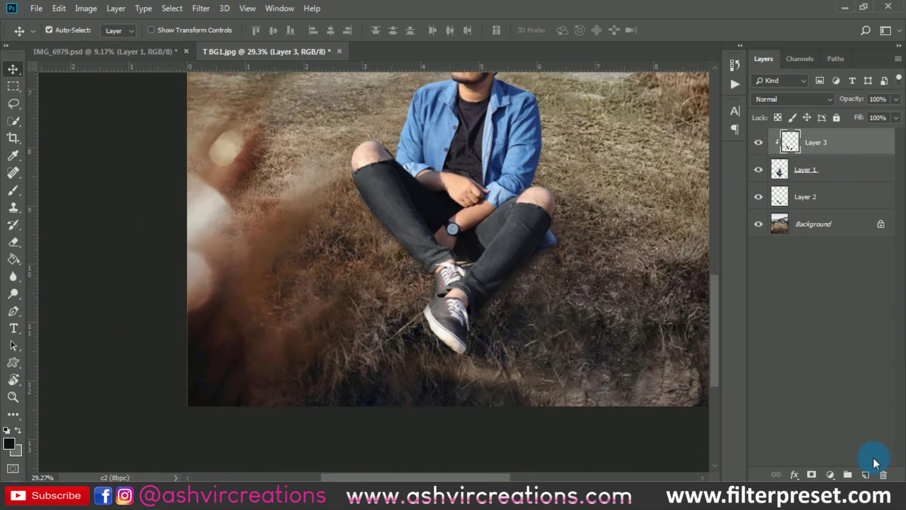
Merge the clipped Layer 3 with the man's Layer 1 into a single layer.
left_click(824, 179, "ctrl")
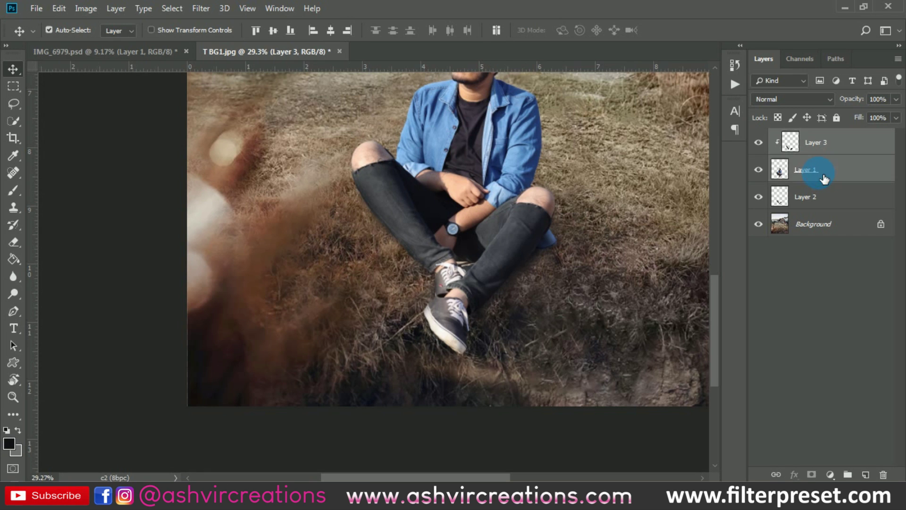
right_click(830, 172)
left_click(698, 369)
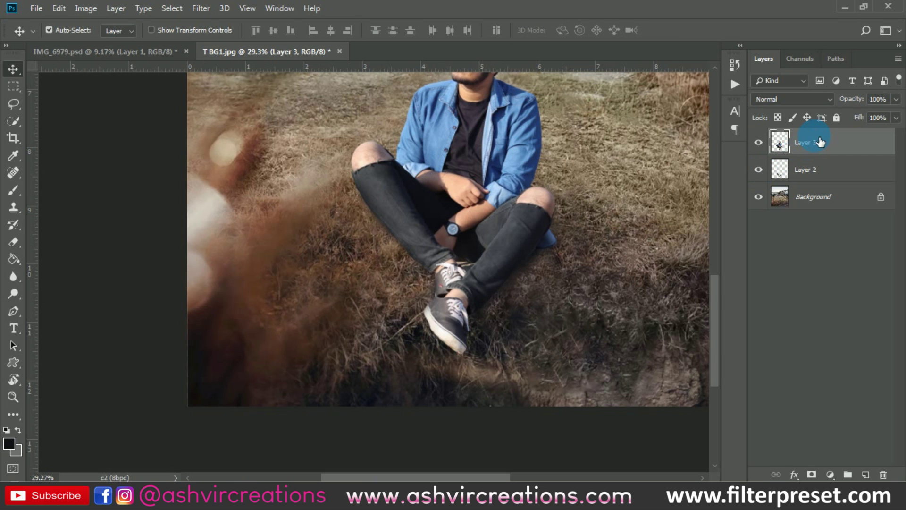
Add a white layer mask to the merged man layer and check the layer by toggling its visibility.
scroll(516, 287, "up", 1)
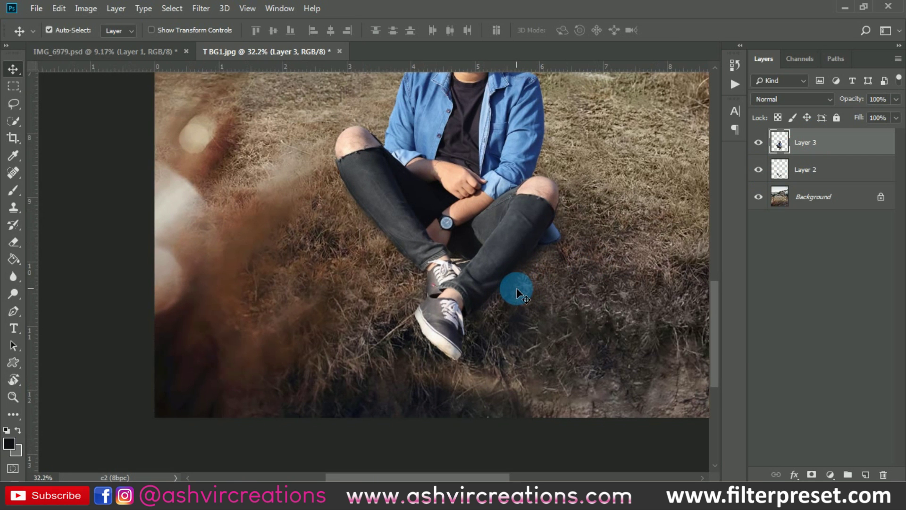
left_click(814, 474)
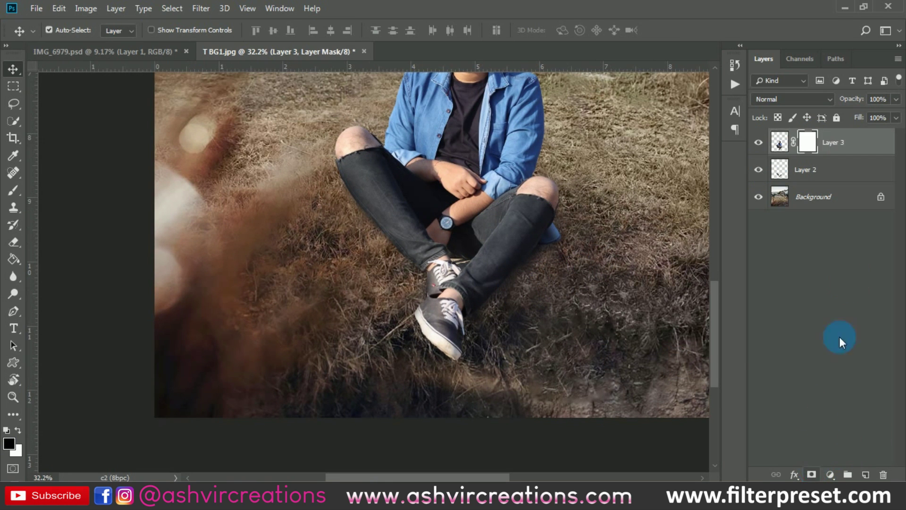
left_click(763, 144)
left_click(763, 144)
Choose grass brush 3 from the 20 Grass Brushes set for the Brush tool and set its size to 196 px.
left_click(12, 189)
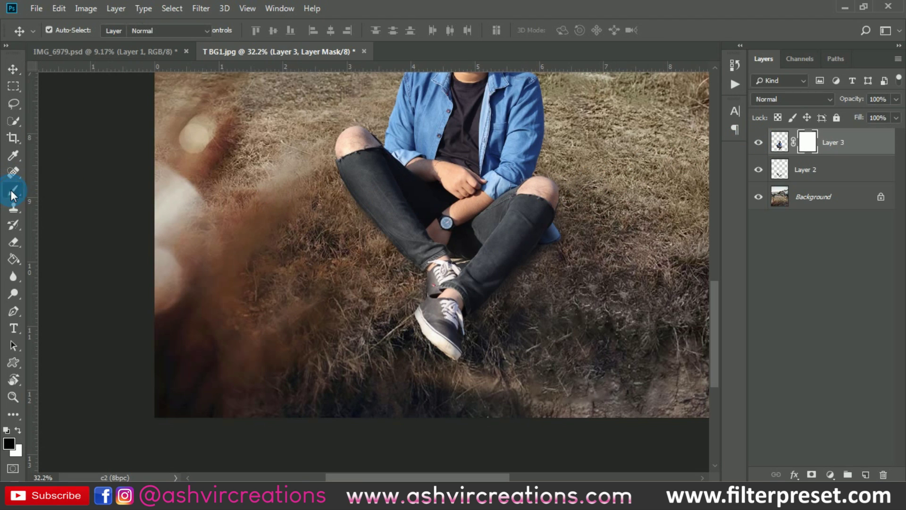
right_click(323, 204)
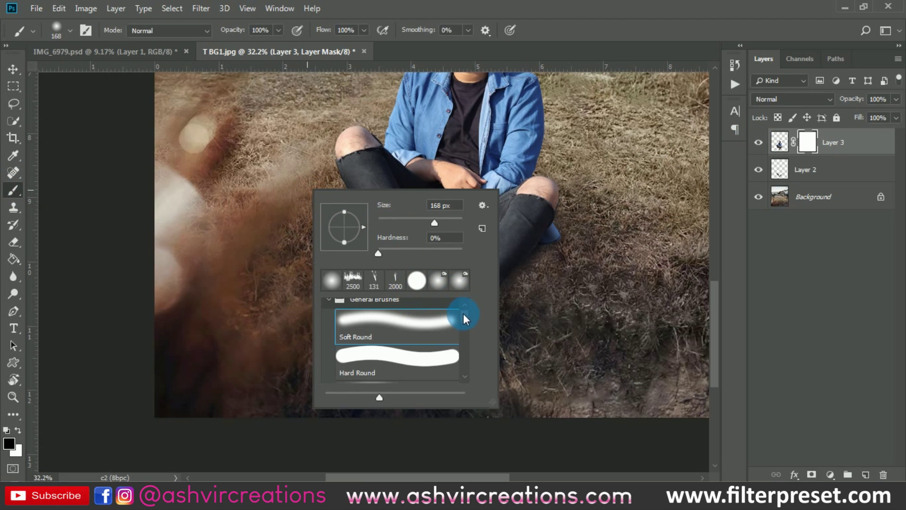
left_click_drag(463, 313, 469, 366)
left_click(380, 355)
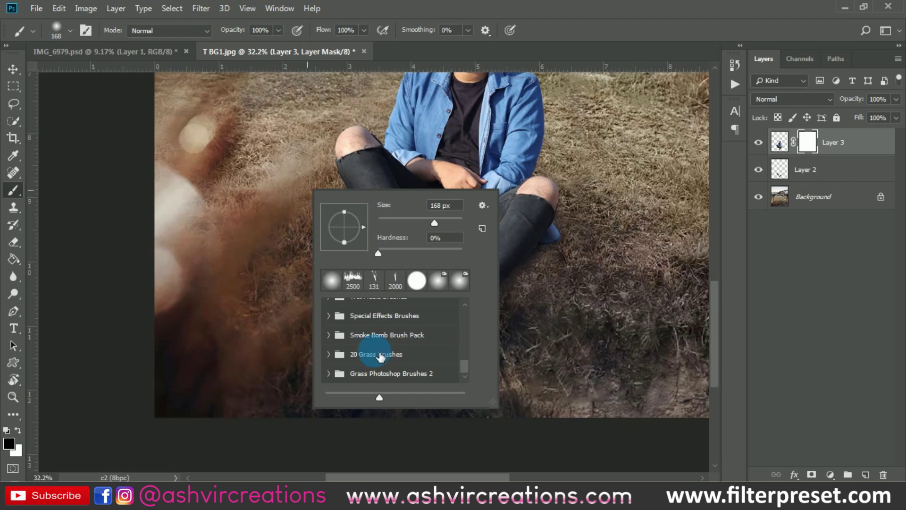
left_click(340, 357)
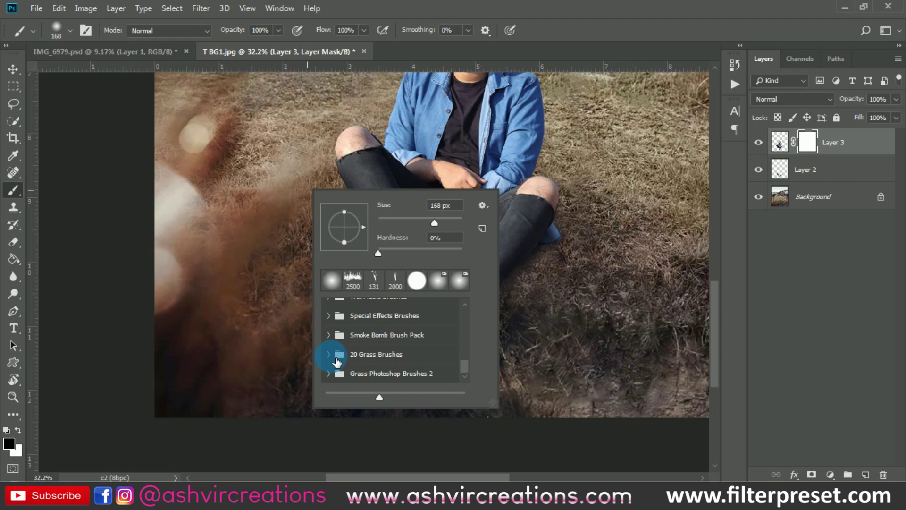
left_click(329, 354)
scroll(381, 347, "down", 6)
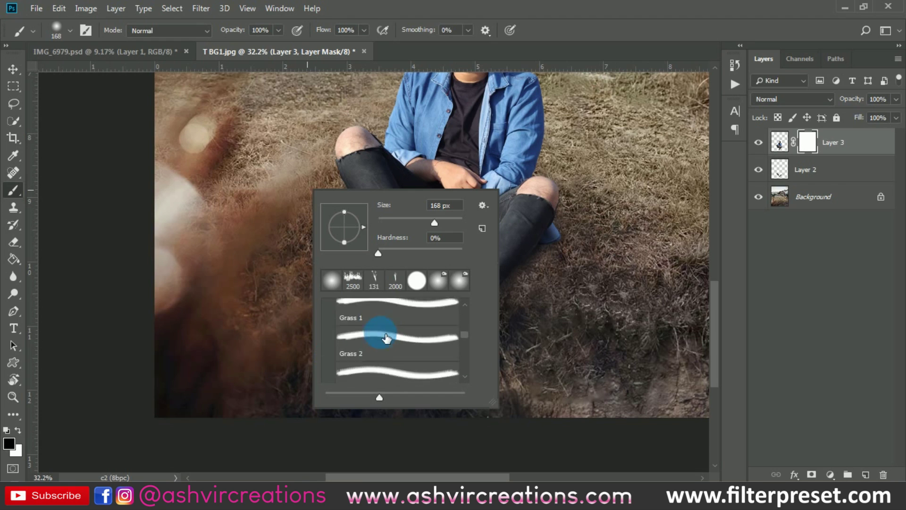
left_click(389, 315)
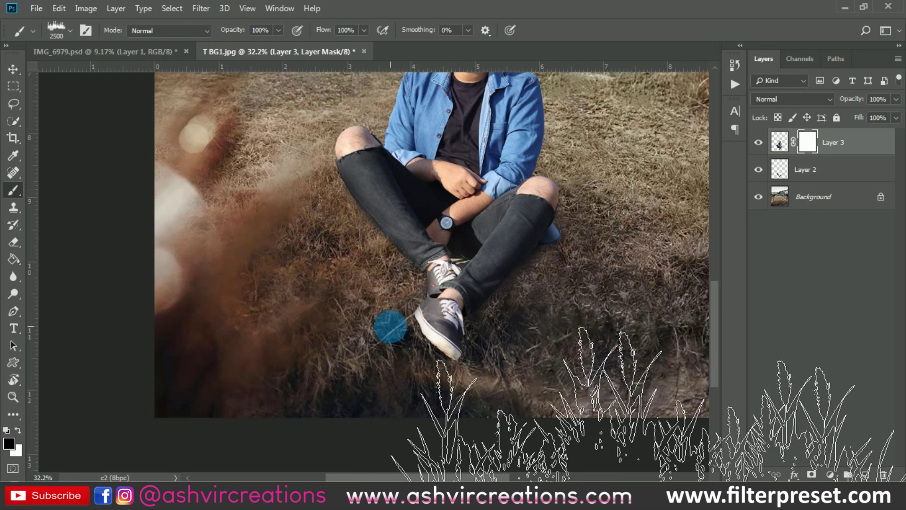
right_click(409, 287)
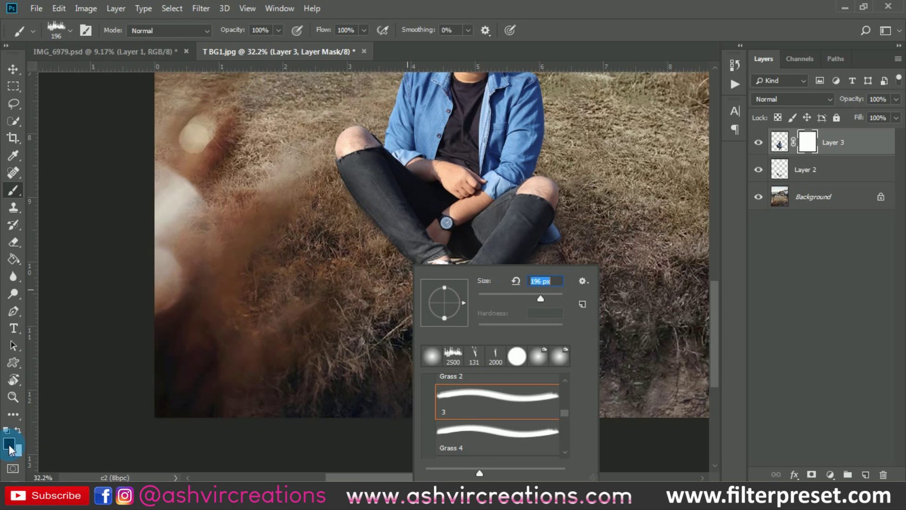
left_click(536, 6)
Stamp black grass blades on the mask along the trouser hem above the rear shoe, with the brush enlarged to 200 px.
scroll(430, 346, "up", 7)
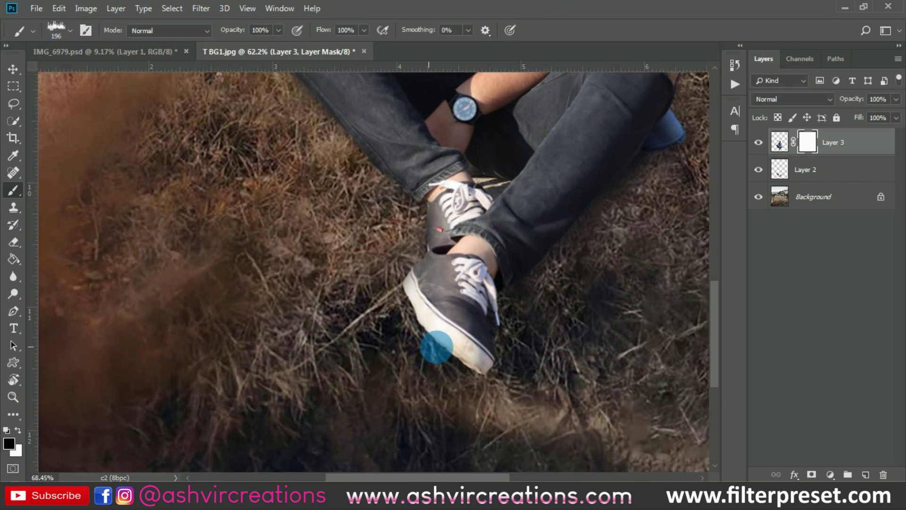
scroll(437, 347, "up", 1)
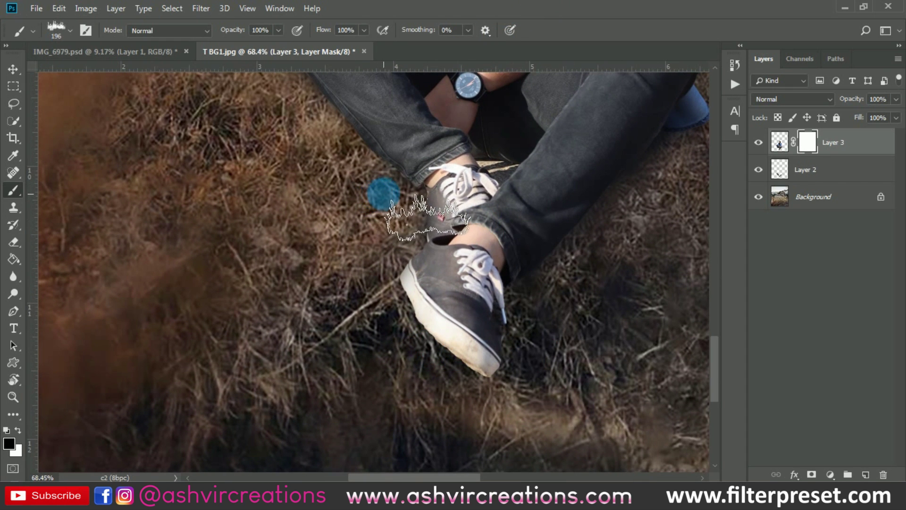
left_click(370, 176)
key("bracketright")
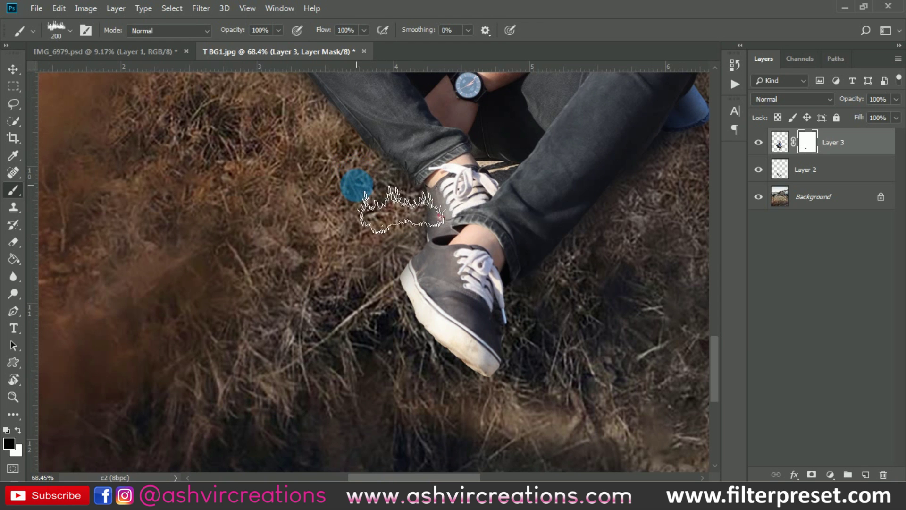
scroll(366, 175, "up", 9)
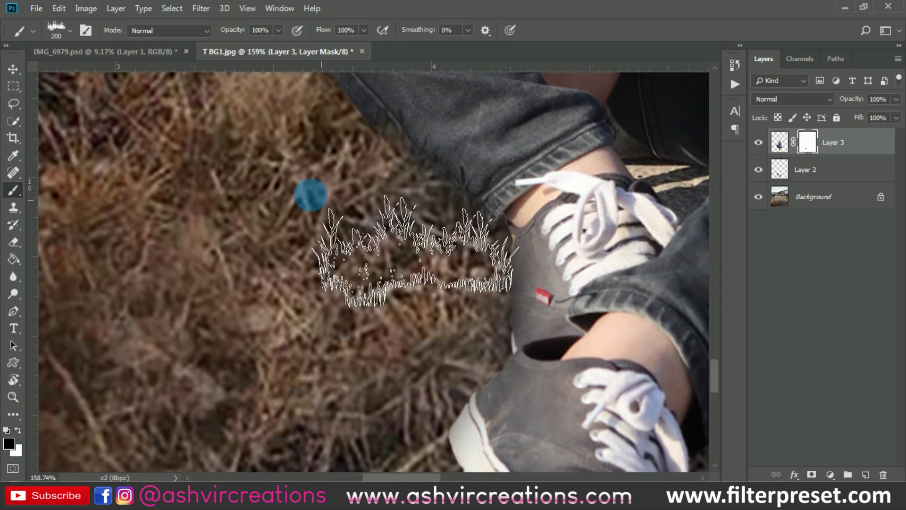
scroll(302, 178, "down", 5)
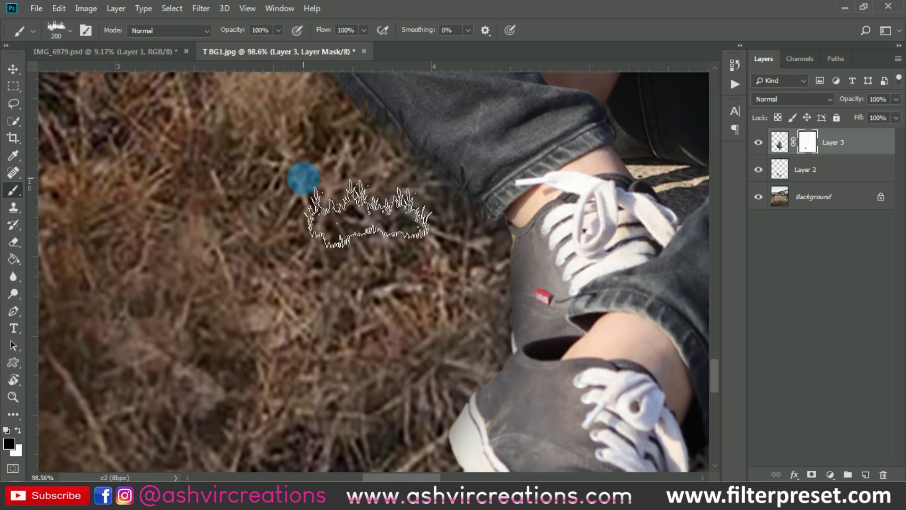
Switch to the Grass 4 brush at 66 px and stamp it on the mask along the lower edge of the front leg's trousers.
left_click_drag(439, 251, 206, 196)
mouse_move(374, 308)
left_mouse_down()
mouse_move(424, 316)
mouse_move(398, 298)
mouse_move(387, 303)
mouse_move(413, 333)
mouse_move(402, 297)
mouse_move(504, 309)
left_mouse_up()
scroll(503, 309, "up", 6)
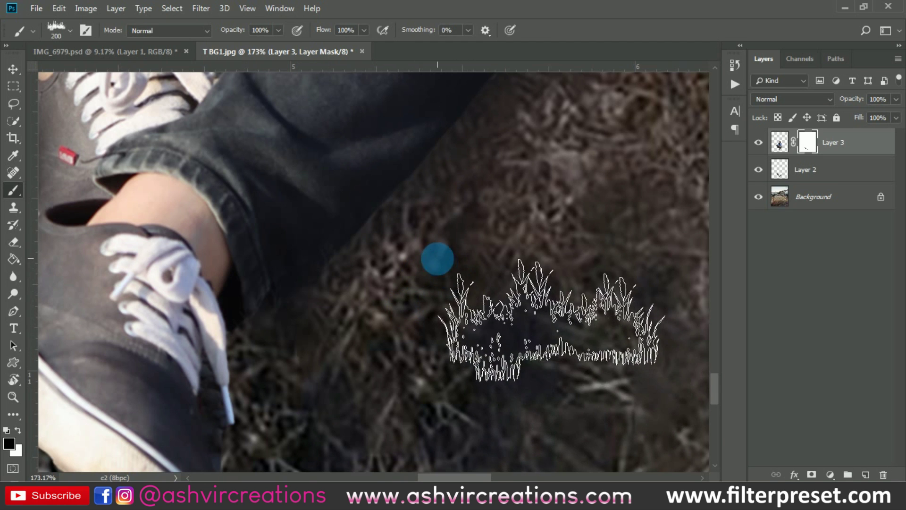
left_click(492, 291)
left_click(447, 256)
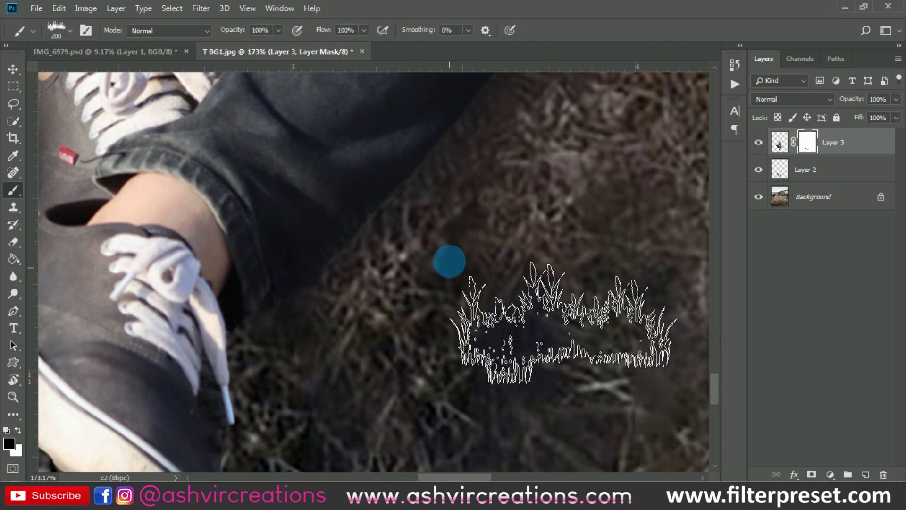
right_click(452, 265)
double_click(543, 426)
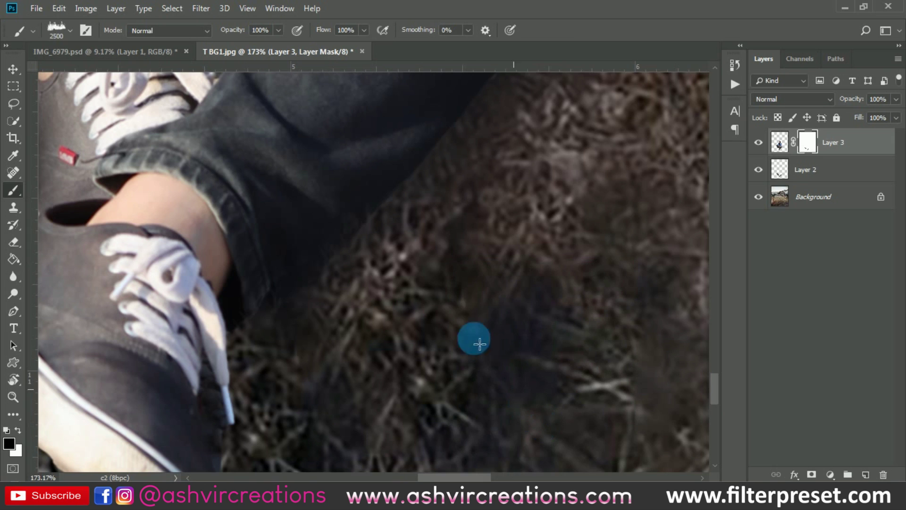
right_click(404, 271)
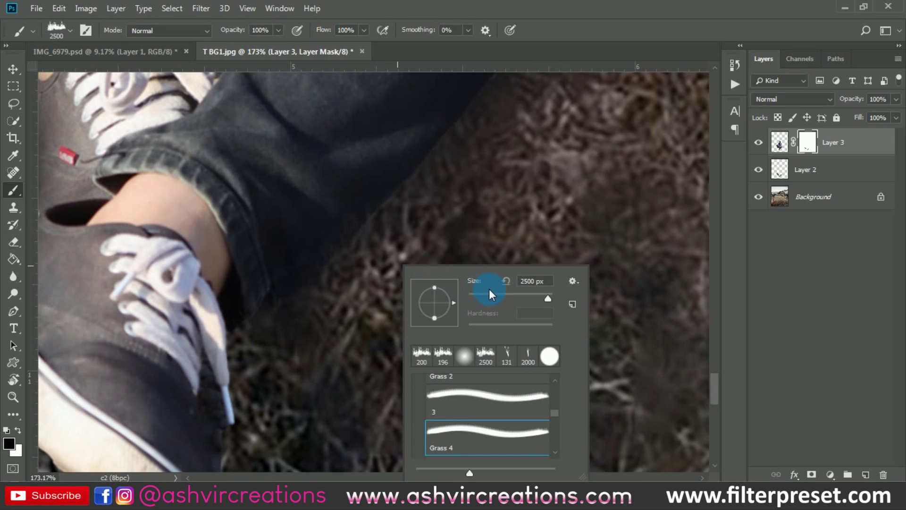
left_click(351, 280)
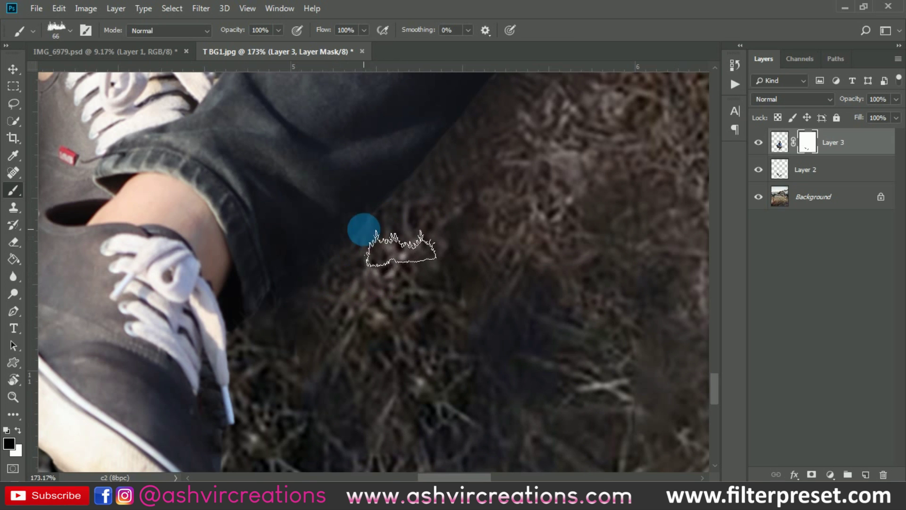
left_click(403, 213)
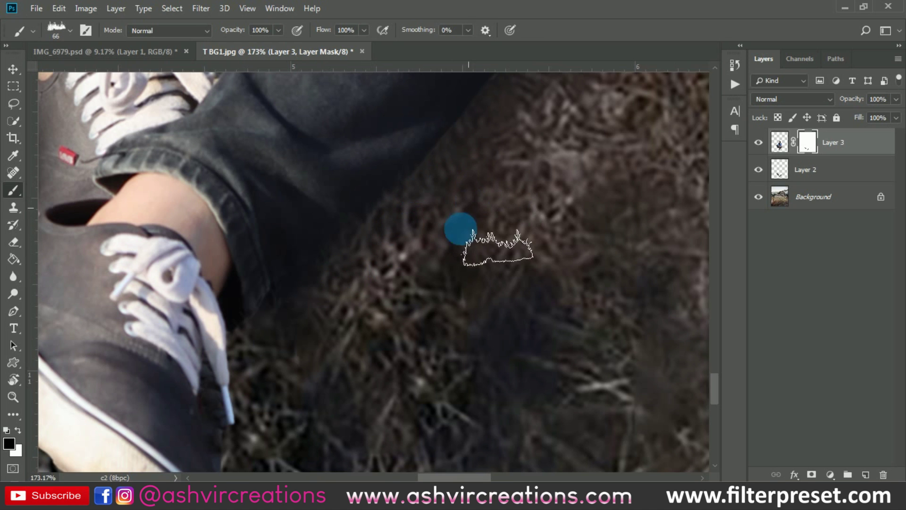
Enlarge the grass brush to 150 px and work on the mask around the front shoe's side edge near the lace tip.
key("bracketright")
key("bracketright")
key("bracketright")
key("bracketright")
key("bracketright")
key("bracketright")
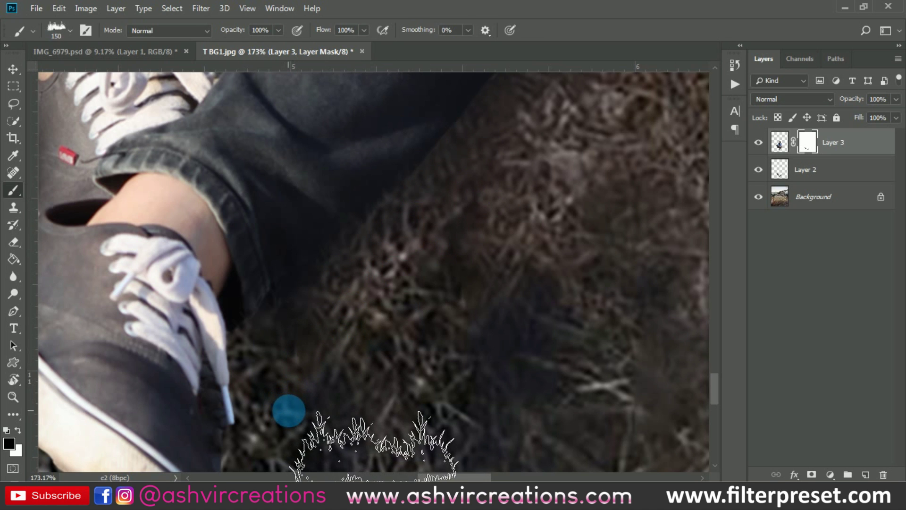
left_click_drag(384, 359, 516, 210)
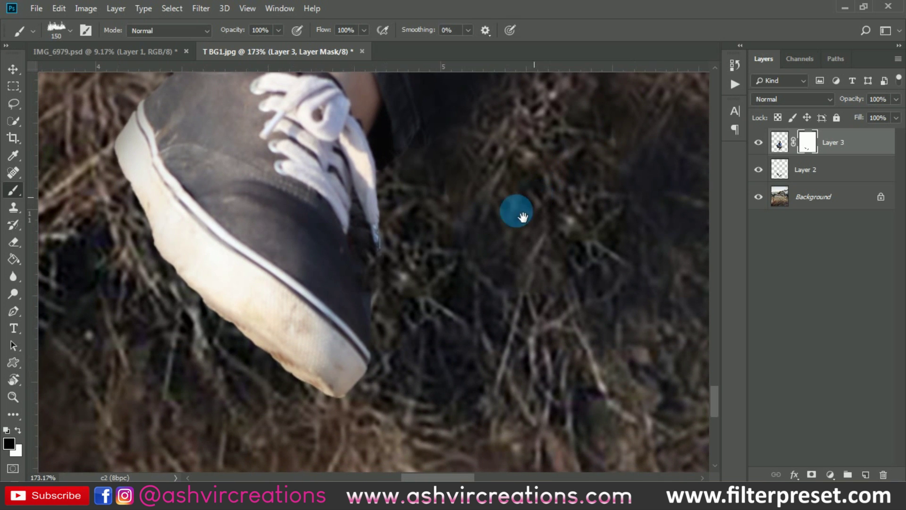
Enlarge the grass brush to 500 px and mask grass blades over the toe of the front shoe.
scroll(340, 392, "down", 6)
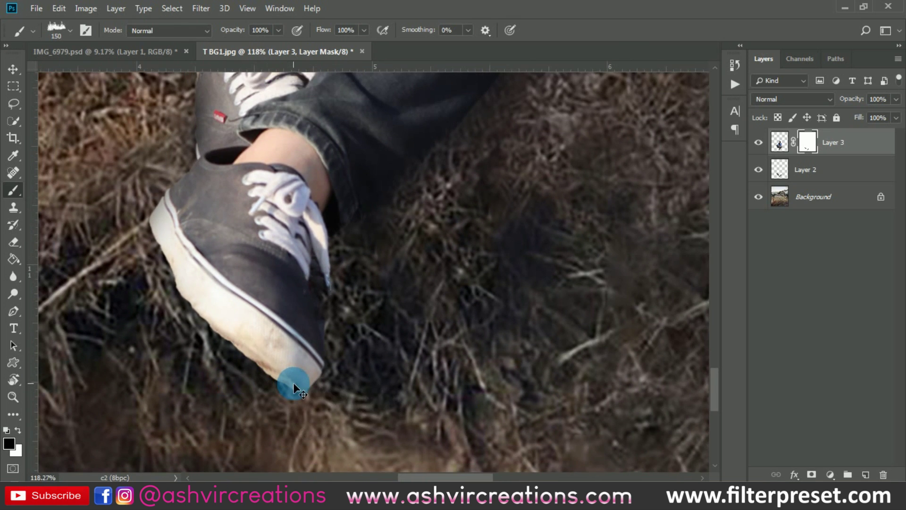
key("bracketright")
key("bracketright")
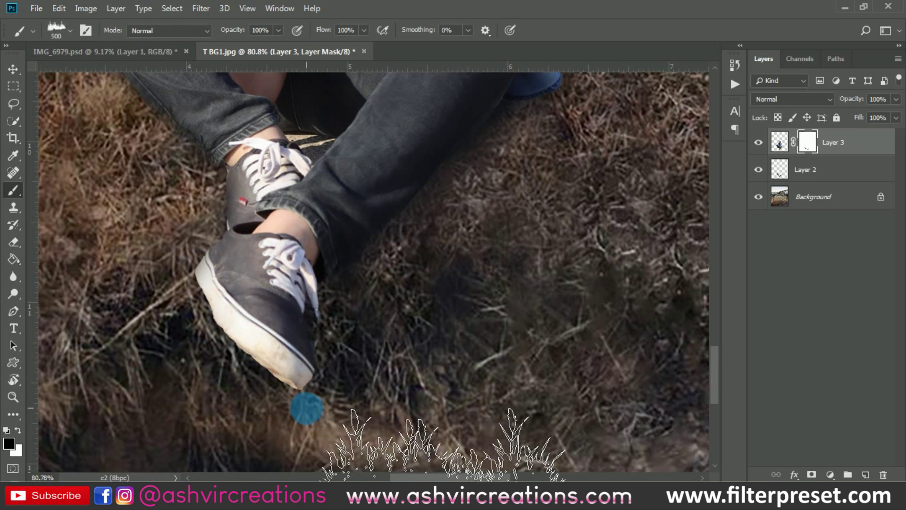
left_click_drag(409, 390, 474, 336)
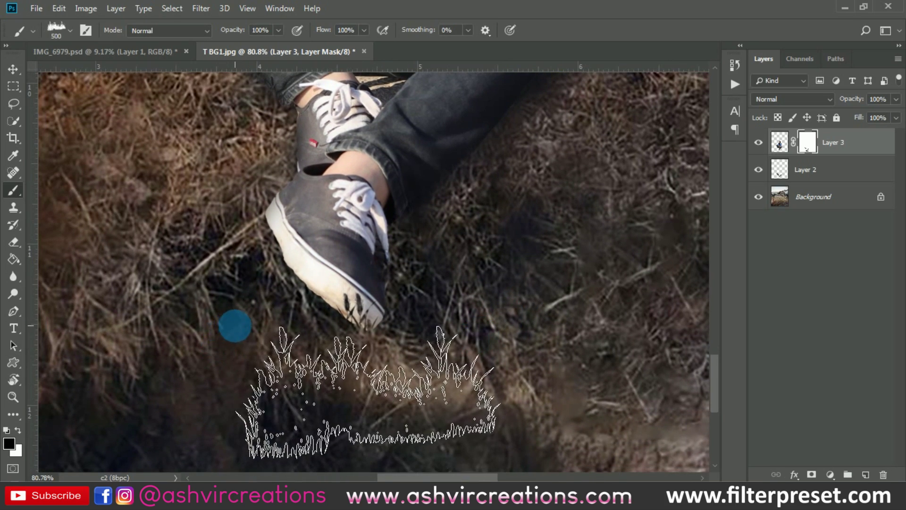
Switch to the Grass 5 brush and reduce its size to 250 px.
scroll(250, 362, "down", 3)
scroll(179, 312, "up", 2)
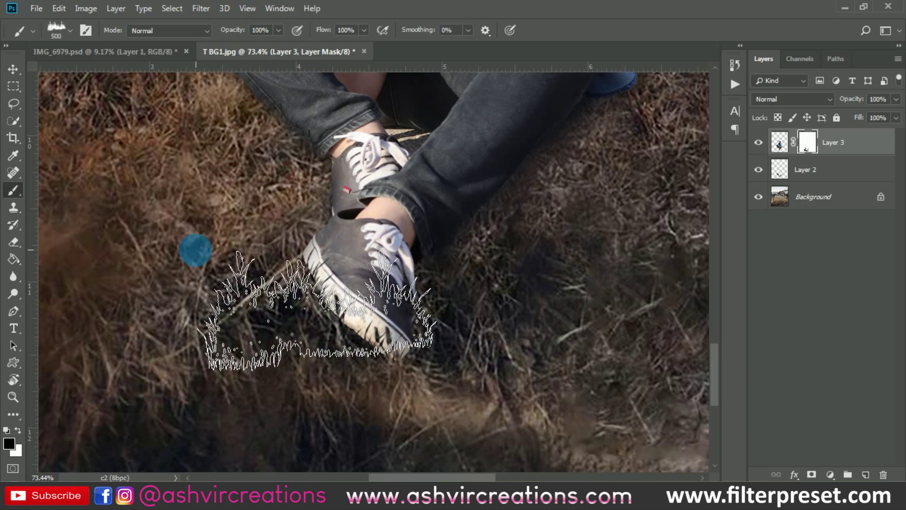
right_click(196, 269)
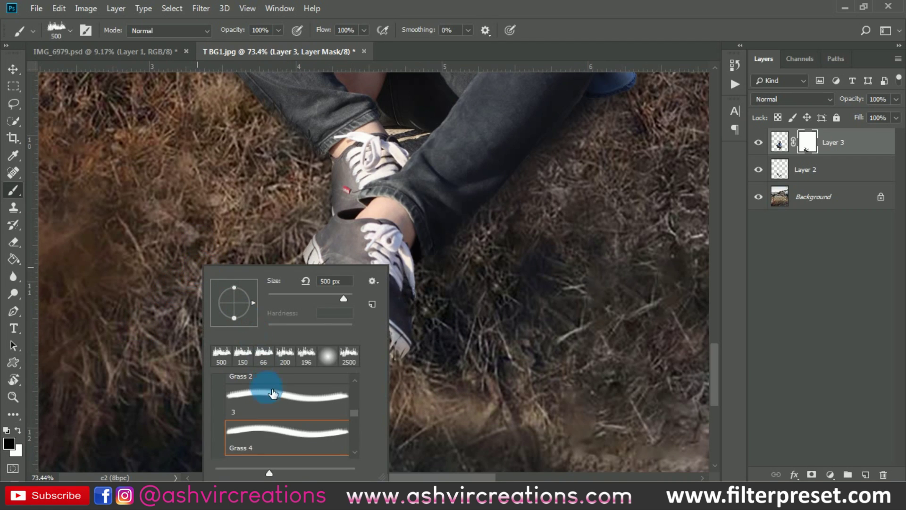
scroll(277, 400, "down", 1)
double_click(286, 440)
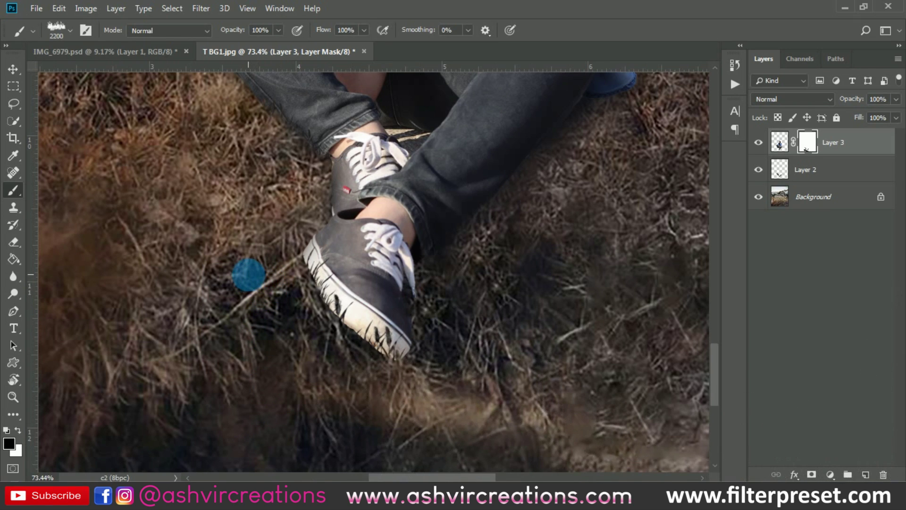
key("bracketleft")
key("bracketleft")
key("bracketleft")
key("bracketleft")
key("bracketleft")
key("bracketleft")
key("bracketleft")
key("bracketleft")
key("bracketleft")
key("bracketleft")
key("bracketleft")
key("bracketleft")
key("bracketleft")
key("bracketleft")
key("bracketleft")
key("bracketleft")
key("bracketleft")
key("bracketleft")
key("bracketleft")
key("bracketleft")
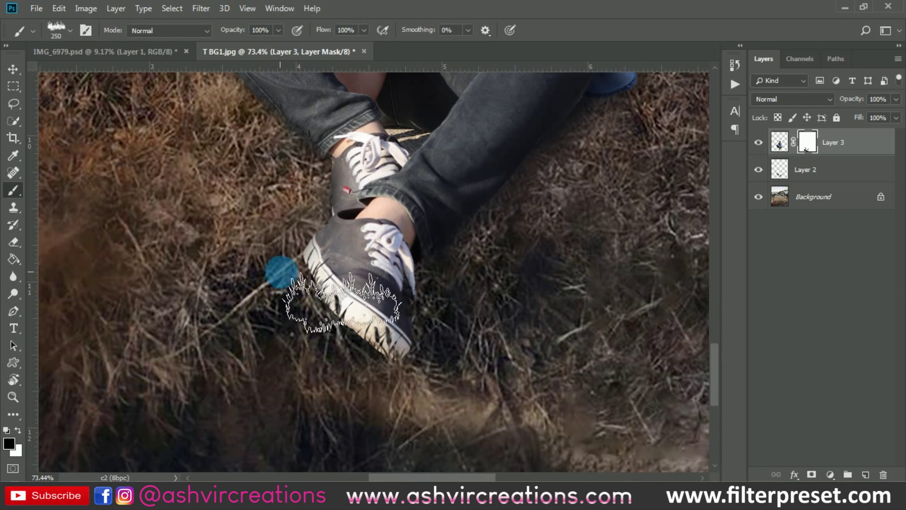
Rotate the Grass 5 tip to follow the front shoe's slant and mask blades along its sole edge at 300 px.
right_click(246, 197)
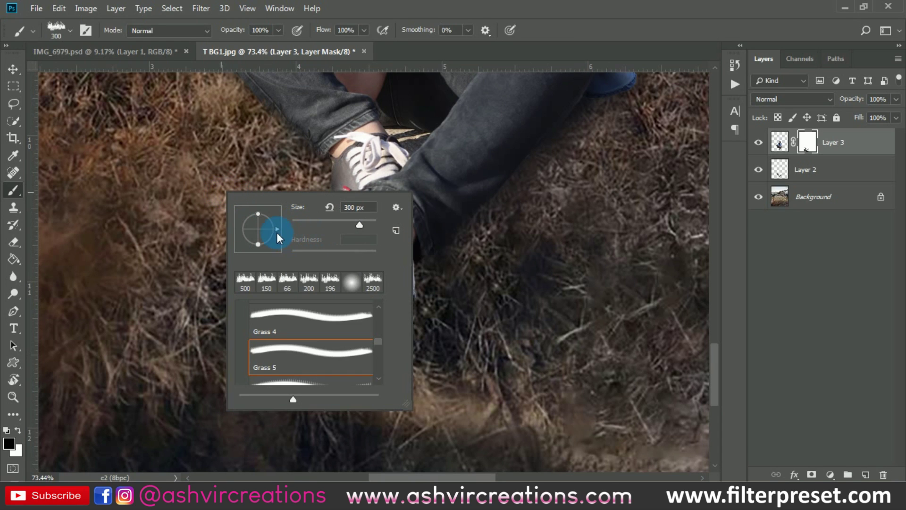
mouse_move(277, 230)
left_mouse_down()
mouse_move(268, 247)
mouse_move(176, 239)
left_mouse_up()
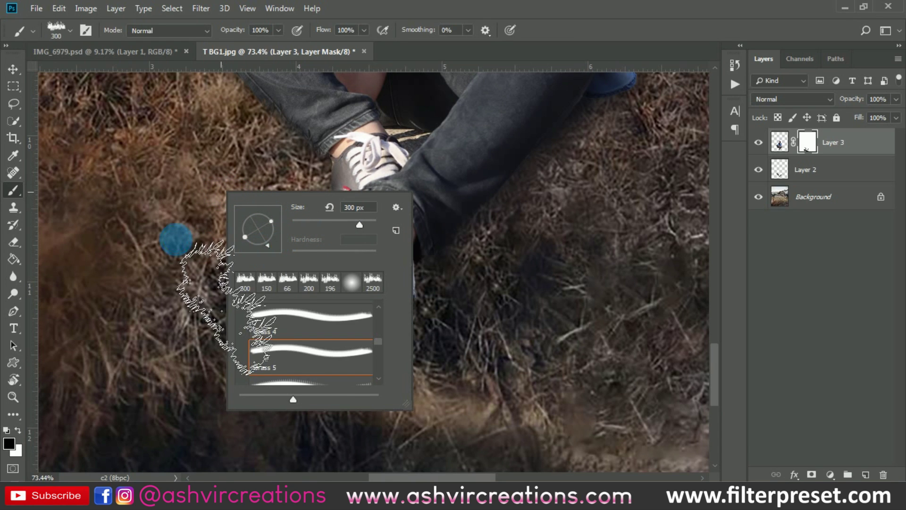
left_click(176, 240)
left_click(285, 259)
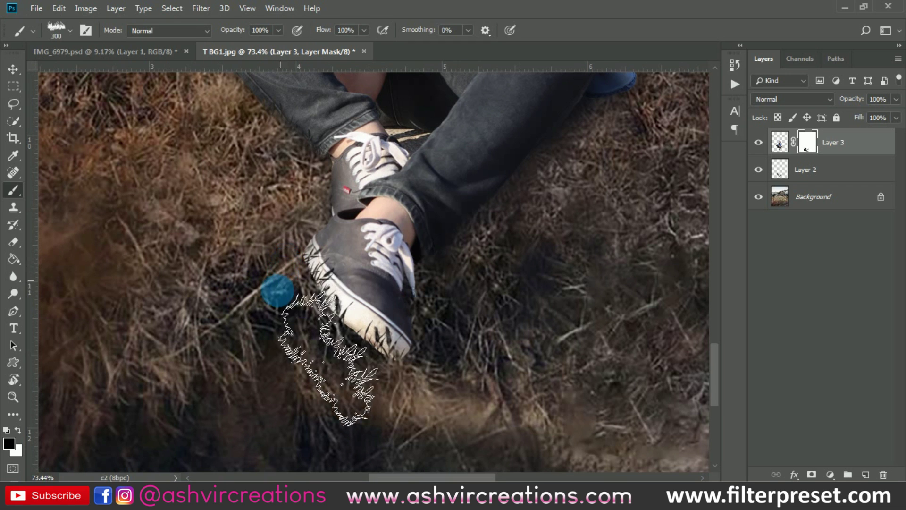
scroll(273, 253, "up", 5)
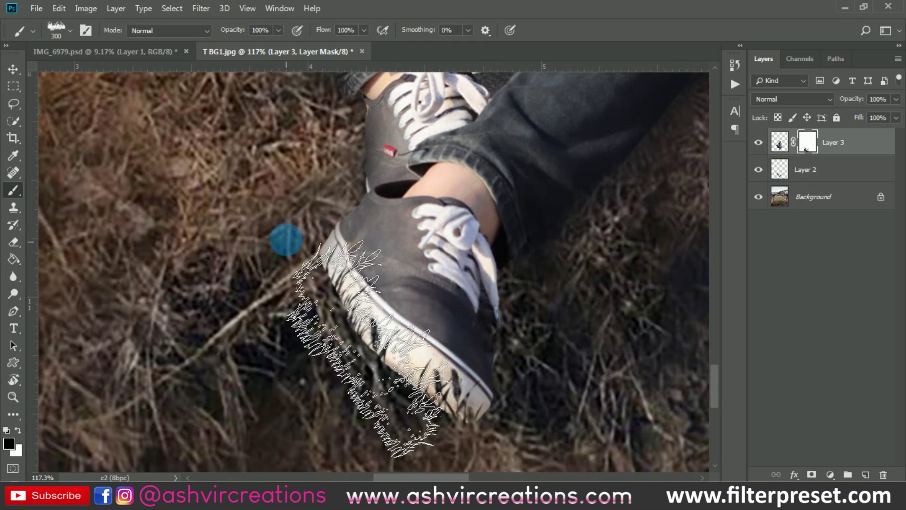
left_click(273, 205)
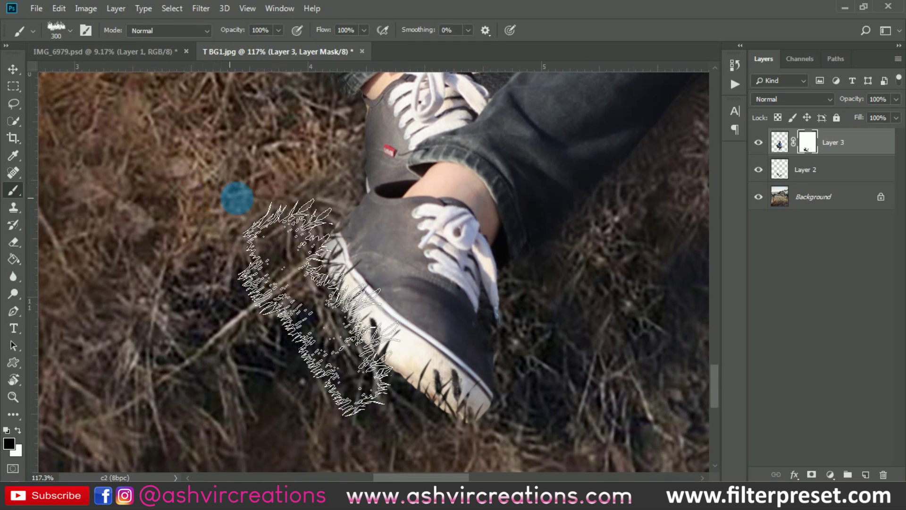
Select brush 3 from the Grass Photoshop Brushes 2 set and set its size to 165 px.
scroll(236, 283, "down", 10)
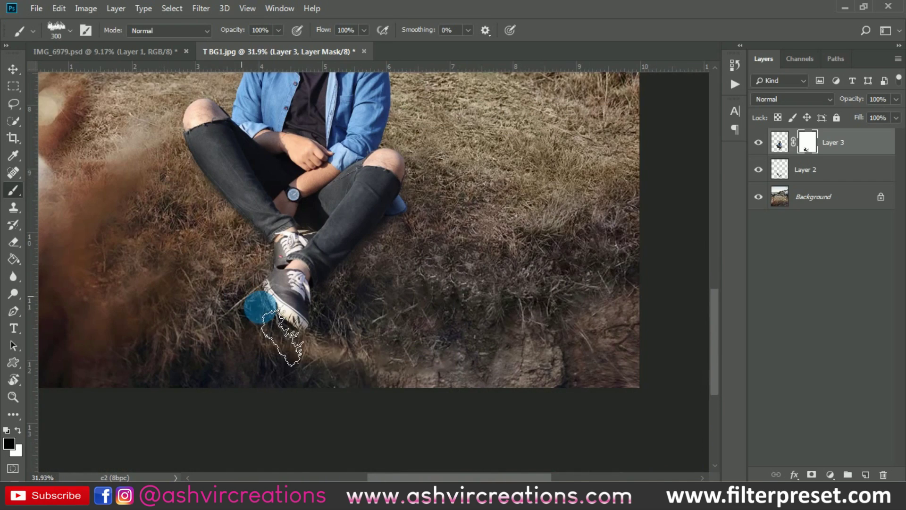
scroll(354, 309, "up", 3)
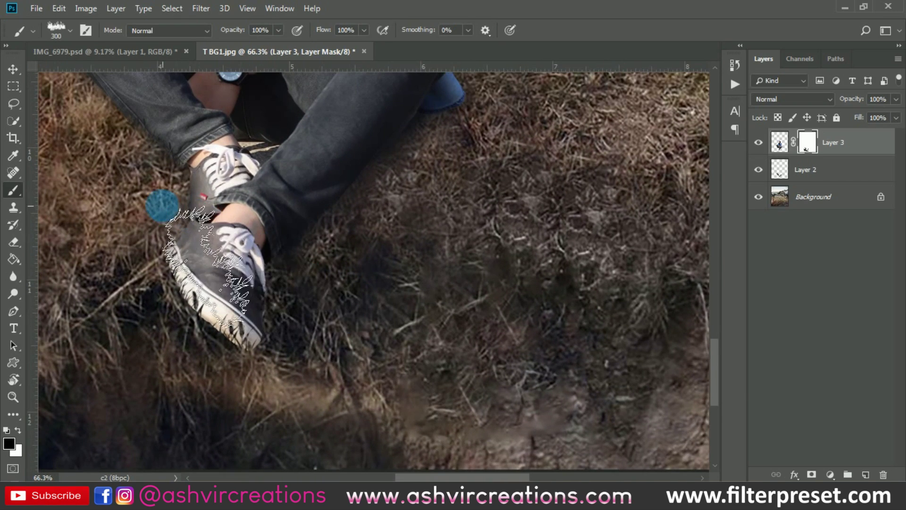
scroll(332, 337, "up", 3)
scroll(260, 307, "up", 3)
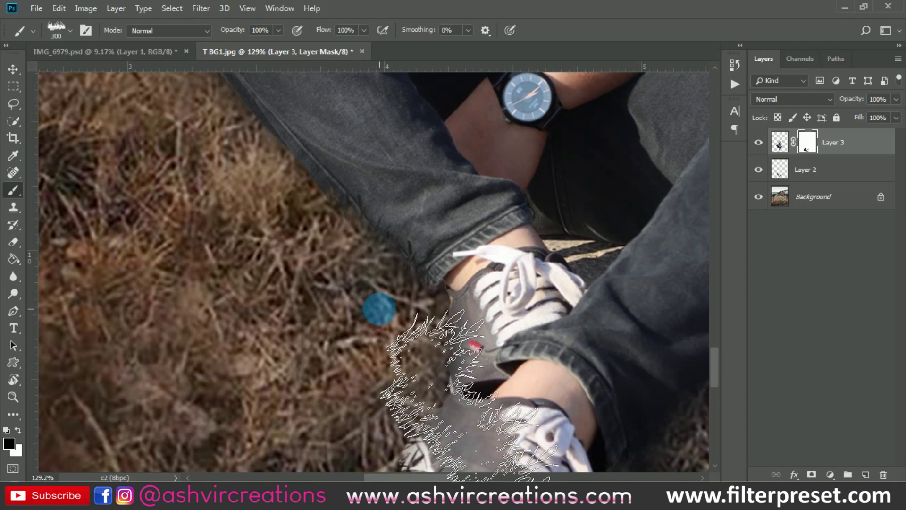
right_click(348, 304)
scroll(411, 392, "up", 4)
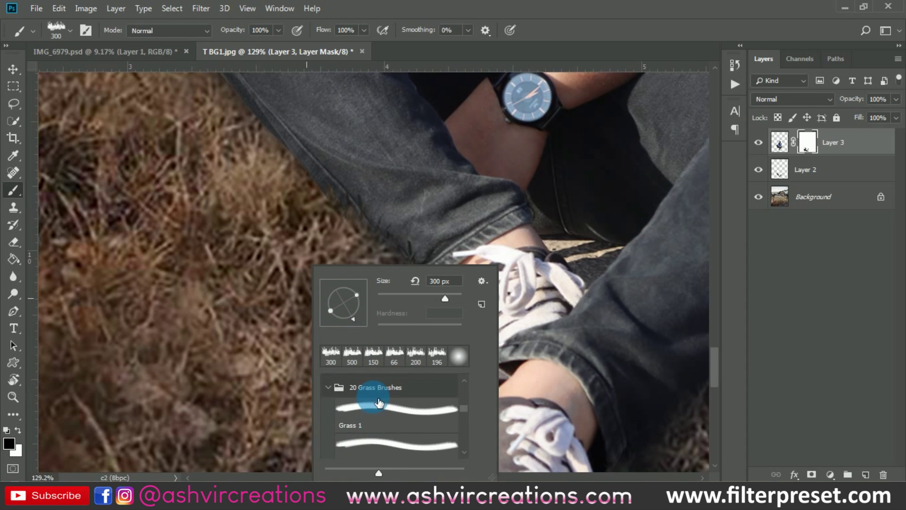
left_click(331, 388)
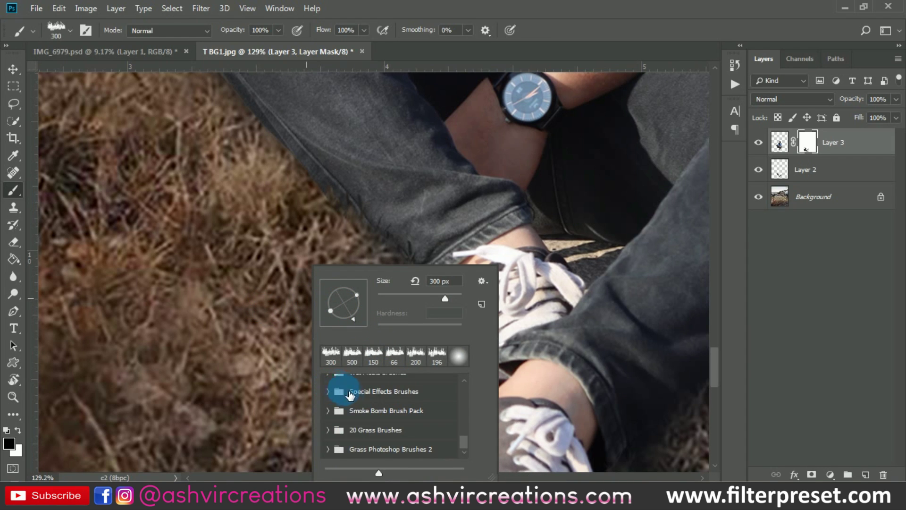
left_click(332, 449)
scroll(368, 428, "down", 2)
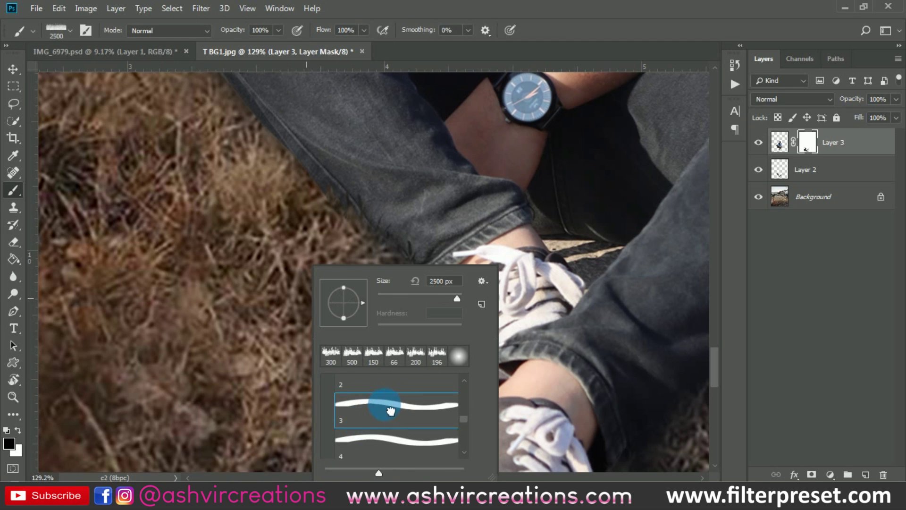
double_click(391, 411)
right_click(315, 348)
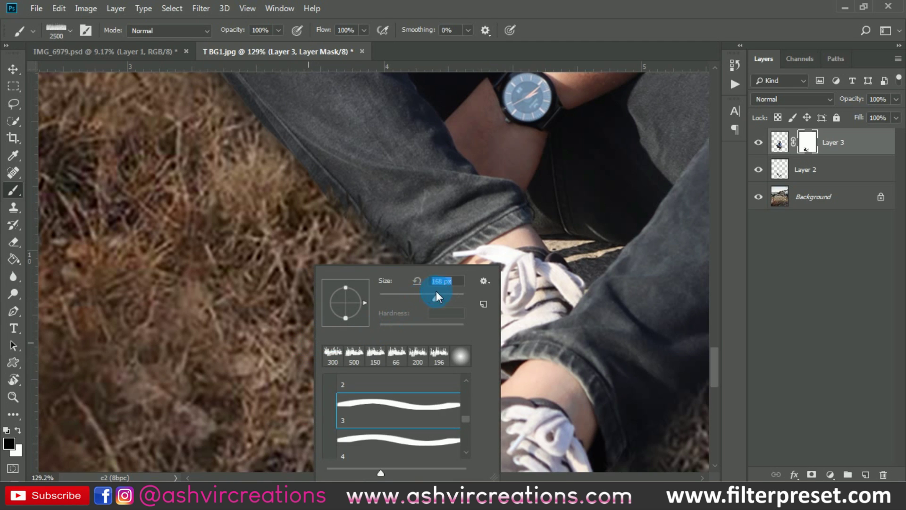
left_click_drag(436, 291, 435, 291)
left_click(705, 5)
Rotate the brush 3 tip so its blades point sideways toward the rear shoe, with the size reduced to 125 px.
right_click(364, 287)
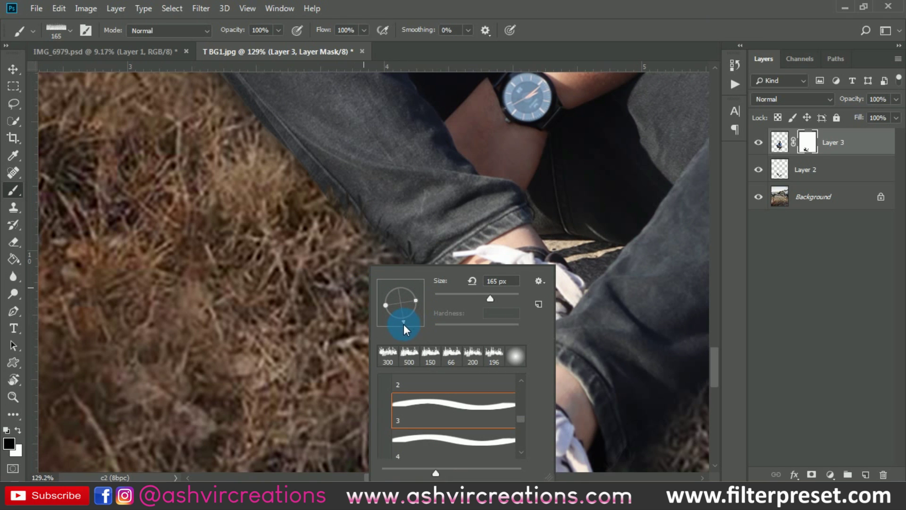
left_click_drag(401, 324, 399, 325)
left_click(299, 312)
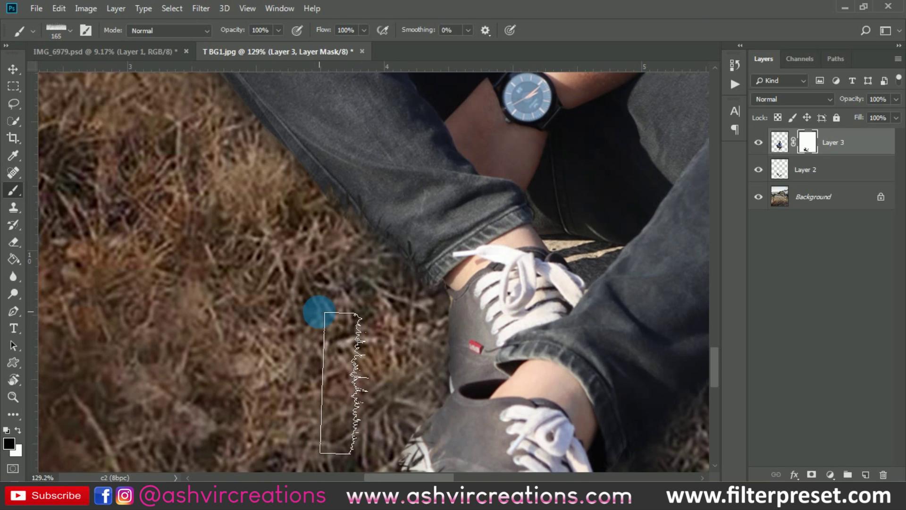
right_click(319, 311)
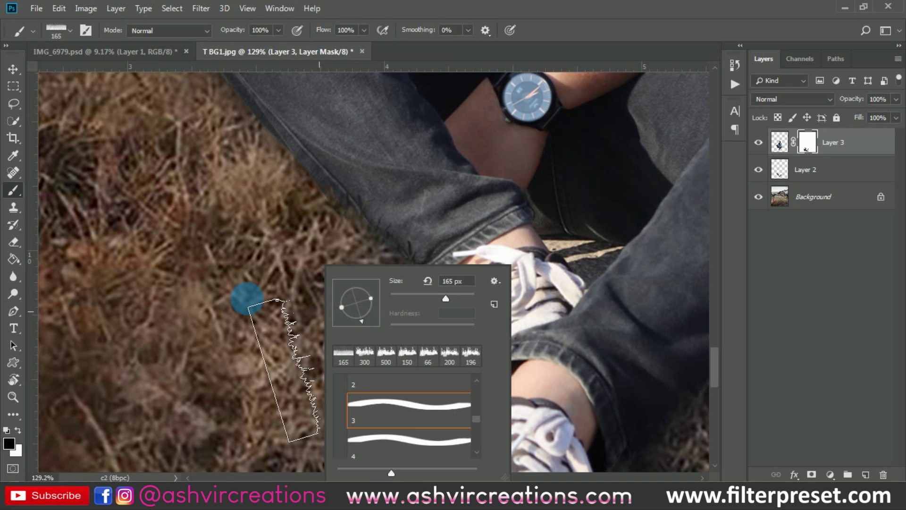
left_click(249, 298)
scroll(419, 345, "up", 4)
scroll(419, 345, "up", 2)
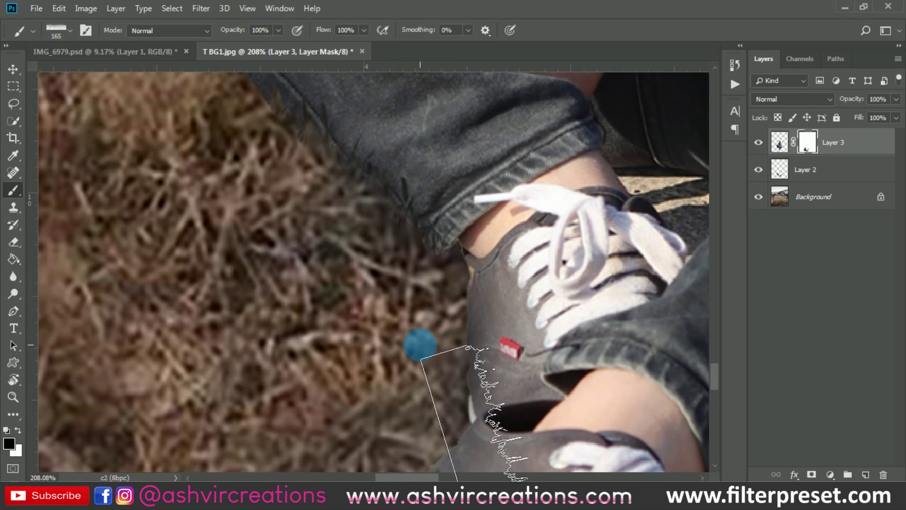
right_click(403, 313)
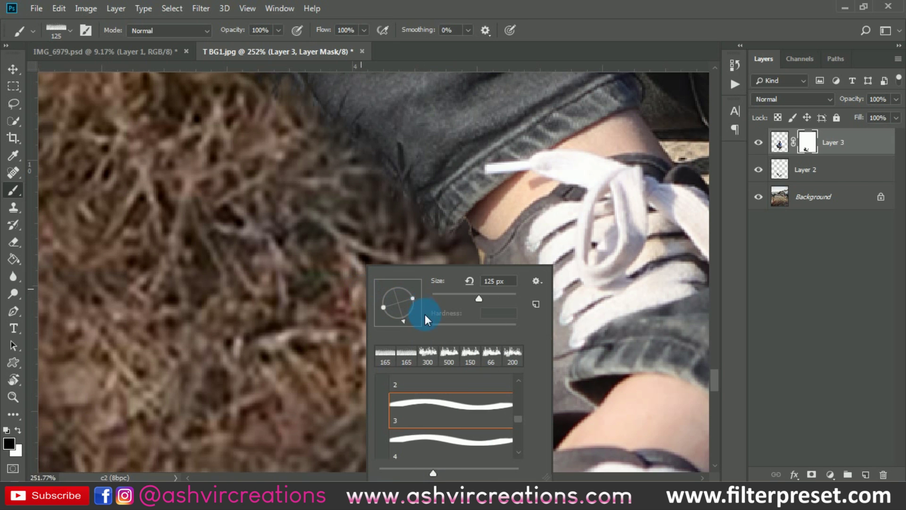
left_click_drag(402, 320, 398, 319)
left_click(315, 282)
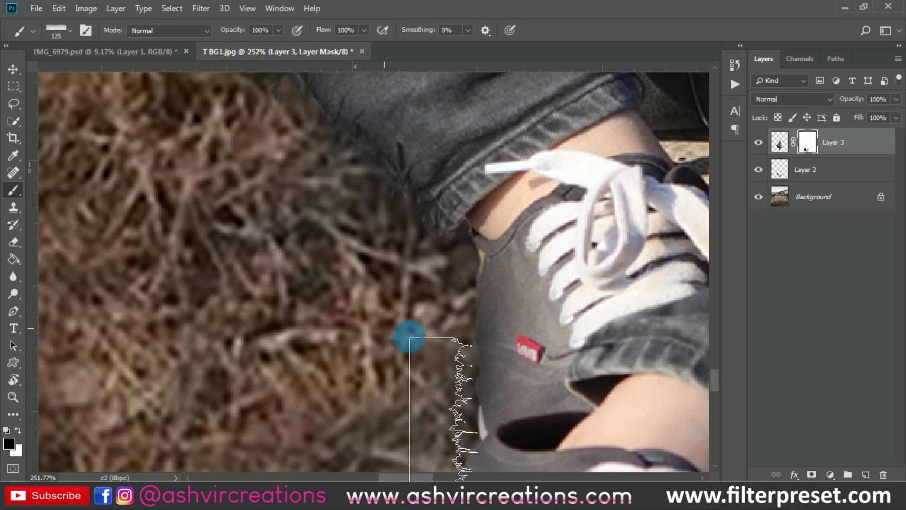
Try masking grass along the rear shoe's side at 150 px, undo the stamp, and enlarge the brush to 250 px.
key("bracketright")
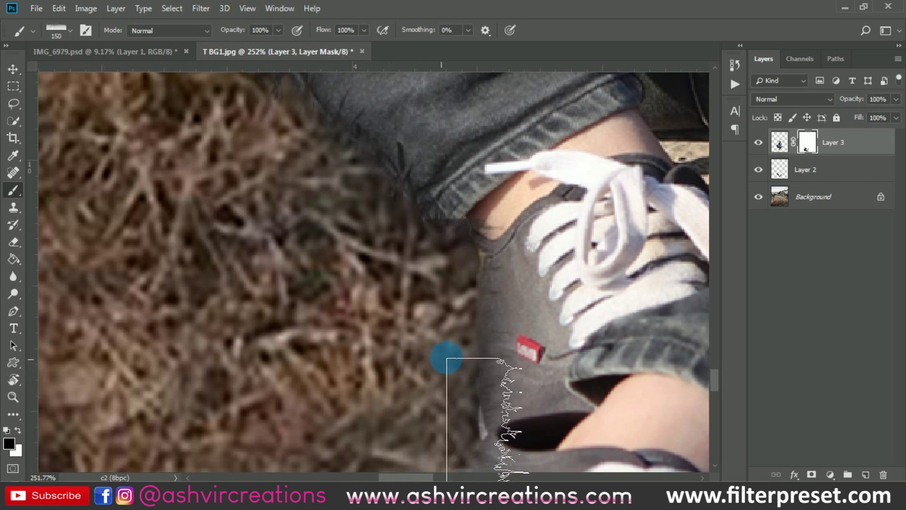
key("ctrl+z")
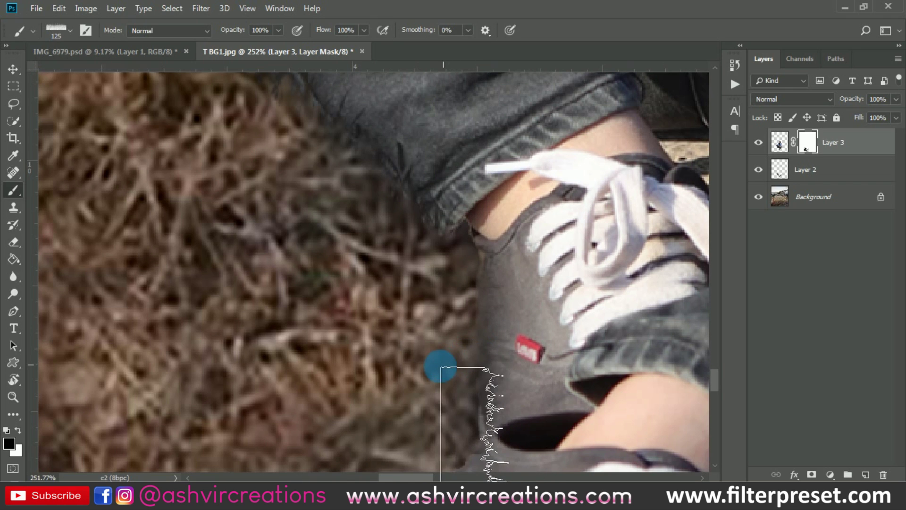
key("bracketright")
key("bracketright")
key("bracketright")
key("bracketright")
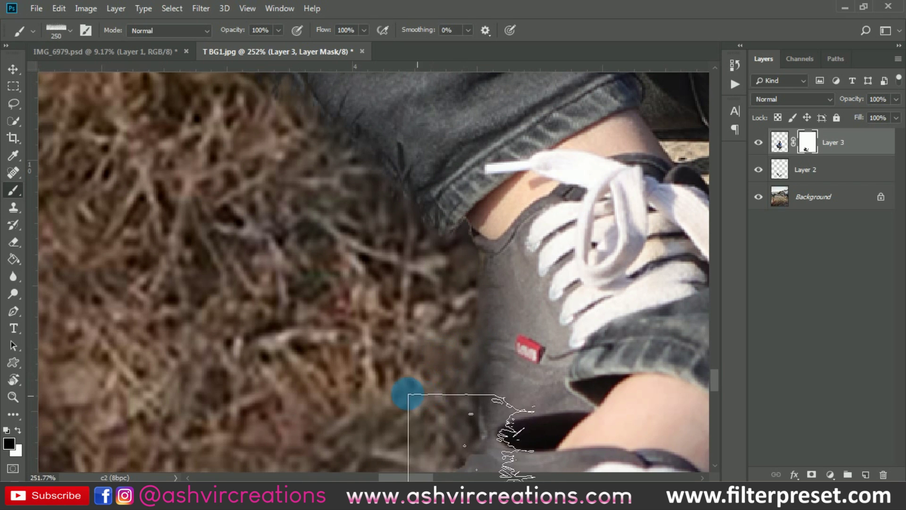
Switch to grass brush 7 and set its size to 199 px.
scroll(406, 378, "down", 3)
scroll(243, 340, "down", 3)
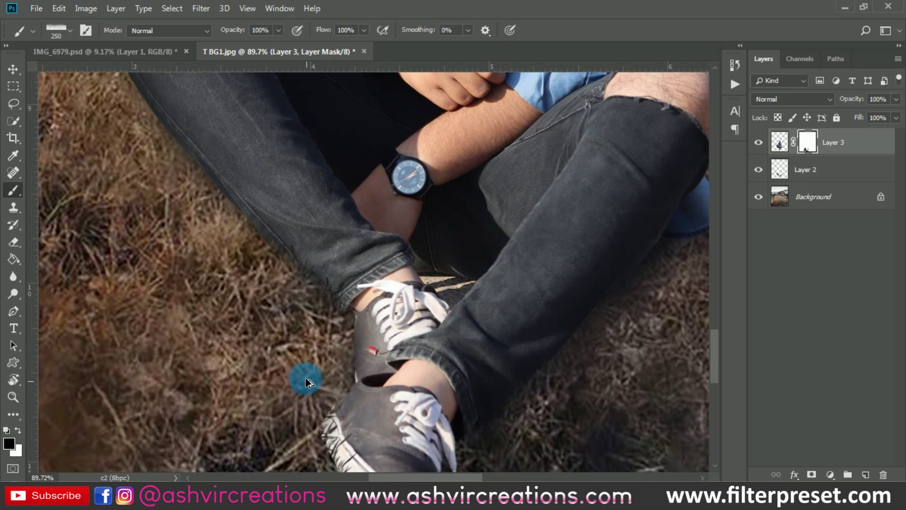
right_click(302, 357)
scroll(372, 417, "down", 3)
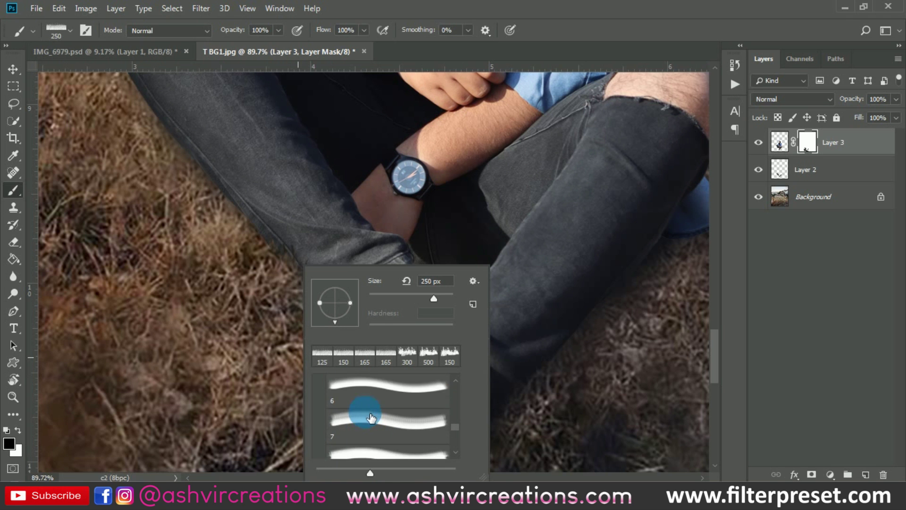
double_click(372, 417)
scroll(344, 401, "up", 2)
right_click(302, 357)
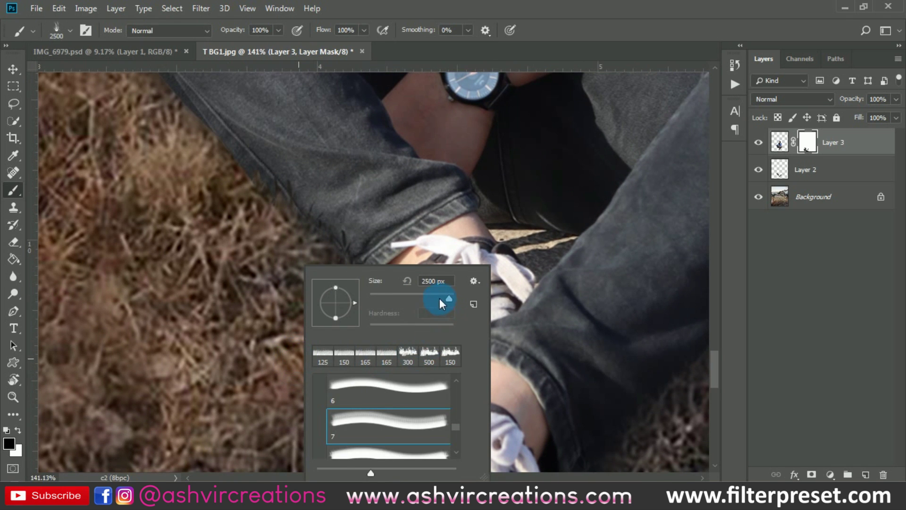
left_click_drag(447, 298, 432, 299)
key("Return")
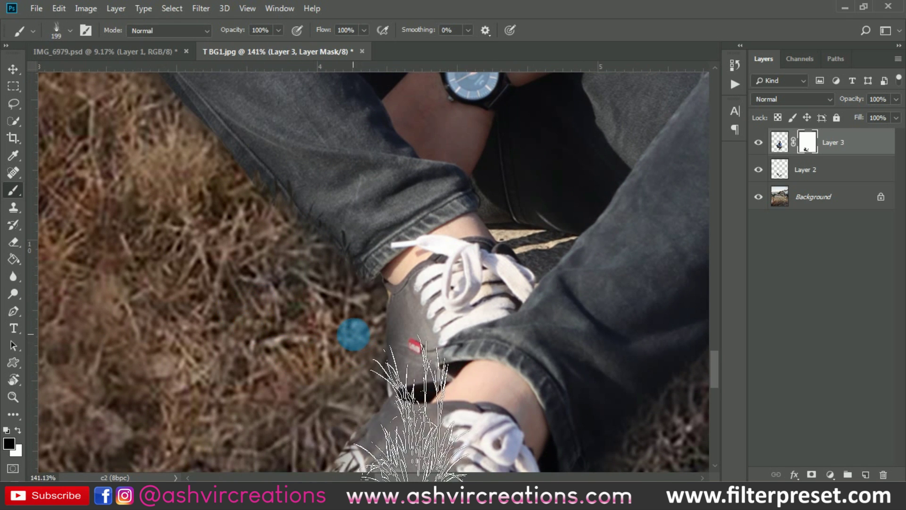
Reduce brush 7 to 125 px and rotate its tip so the blades point sideways toward the rear shoe.
scroll(353, 335, "up", 2)
key("bracketleft")
key("bracketleft")
key("bracketleft")
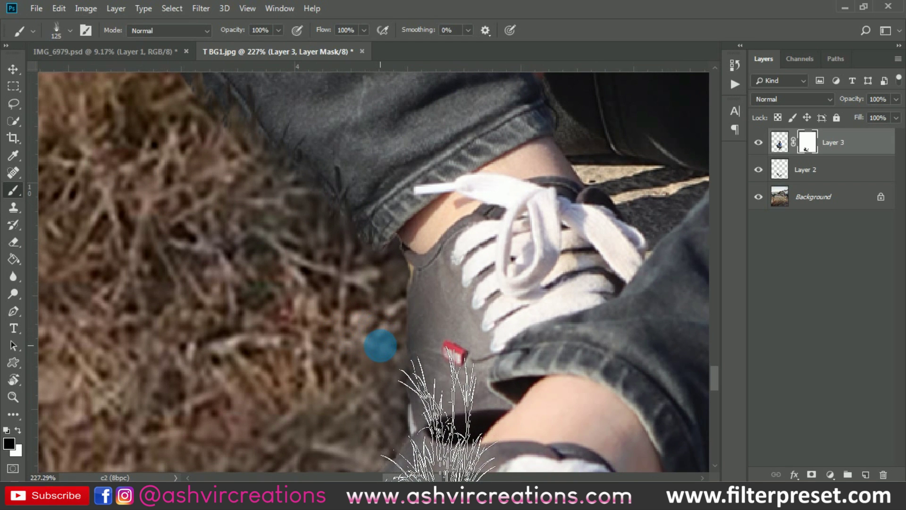
right_click(323, 329)
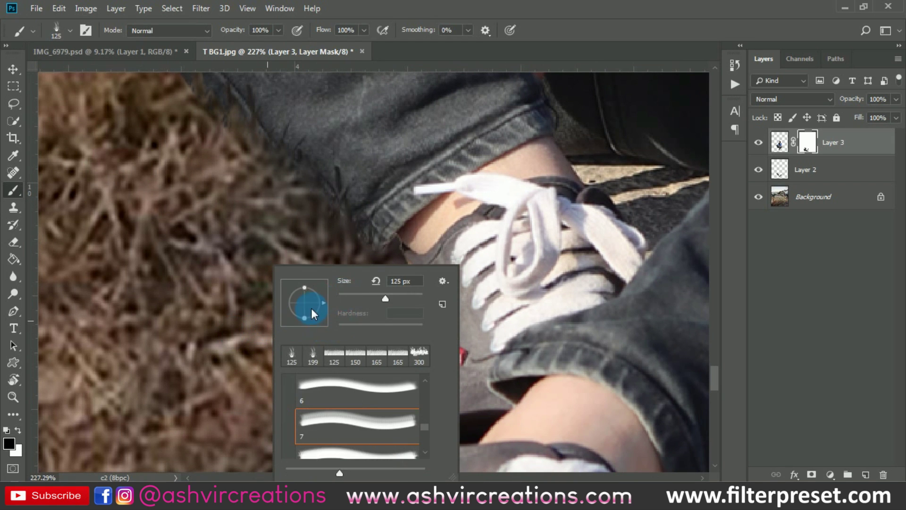
key("Return")
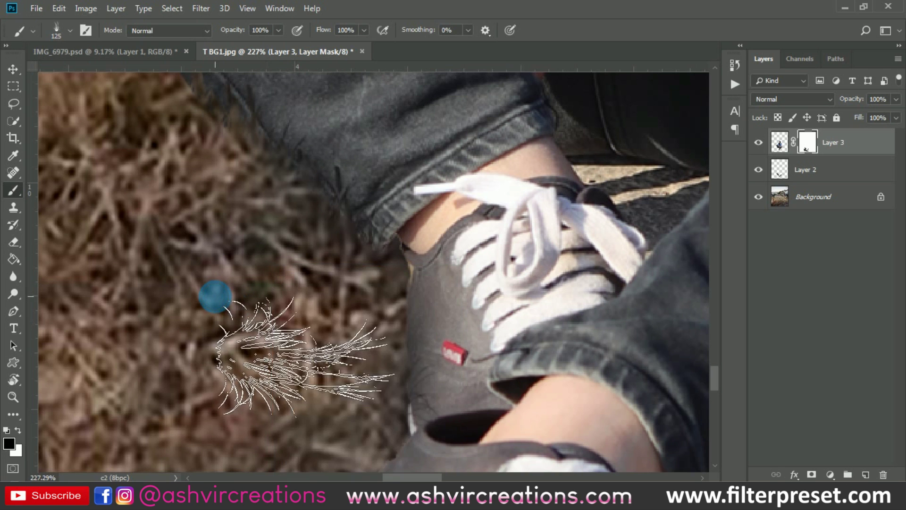
Resize brush 7 between 175 and 250 px and mask grass blades over the outer side of the rear shoe.
key("bracketright")
key("bracketright")
key("bracketright")
key("bracketright")
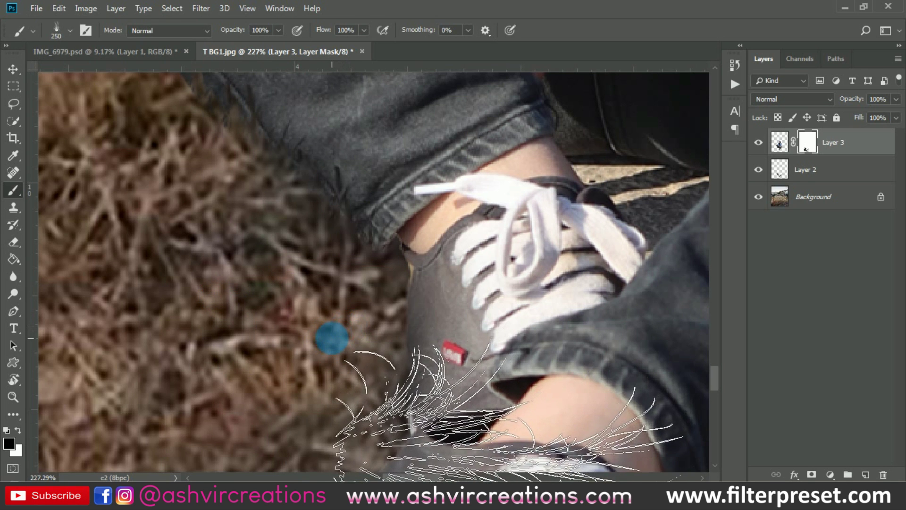
left_click(318, 344)
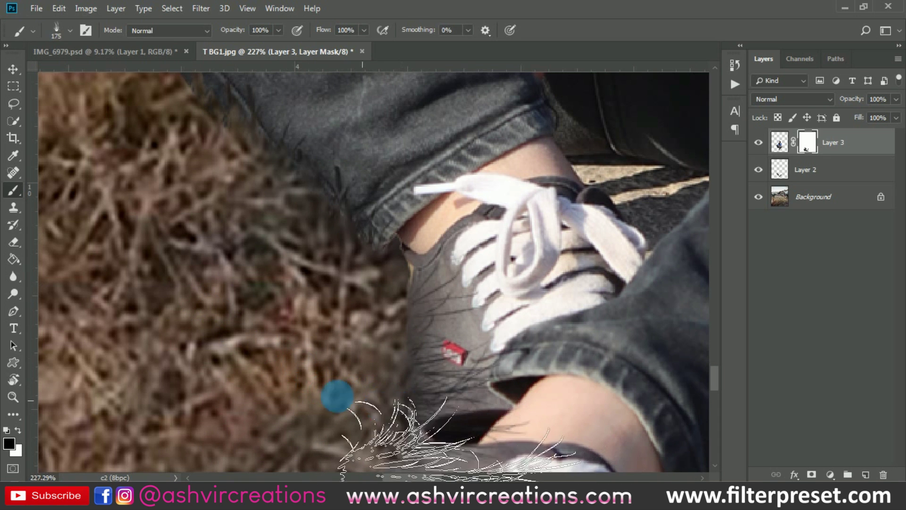
scroll(261, 363, "down", 3)
scroll(260, 360, "down", 2)
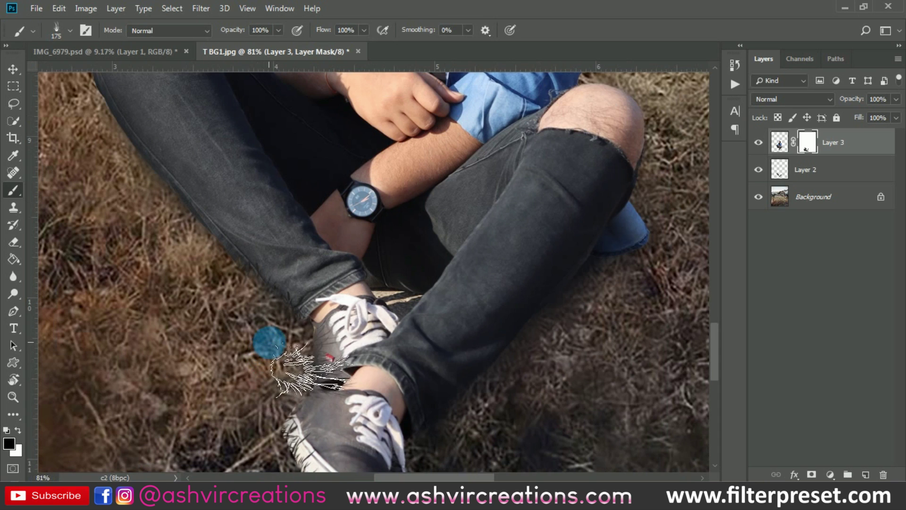
Try masking grass blades over the rear shoe and its laces with brush 7 at 175 px, and undo the stamps.
scroll(263, 344, "up", 3)
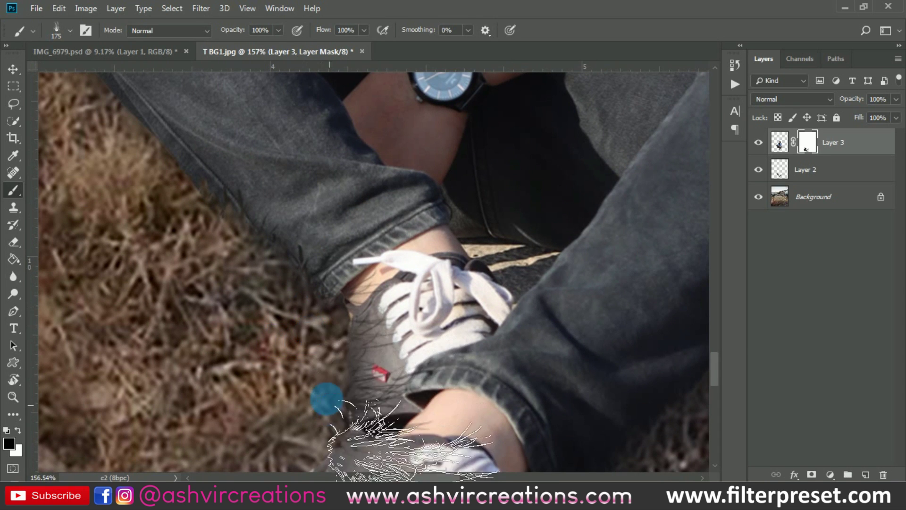
scroll(313, 308, "up", 3)
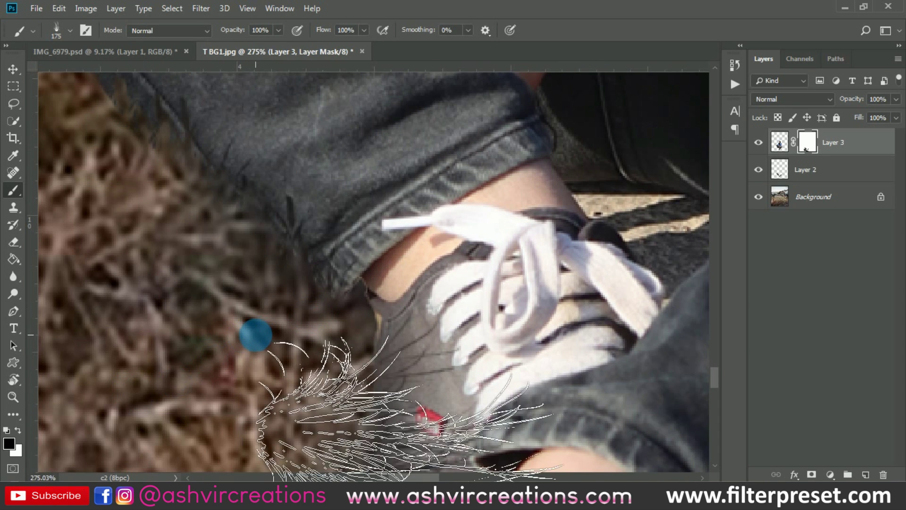
left_click(385, 319)
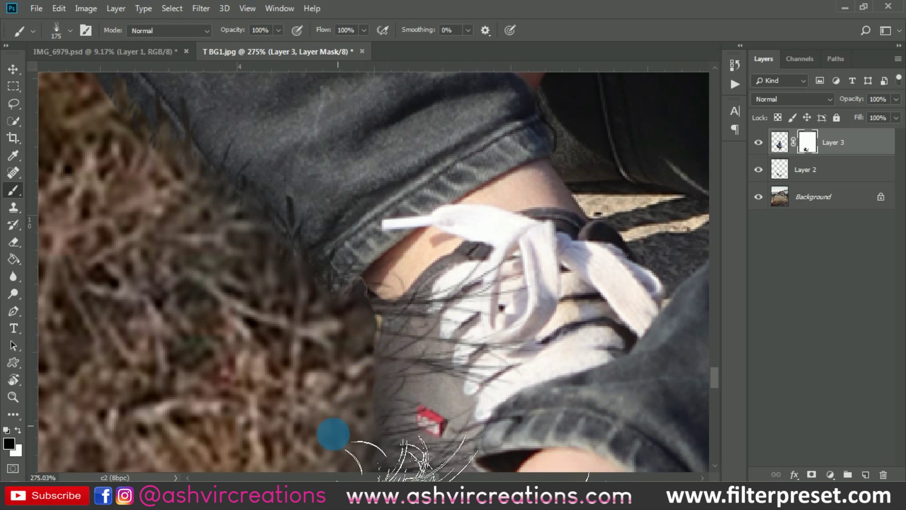
scroll(312, 381, "down", 5)
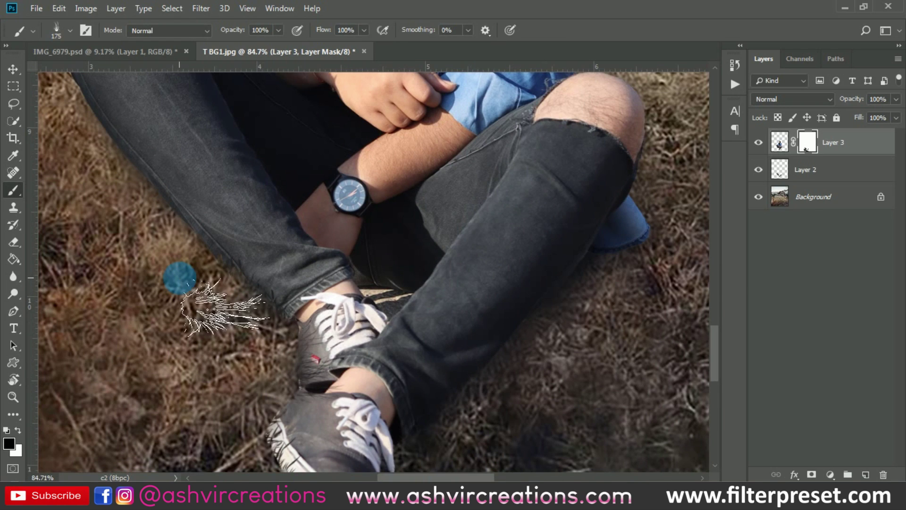
scroll(180, 276, "down", 3)
scroll(308, 283, "up", 4)
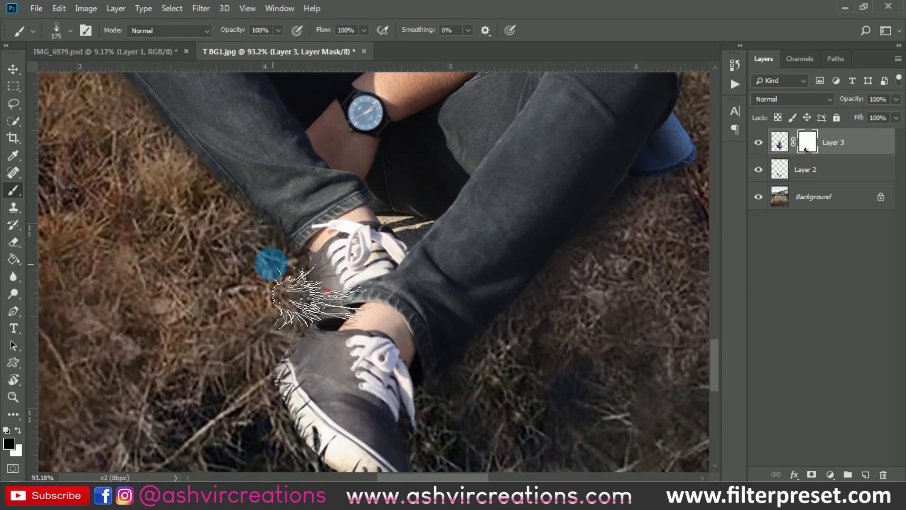
key("alt")
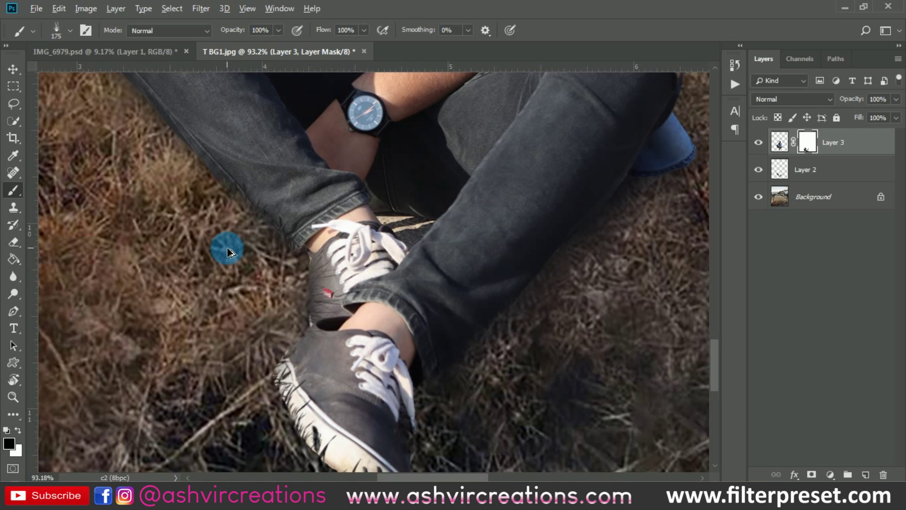
Switch to grass brush 11 and set its size to 200 px.
scroll(240, 301, "up", 3)
right_click(256, 295)
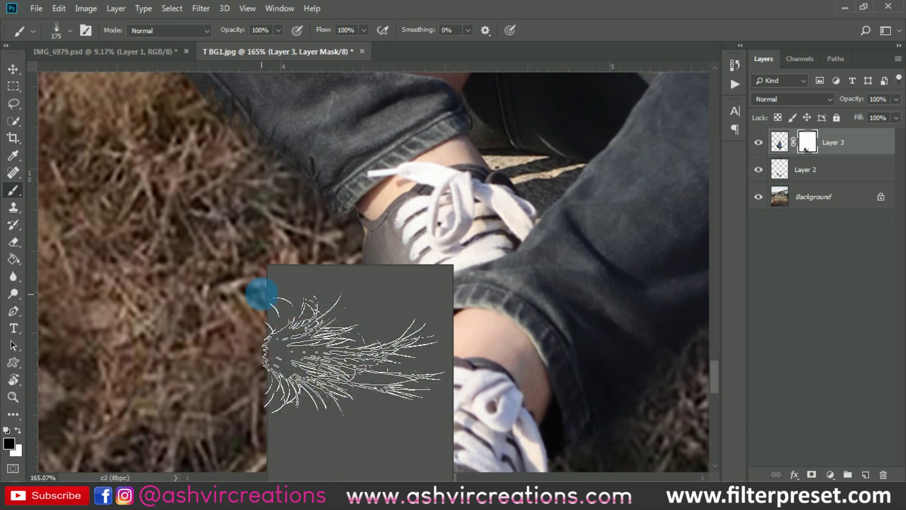
left_click(353, 443)
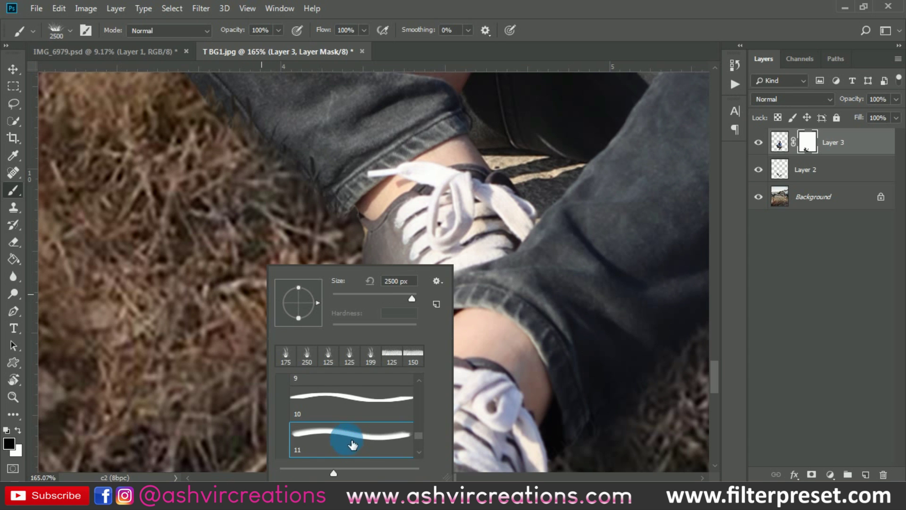
key("Return")
scroll(329, 316, "up", 5)
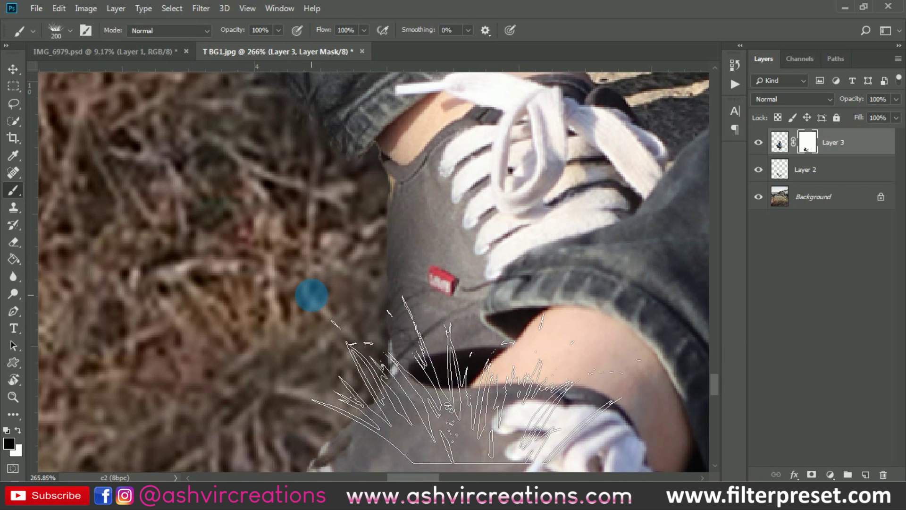
Rotate brush 11's tip toward the rear shoe, reduce it to 150 px, and mask grass blades along the shoe's outer side.
right_click(329, 252)
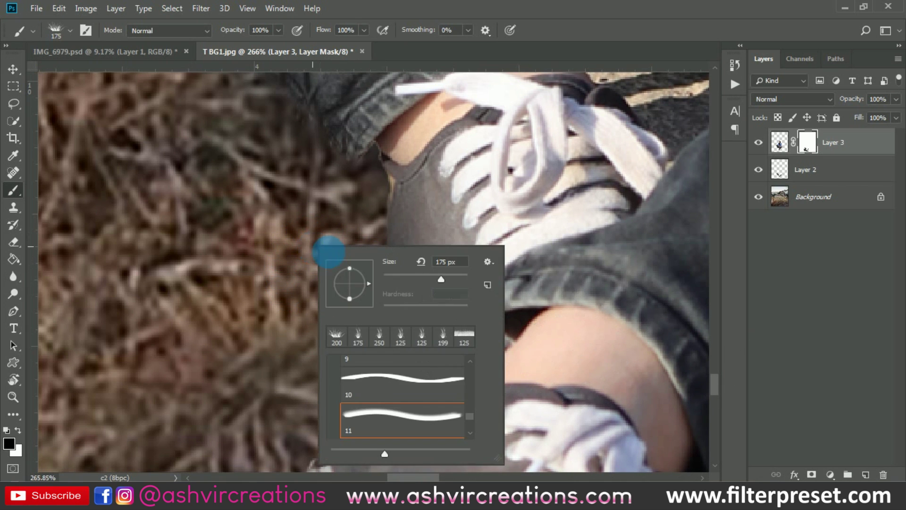
left_click(232, 241)
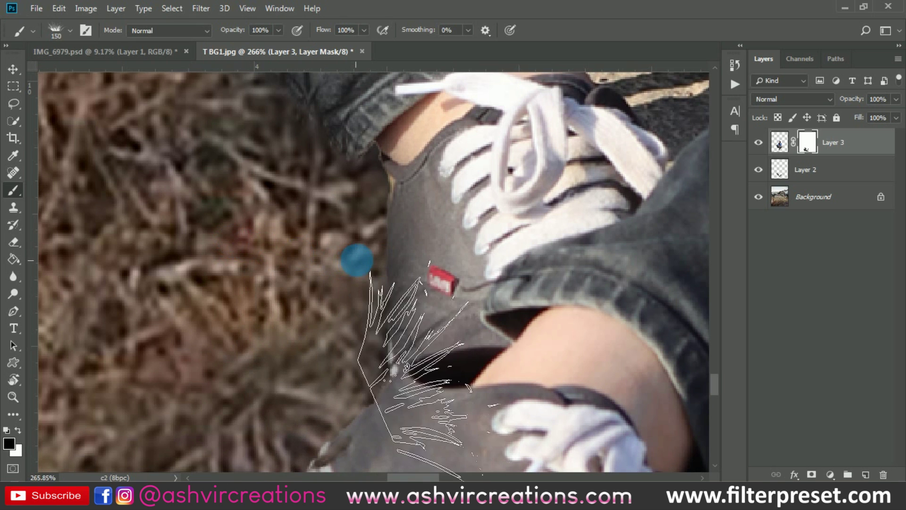
key("[")
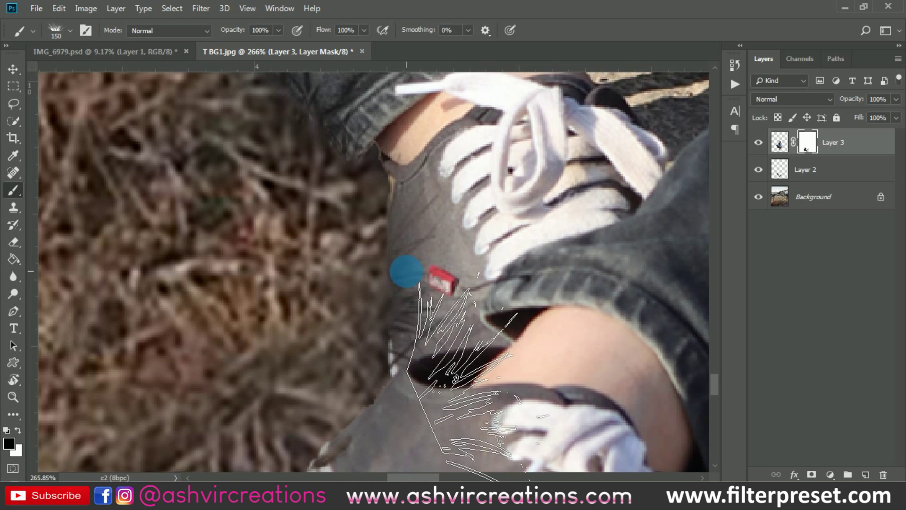
Examine how the legs and both shoes blend into the grass, up close and in the whole composite.
scroll(122, 242, "down", 5)
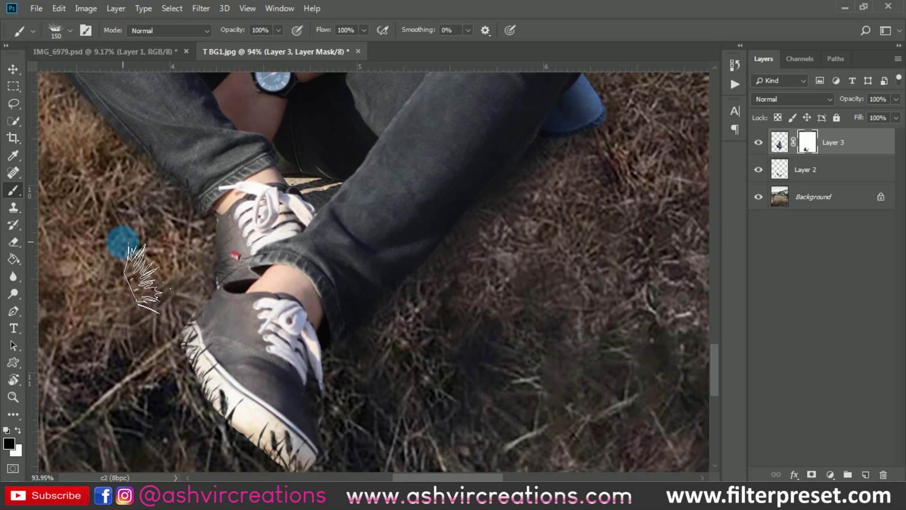
scroll(126, 240, "down", 3)
left_click_drag(294, 250, 495, 279)
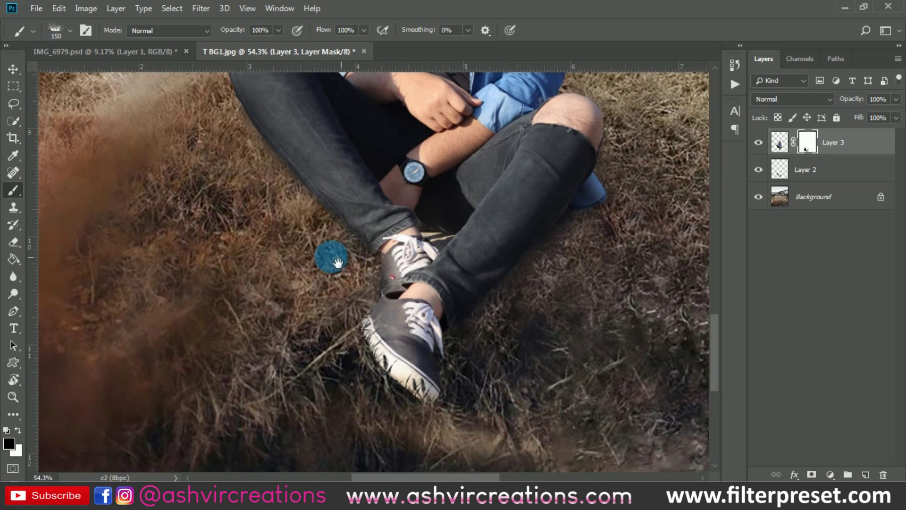
scroll(329, 257, "up", 3)
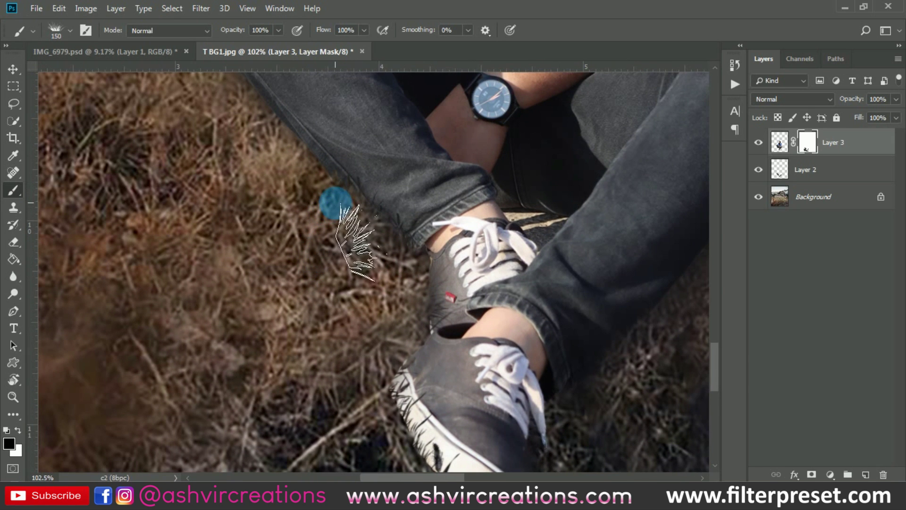
scroll(318, 259, "up", 2)
scroll(314, 251, "up", 1)
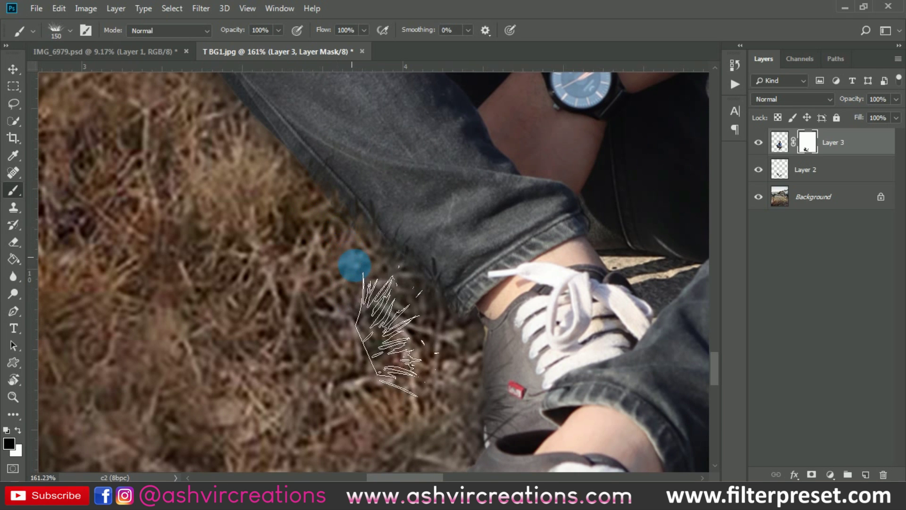
scroll(375, 263, "down", 2)
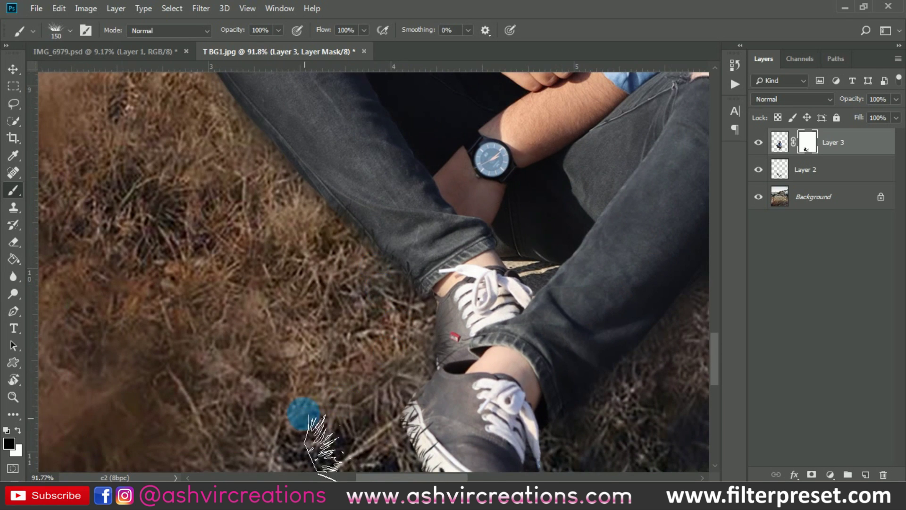
scroll(303, 414, "down", 2)
left_click_drag(397, 345, 345, 305)
scroll(426, 322, "up", 2)
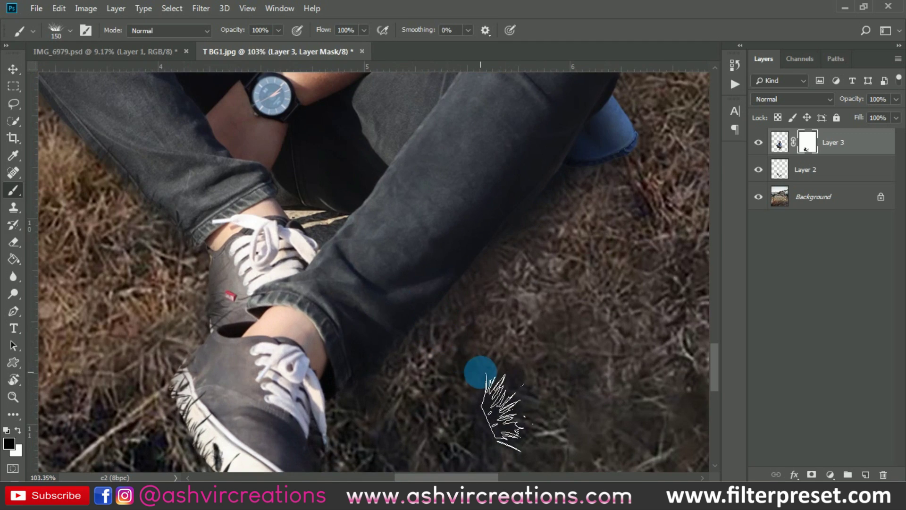
scroll(402, 384, "down", 5)
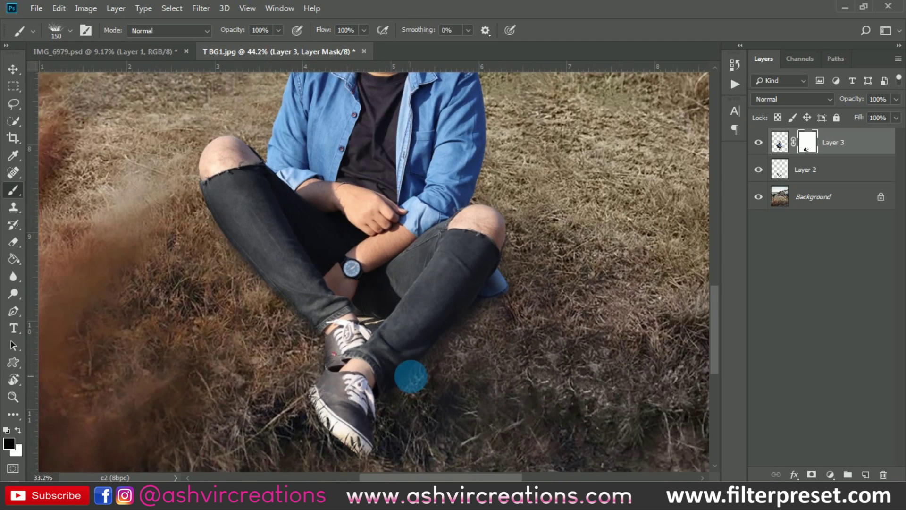
scroll(408, 386, "down", 1)
scroll(376, 377, "up", 2)
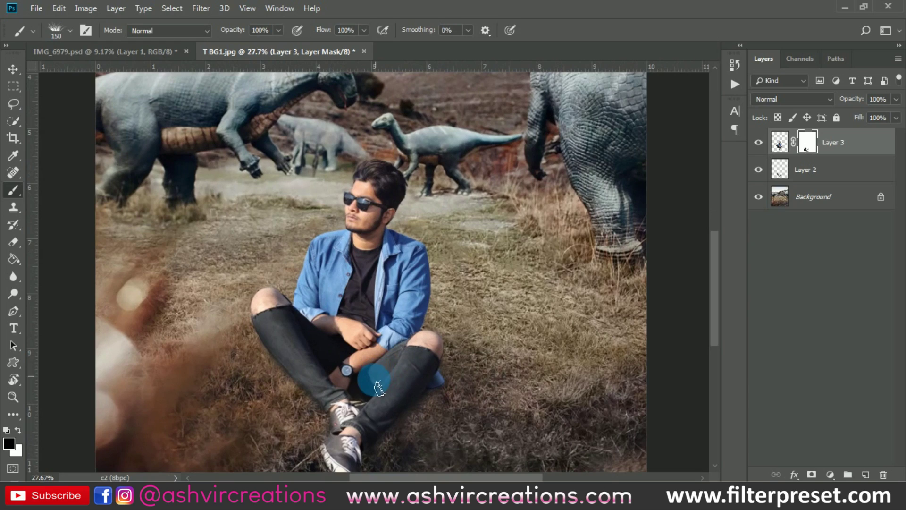
scroll(356, 380, "down", 2)
key("v")
scroll(331, 340, "down", 2)
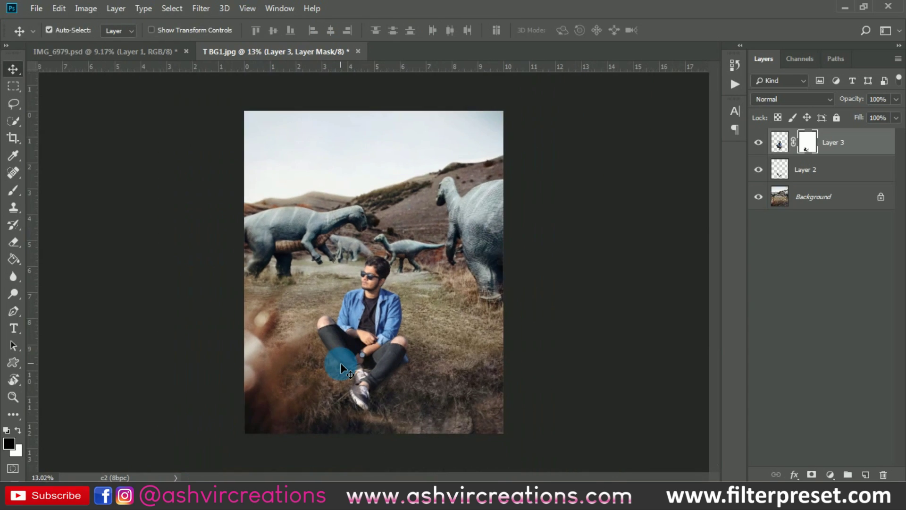
Target Layer 3's image instead of its mask and switch to the Mixer Brush for retouching the man's face.
scroll(345, 363, "up", 4)
scroll(390, 259, "up", 5)
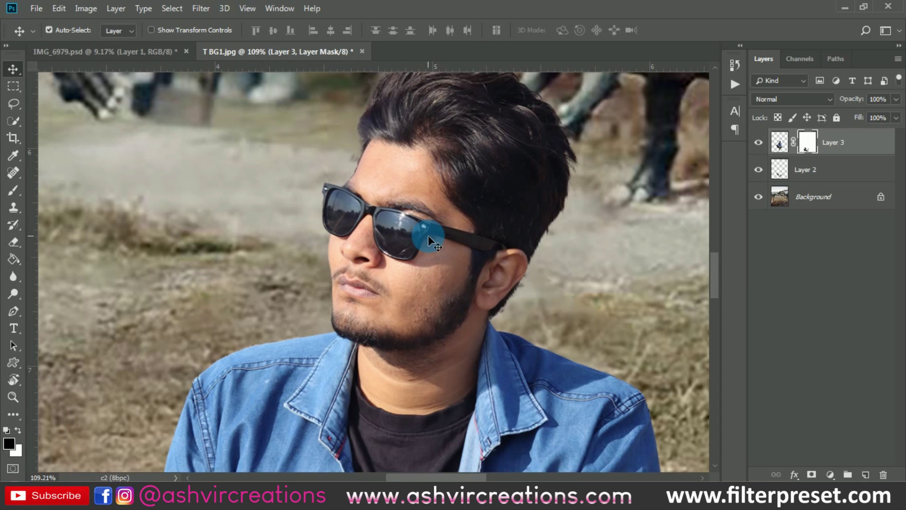
scroll(381, 255, "up", 2)
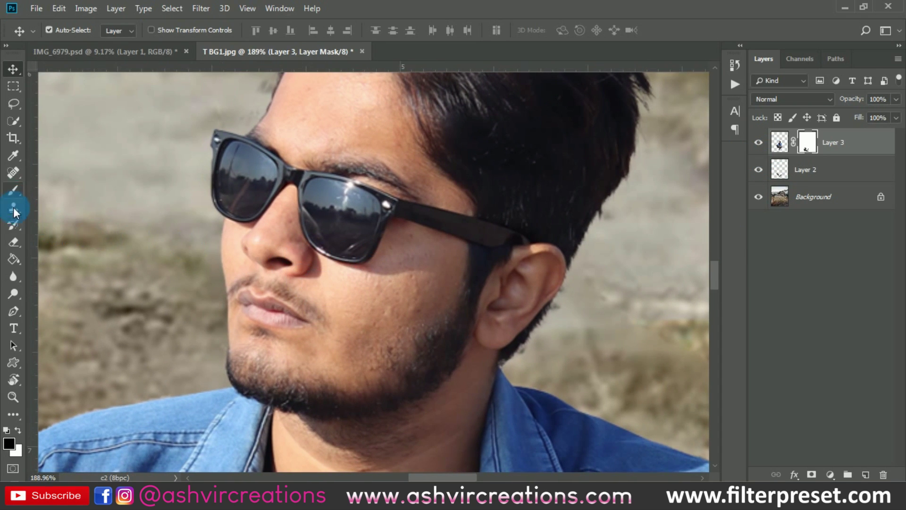
left_click(779, 141)
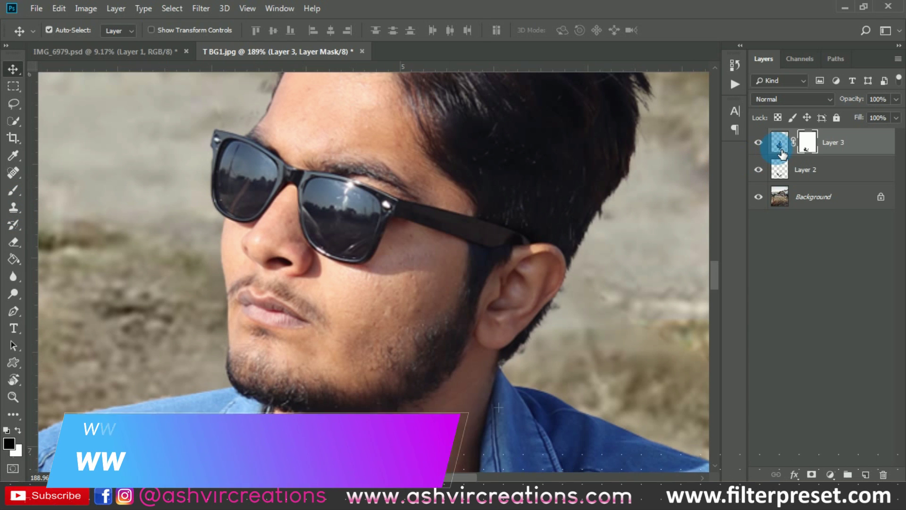
right_click(13, 190)
left_click(53, 229)
Reduce the Mixer Brush to 45 px and smooth the skin on the man's cheek down to the beard.
scroll(409, 265, "up", 3)
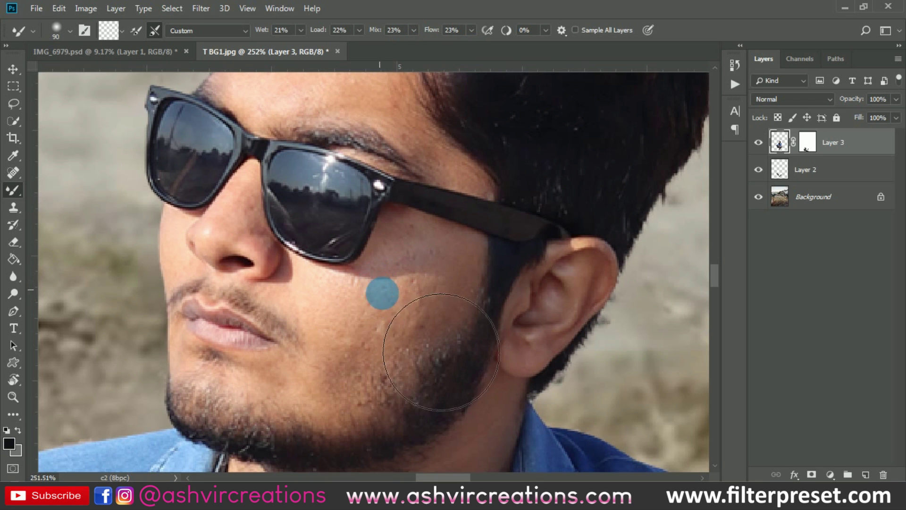
scroll(441, 352, "up", 3)
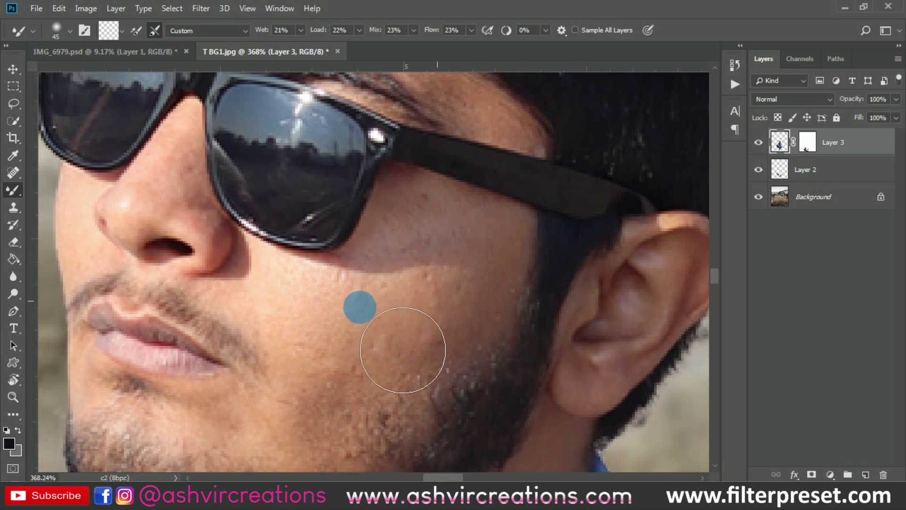
left_click_drag(370, 324, 404, 268)
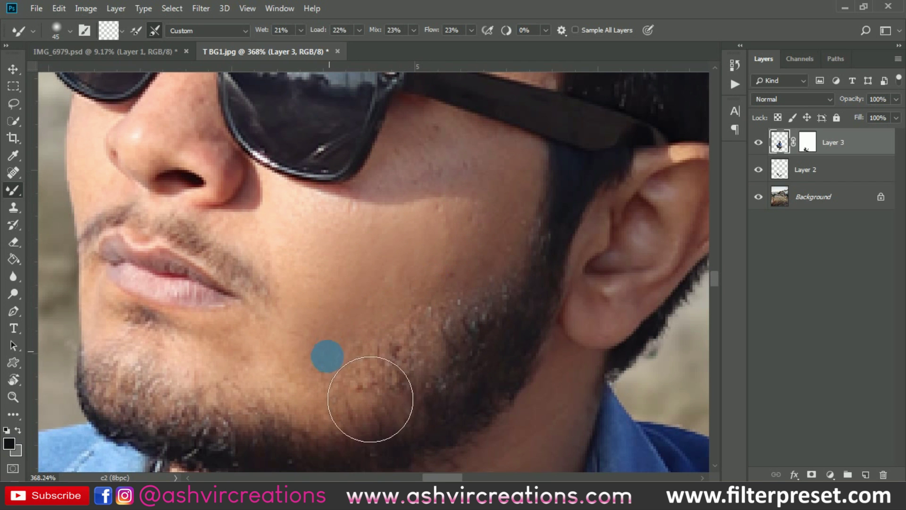
Smooth the skin on the man's nose and forehead with the Mixer Brush at 25 to 35 px.
left_click_drag(273, 257, 326, 365)
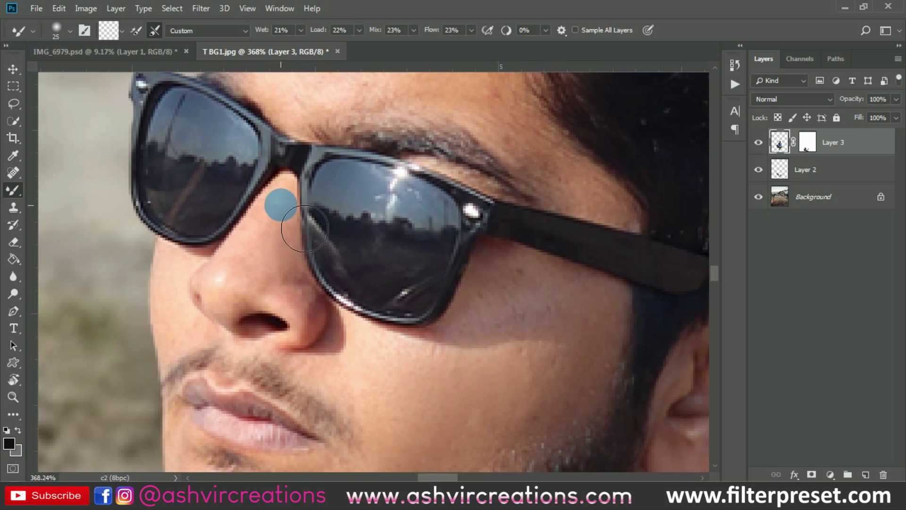
left_click_drag(332, 255, 332, 382)
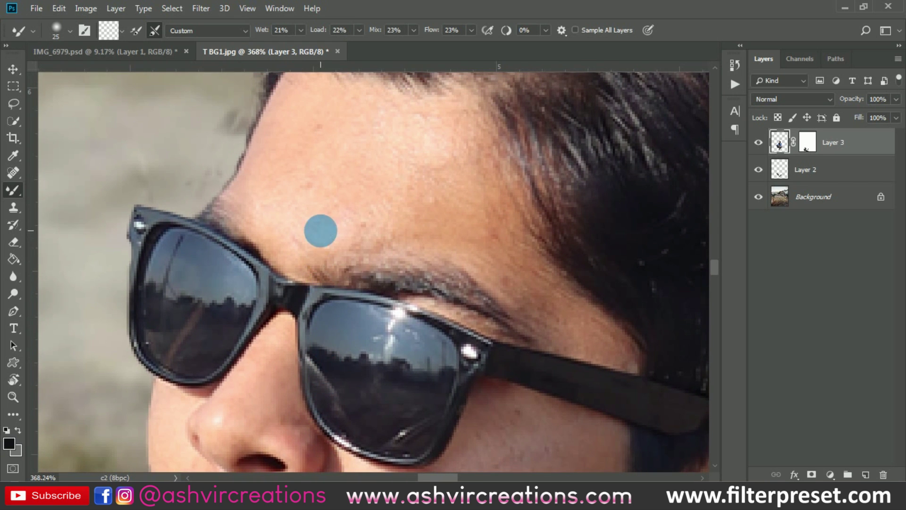
mouse_move(422, 209)
left_mouse_down()
mouse_move(359, 249)
mouse_move(370, 274)
mouse_move(435, 248)
mouse_move(437, 188)
mouse_move(456, 175)
mouse_move(411, 157)
mouse_move(430, 156)
mouse_move(486, 239)
mouse_move(496, 214)
mouse_move(443, 253)
mouse_move(481, 240)
mouse_move(566, 306)
mouse_move(533, 272)
mouse_move(356, 274)
mouse_move(381, 315)
left_mouse_up()
scroll(406, 258, "down", 5)
scroll(370, 292, "down", 2)
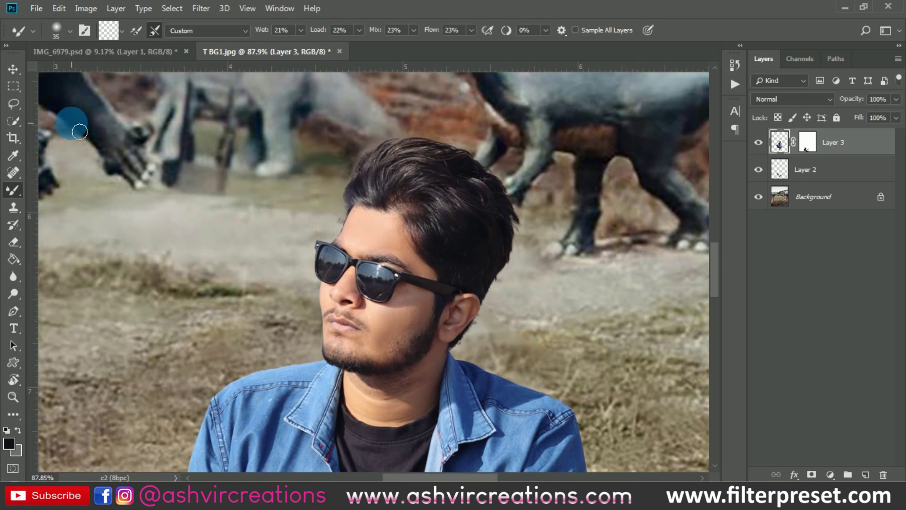
Return to the regular Brush tool and target Layer 3's mask for the forehead and hair edge.
scroll(302, 224, "up", 2)
scroll(384, 210, "up", 3)
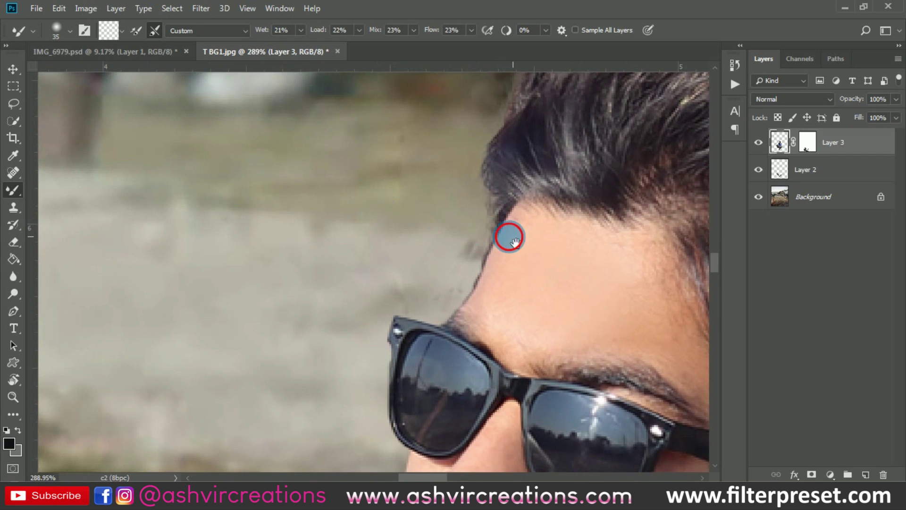
left_click_drag(497, 230, 310, 204)
right_click(17, 188)
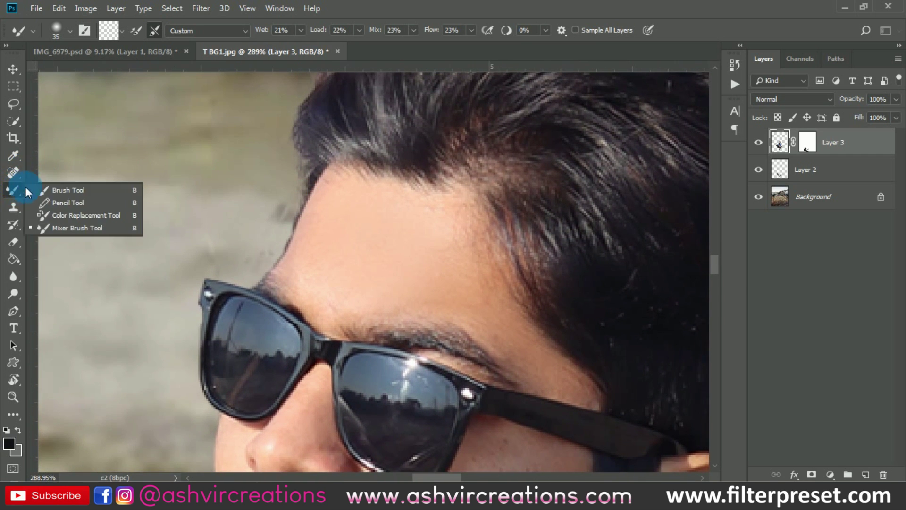
left_click(61, 189)
left_click(807, 142)
Select the Soft Round brush with 0% hardness and reduce its size to 70 px.
right_click(522, 287)
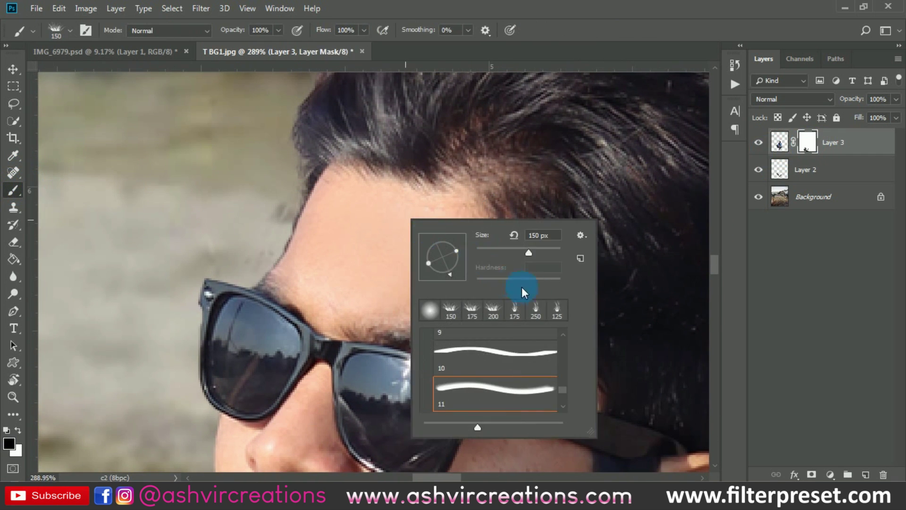
left_click_drag(564, 388, 557, 313)
double_click(516, 341)
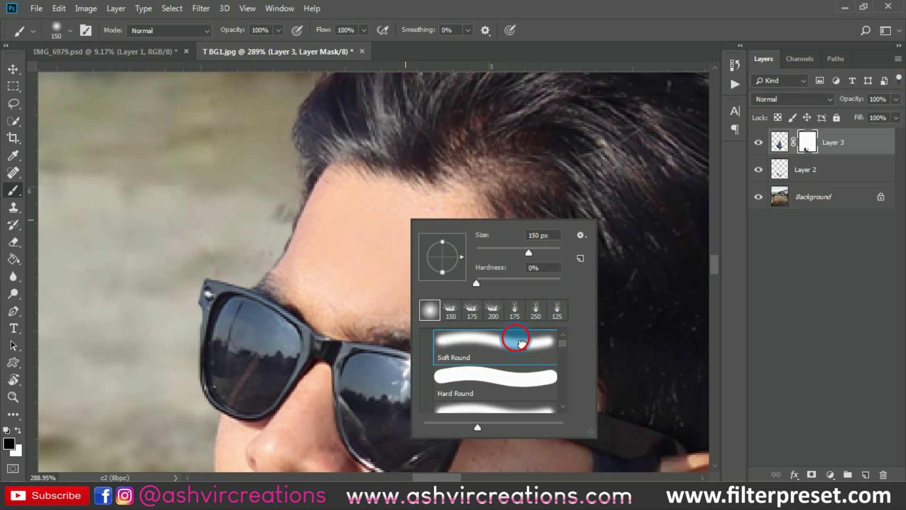
key("bracketleft")
key("bracketleft")
key("bracketleft")
key("bracketleft")
key("bracketleft")
key("bracketleft")
key("bracketleft")
key("bracketleft")
key("bracketleft")
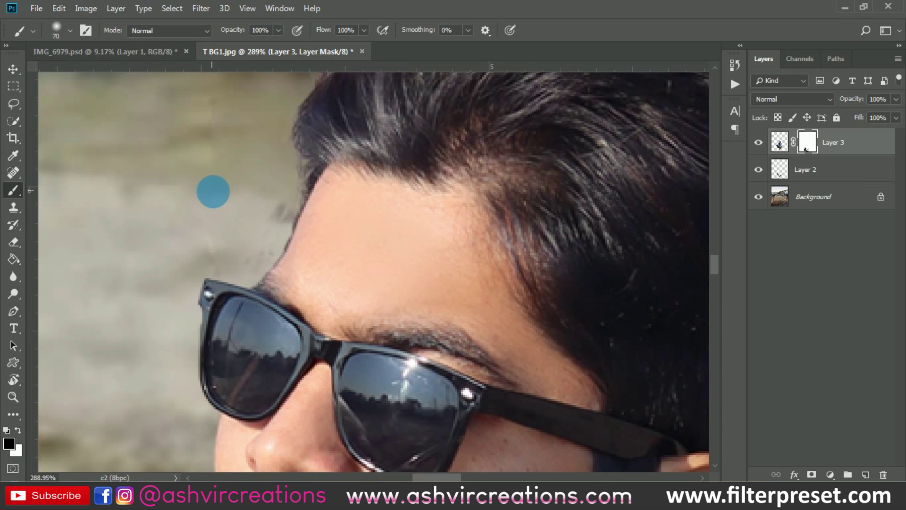
Clean the fringe along the forehead and top hair edge on Layer 3's mask with a 25 px brush.
mouse_move(272, 202)
left_mouse_down()
mouse_move(286, 233)
mouse_move(292, 222)
mouse_move(275, 267)
mouse_move(218, 267)
mouse_move(236, 262)
mouse_move(261, 221)
mouse_move(264, 139)
mouse_move(260, 150)
mouse_move(242, 134)
left_mouse_up()
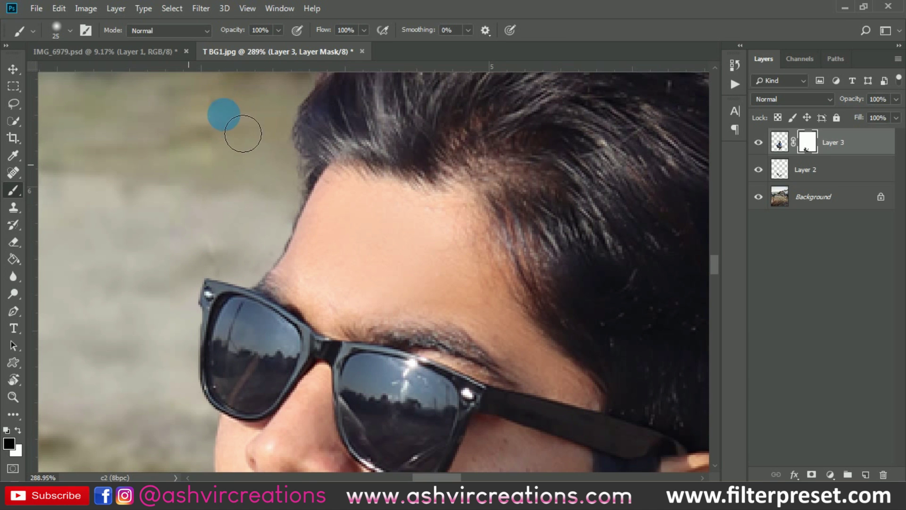
left_click_drag(292, 168, 275, 288)
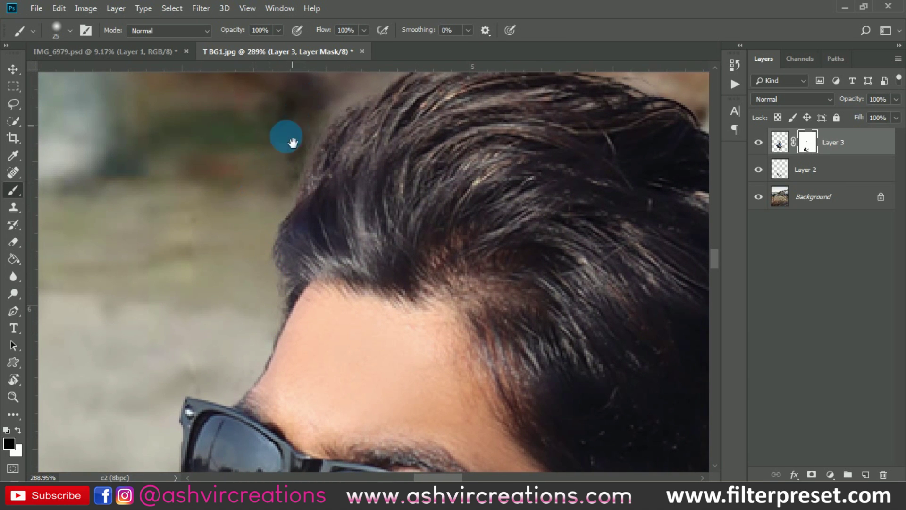
left_click_drag(289, 147, 246, 225)
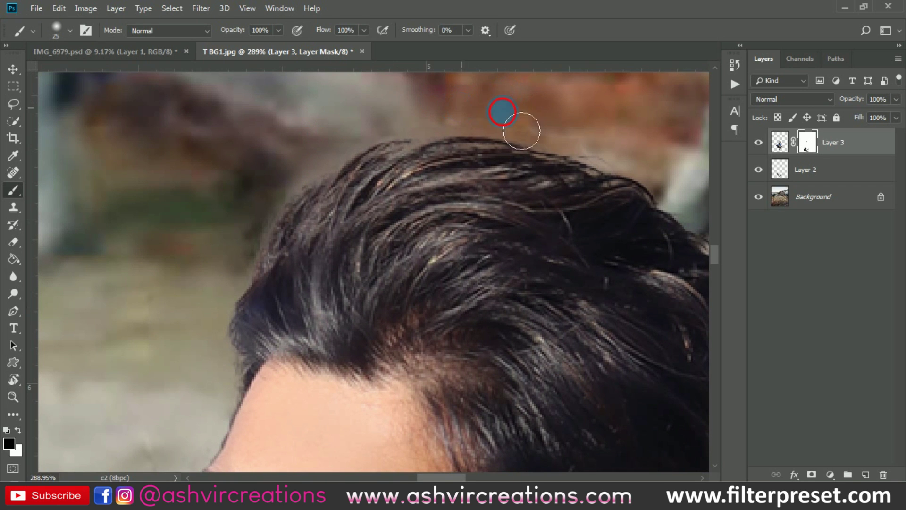
left_click_drag(496, 131, 378, 151)
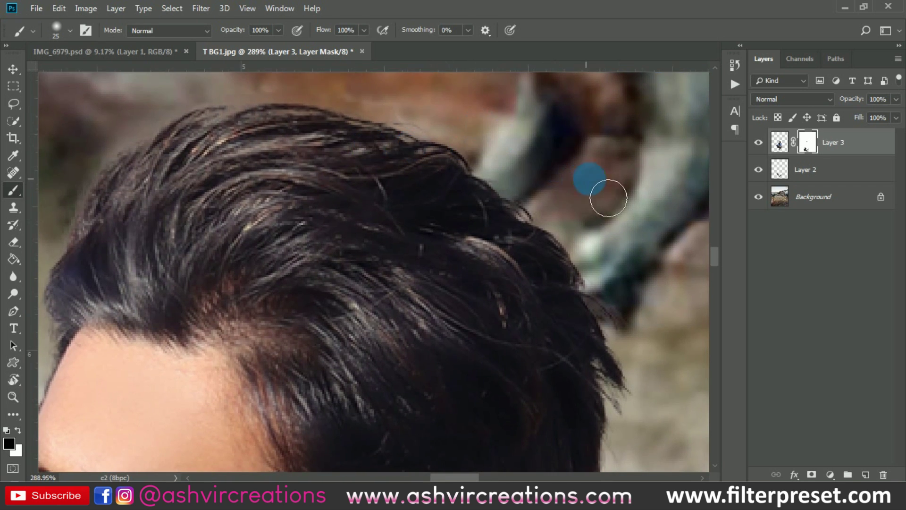
Add a new layer above Layer 3 and clip it to Layer 3.
left_click(867, 473)
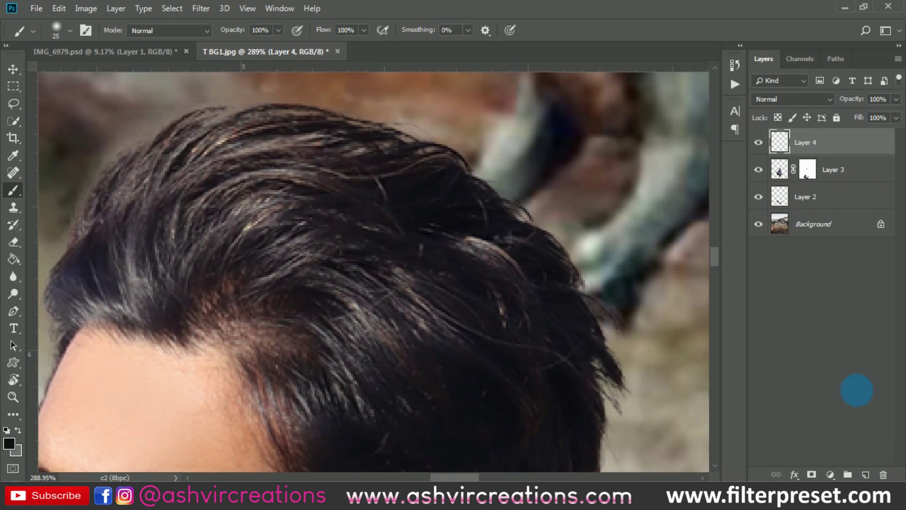
right_click(852, 156)
left_click(717, 228)
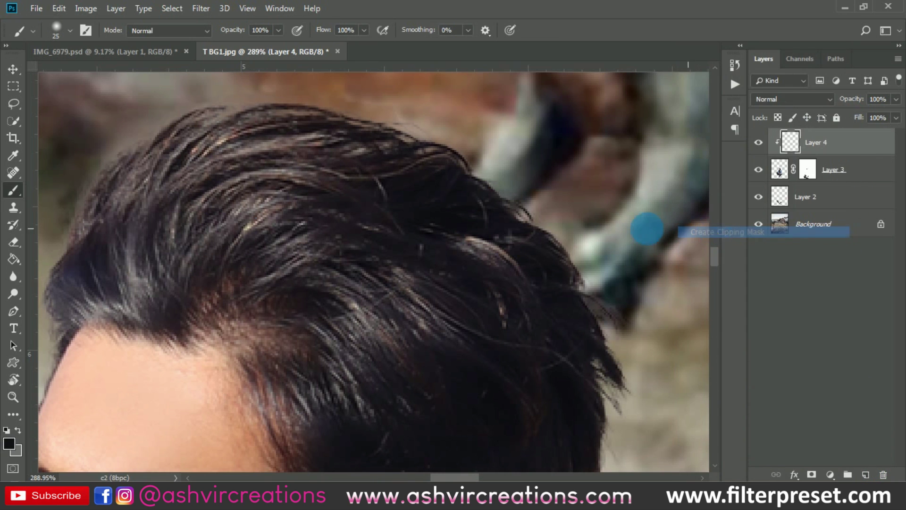
Paint dark hair color along the hair's outer edge, from forehead to back of head, with a 40 px brush on Layer 4.
left_click_drag(85, 259, 348, 215)
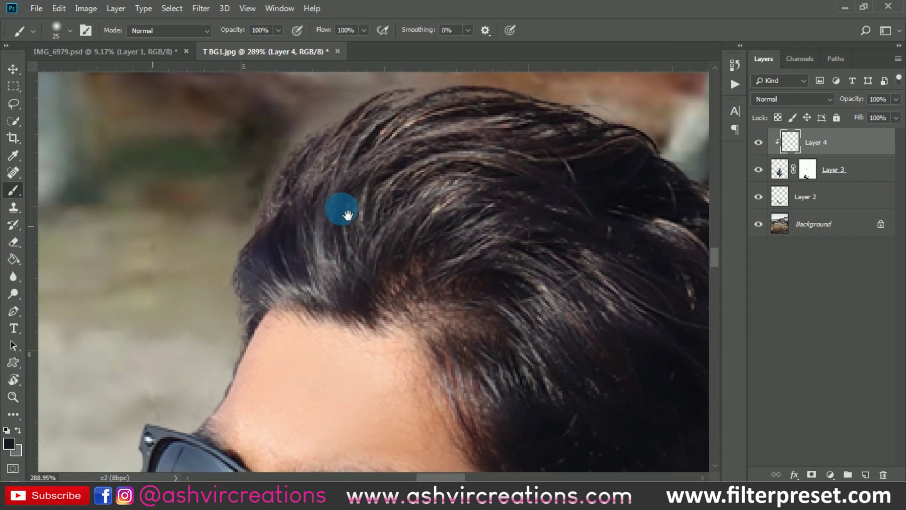
key("bracketright")
key("bracketright")
key("bracketright")
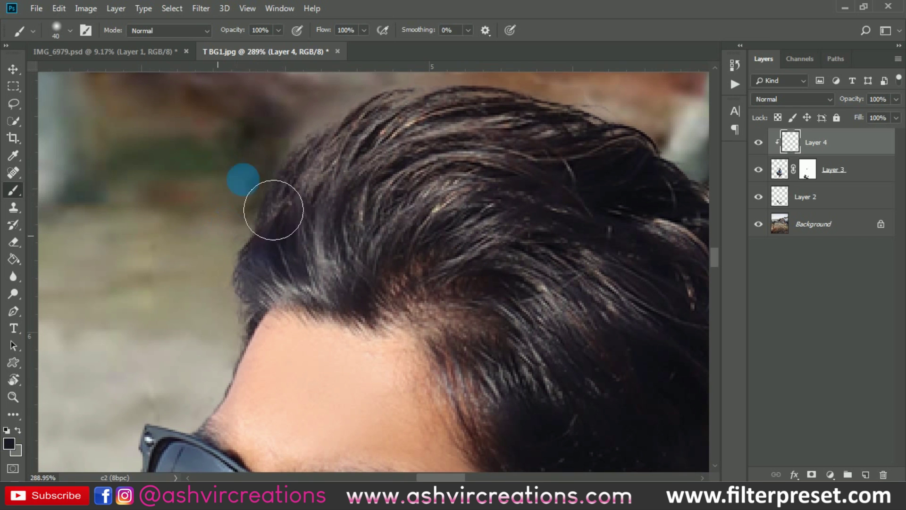
mouse_move(241, 319)
left_mouse_down()
mouse_move(233, 369)
mouse_move(289, 157)
mouse_move(391, 116)
mouse_move(551, 101)
mouse_move(486, 101)
left_mouse_up()
left_click_drag(556, 117, 314, 175)
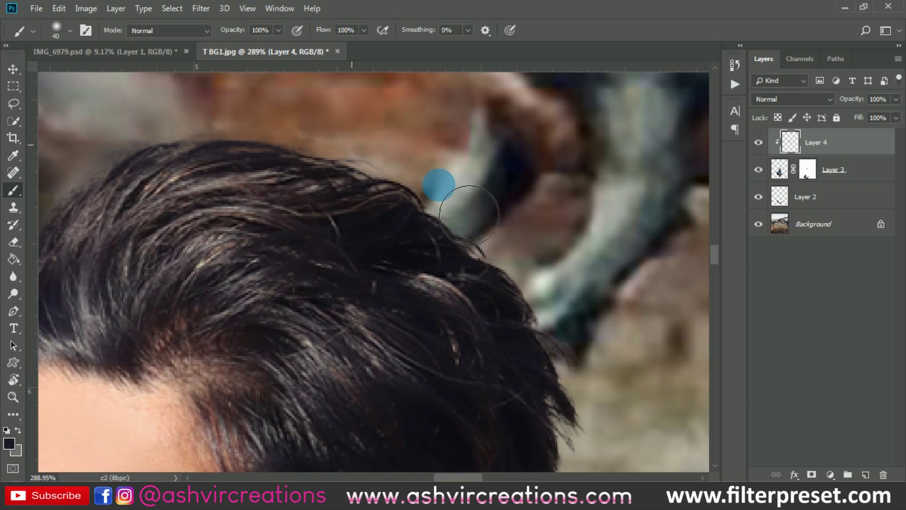
left_click_drag(627, 394, 526, 219)
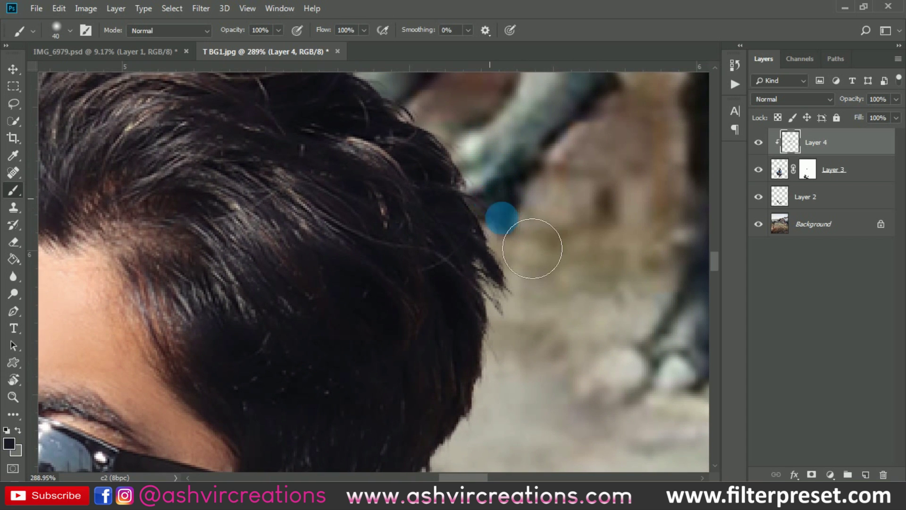
left_click_drag(538, 406, 524, 279)
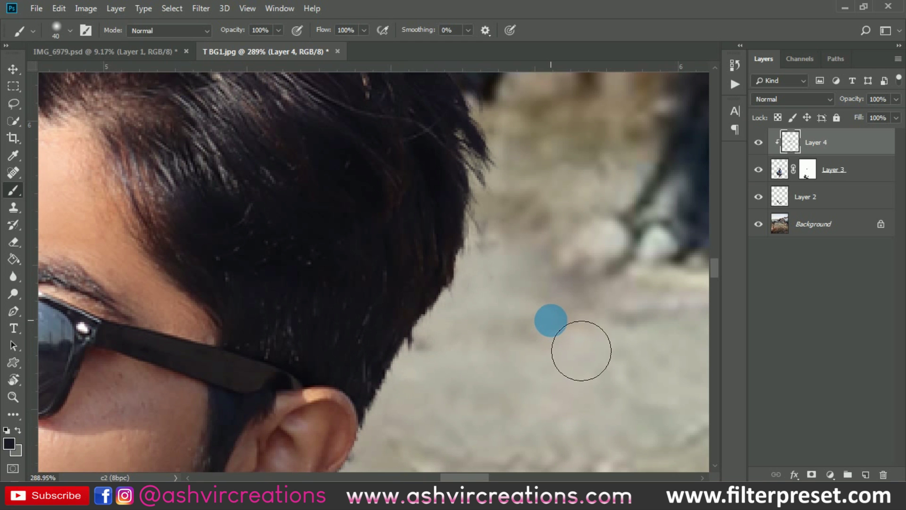
scroll(550, 319, "down", 4)
left_click_drag(225, 212, 289, 94)
left_click_drag(142, 194, 139, 286)
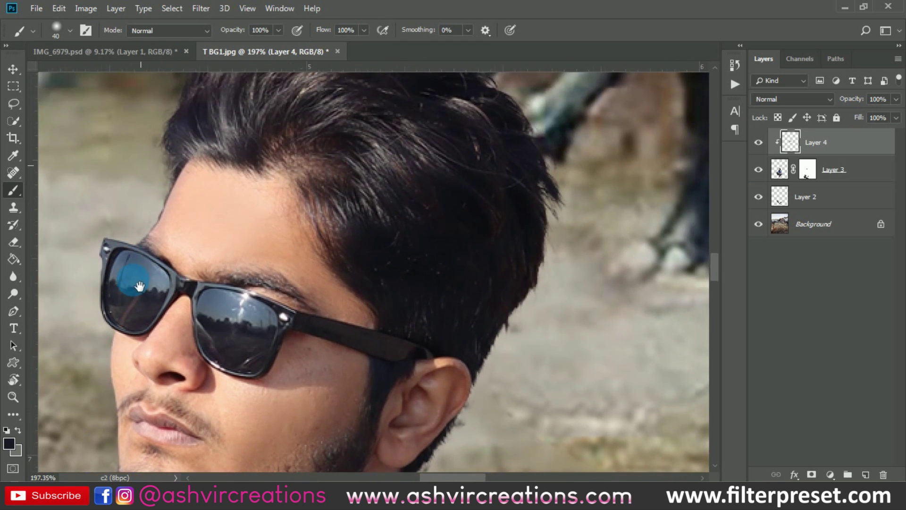
left_click_drag(175, 218, 216, 289)
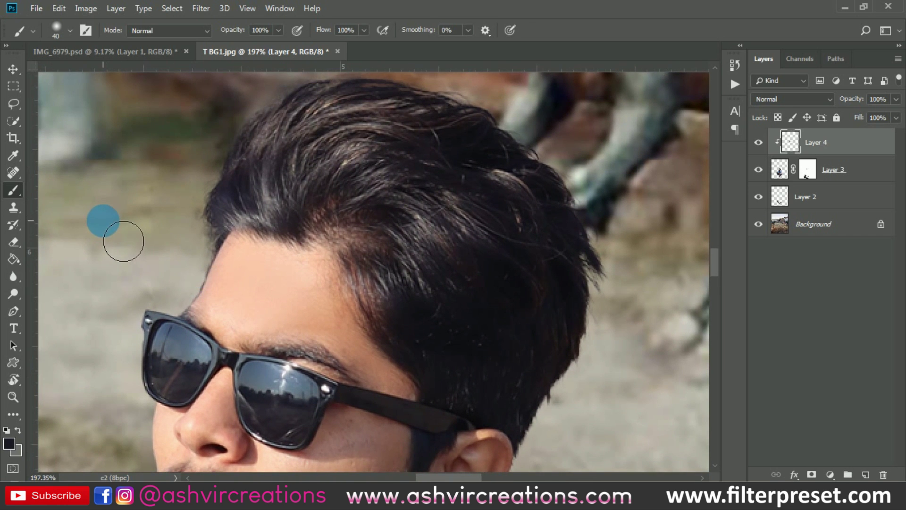
Add another new layer on top and make a rectangular selection around the man's head and neck.
scroll(123, 242, "down", 2)
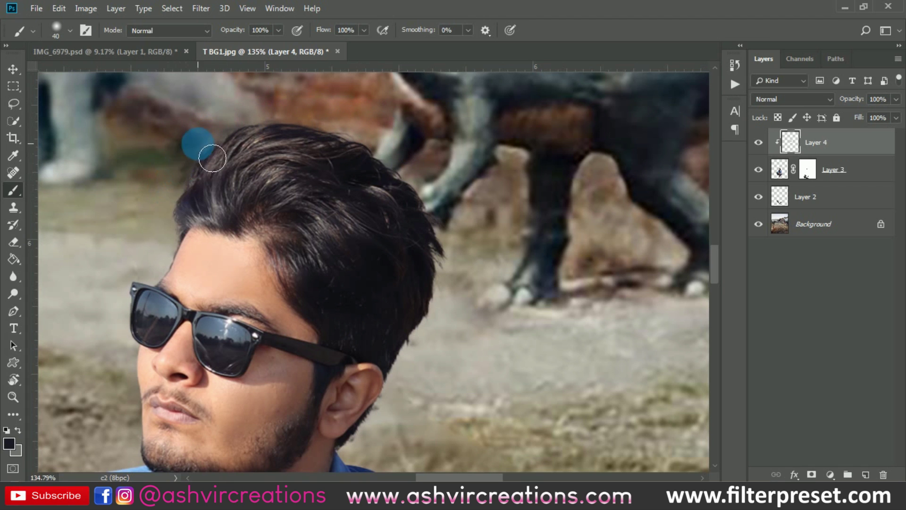
scroll(166, 189, "down", 3)
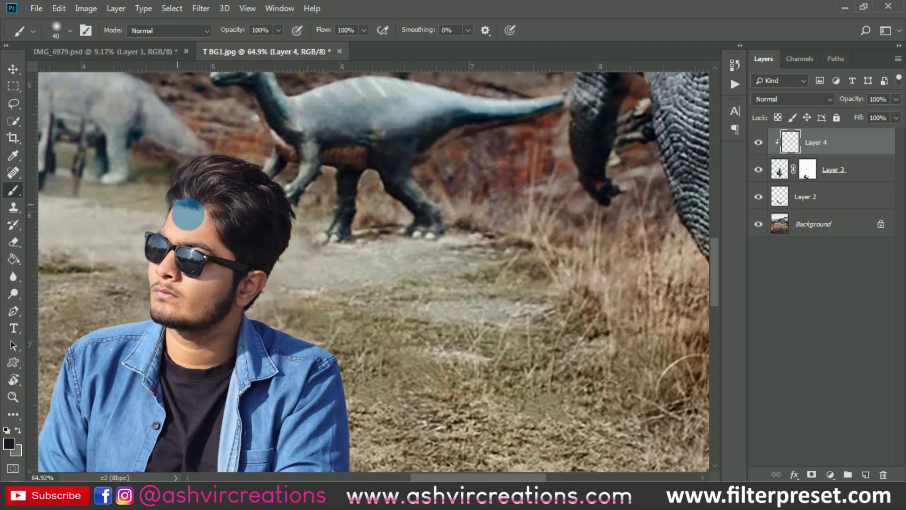
scroll(227, 226, "up", 2)
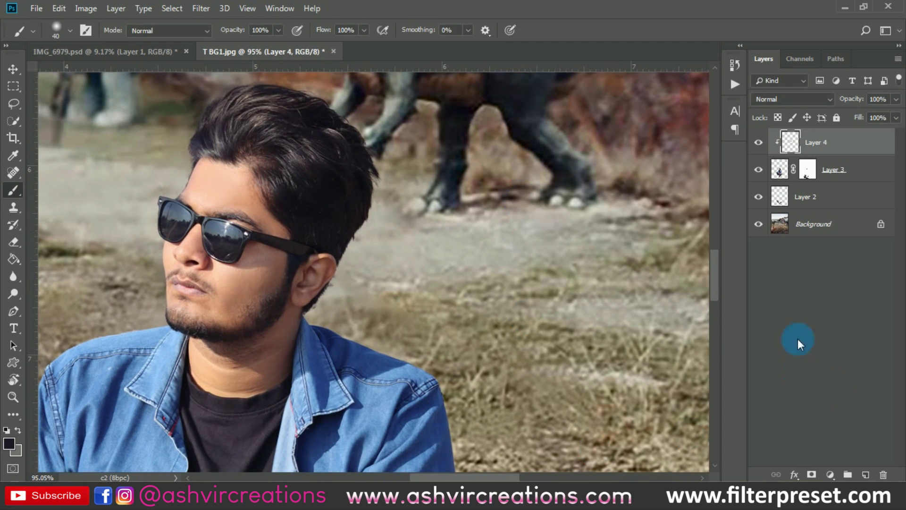
left_click(873, 475)
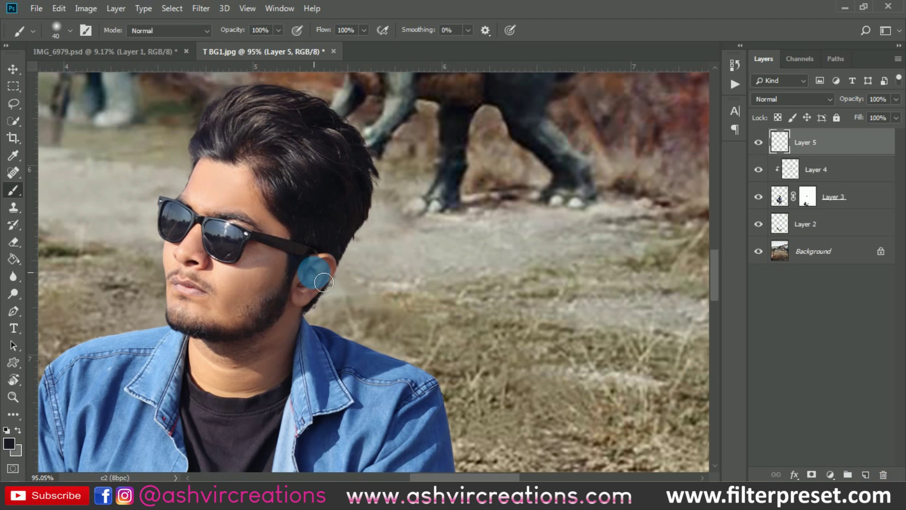
key("m")
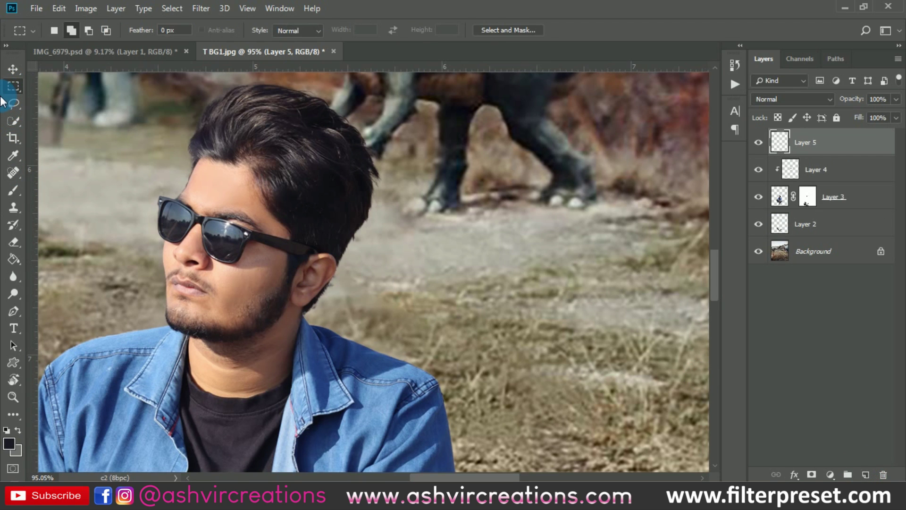
left_click_drag(130, 98, 383, 432)
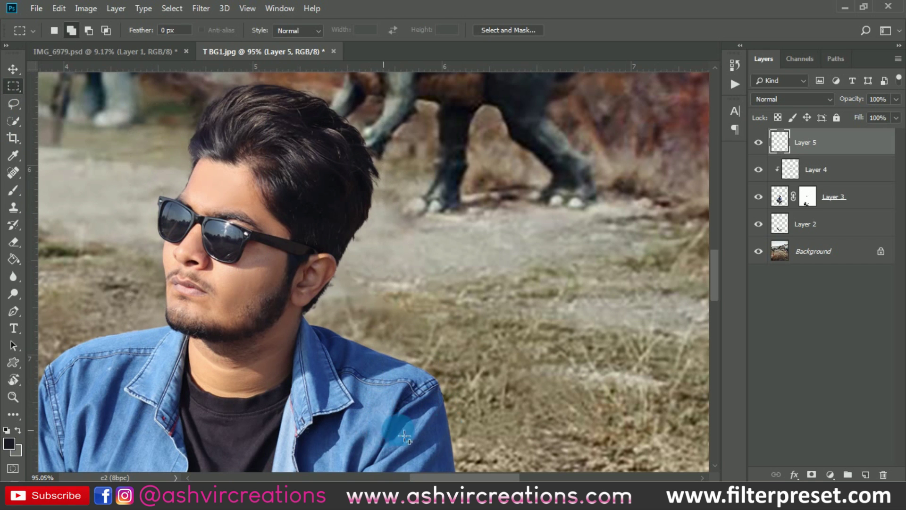
Fill the selection with 50% Gray and set Layer 5's blend mode to Overlay.
right_click(207, 221)
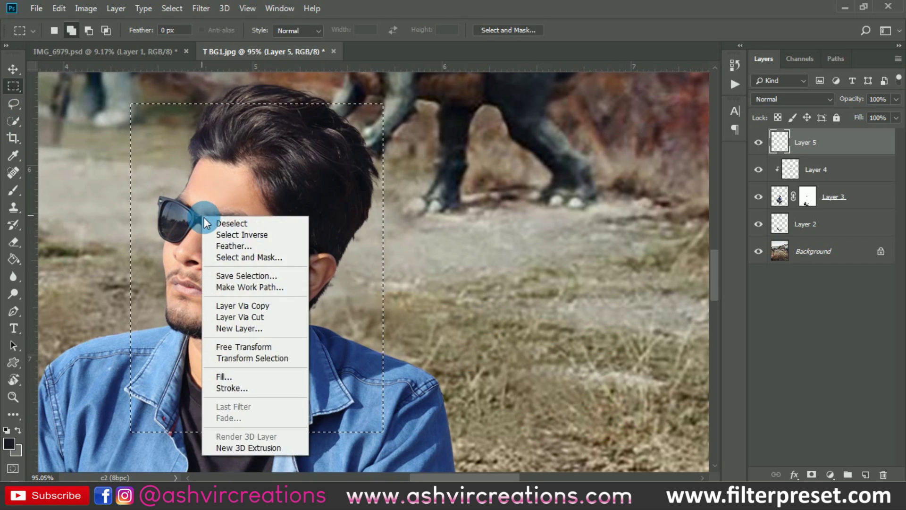
left_click(236, 375)
left_click(698, 117)
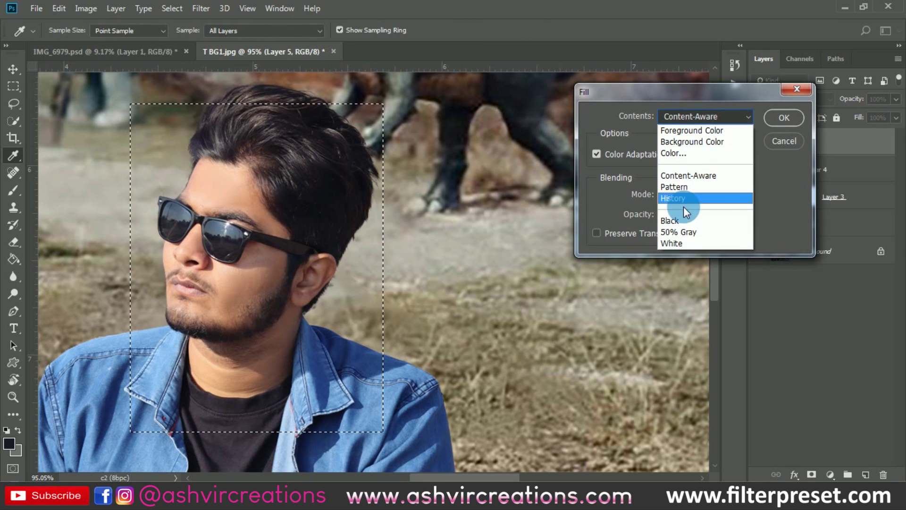
left_click(685, 232)
left_click(786, 118)
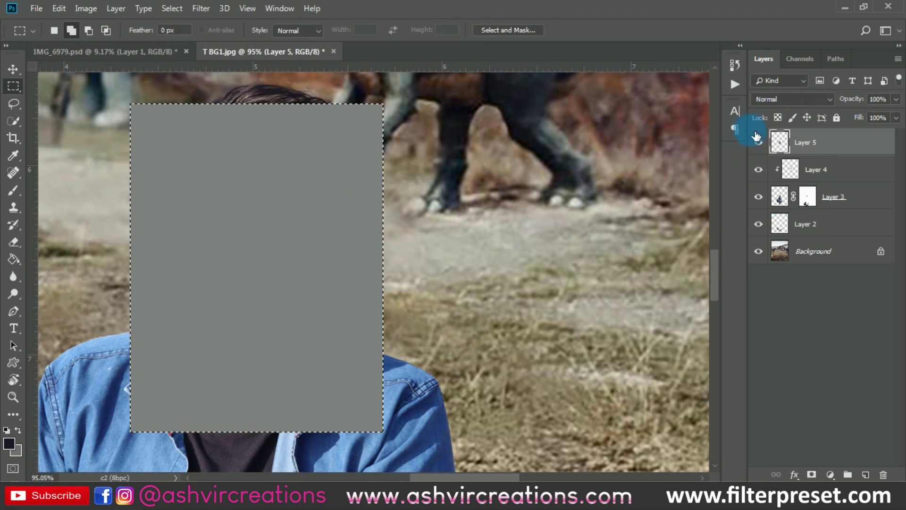
left_click(765, 99)
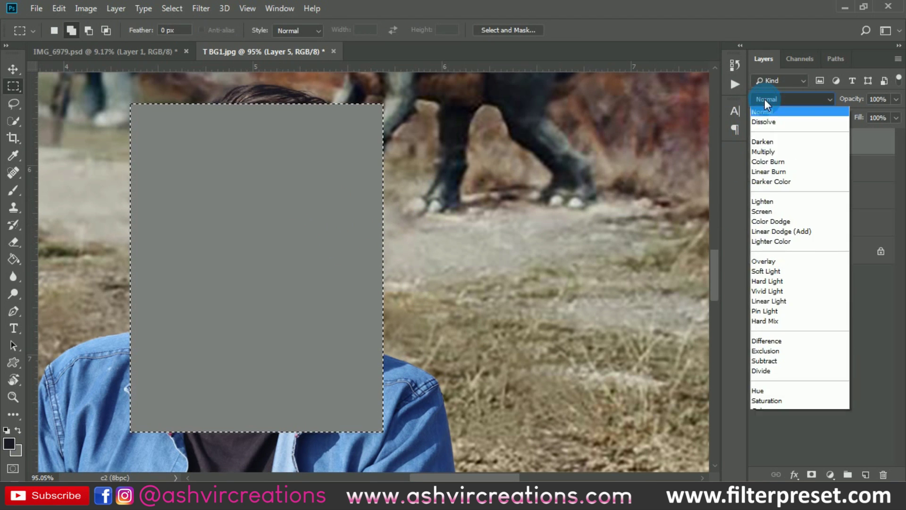
left_click(761, 260)
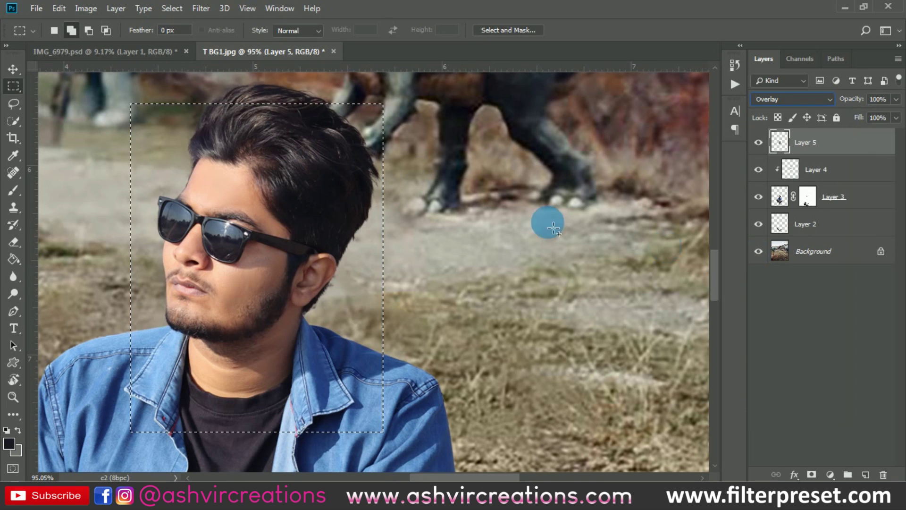
Switch to the Dodge tool, clear the selection and reduce the brush to 150 px for the face.
left_click(15, 302)
left_click(96, 291)
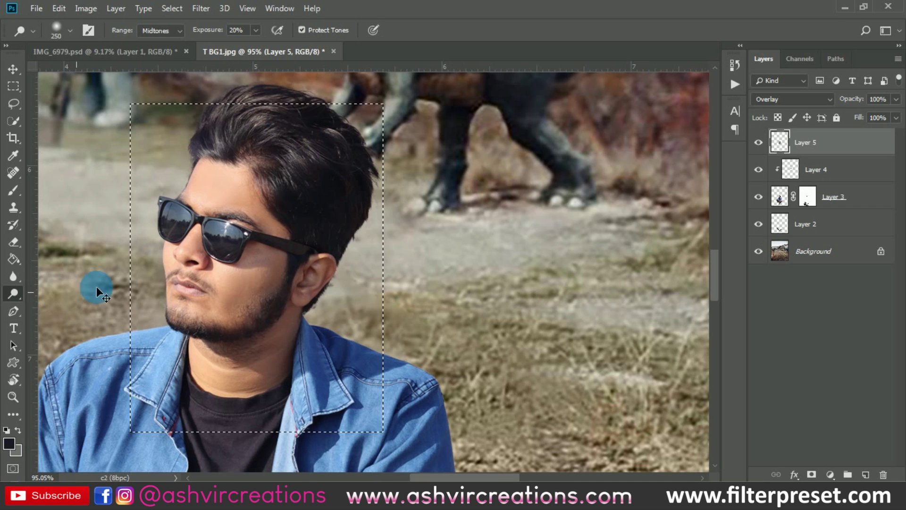
key("ctrl+d")
scroll(228, 269, "up", 4)
key("bracketleft")
key("bracketleft")
key("bracketleft")
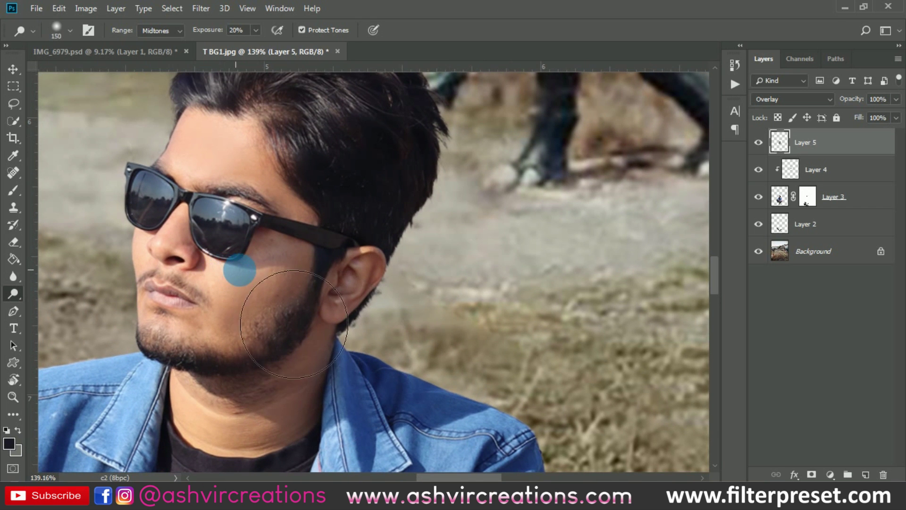
Lighten the man's cheek below the sunglasses with the Dodge tool at 45 to 50 px.
scroll(240, 269, "up", 4)
key("bracketleft")
key("bracketleft")
key("bracketleft")
key("bracketleft")
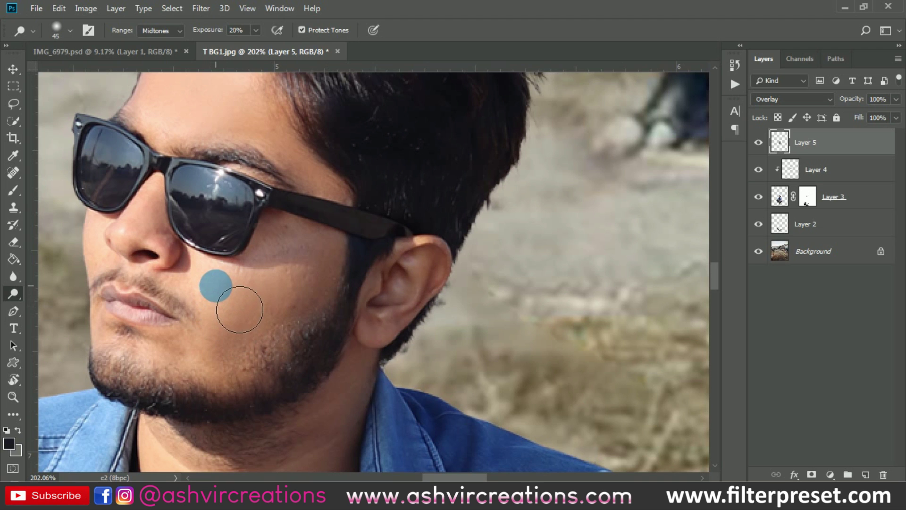
mouse_move(239, 309)
left_mouse_down()
mouse_move(369, 286)
mouse_move(218, 314)
mouse_move(227, 312)
mouse_move(219, 344)
mouse_move(231, 317)
mouse_move(317, 302)
left_mouse_up()
key("bracketright")
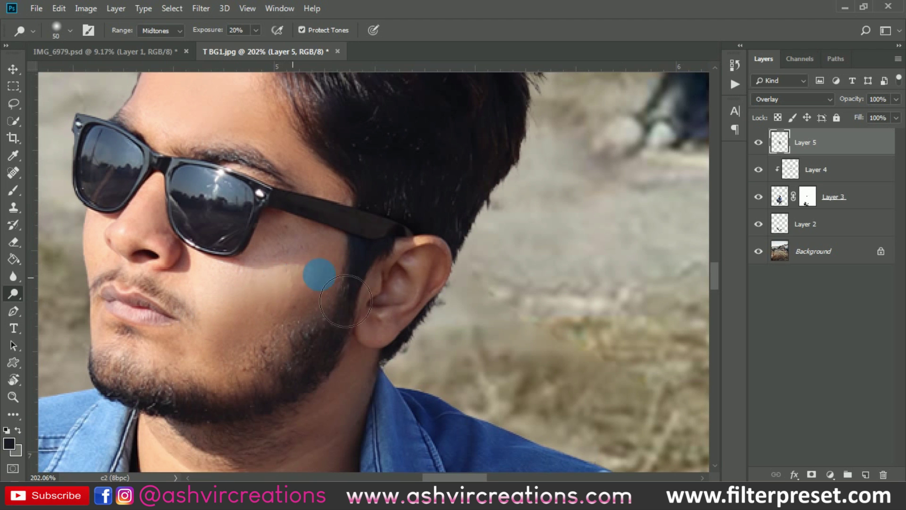
scroll(339, 271, "down", 4)
scroll(257, 290, "up", 4)
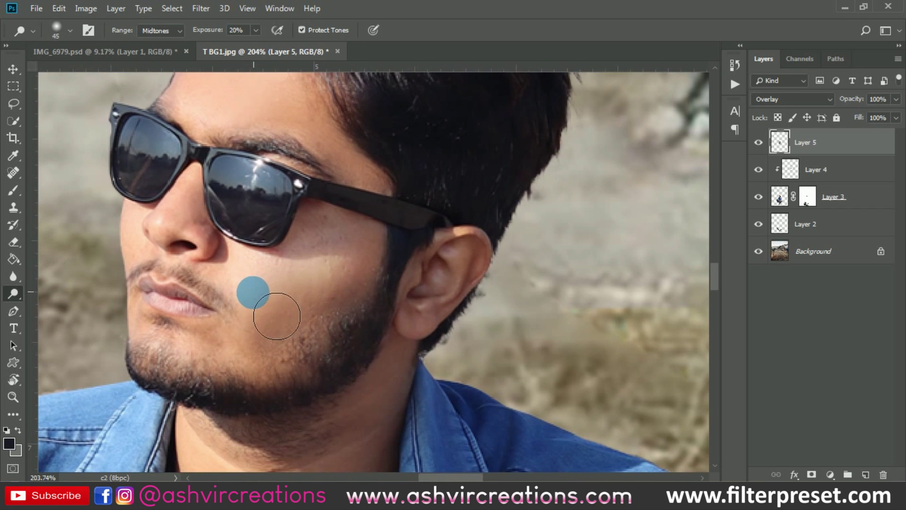
mouse_move(264, 317)
left_mouse_down()
mouse_move(408, 281)
mouse_move(355, 290)
mouse_move(422, 259)
left_mouse_up()
Lighten the man's forehead up to the hairline with the Dodge tool at about 70 px.
scroll(421, 259, "down", 4)
key("bracketright")
key("bracketright")
scroll(303, 137, "up", 3)
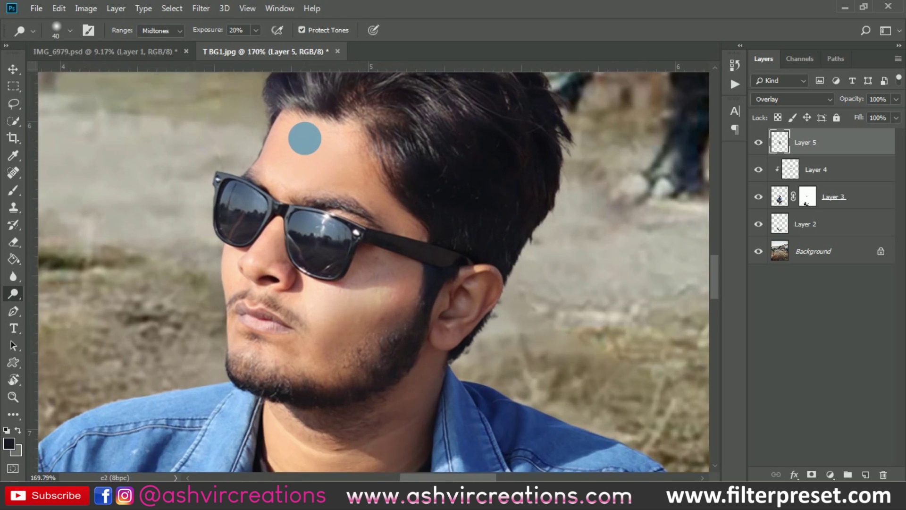
key("bracketright")
key("bracketright")
key("bracketright")
mouse_move(302, 137)
left_mouse_down()
mouse_move(334, 147)
mouse_move(279, 149)
mouse_move(285, 157)
mouse_move(338, 151)
mouse_move(261, 143)
left_mouse_up()
scroll(261, 142, "up", 3)
key("bracketleft")
mouse_move(283, 261)
left_mouse_down()
mouse_move(340, 188)
mouse_move(388, 177)
left_mouse_up()
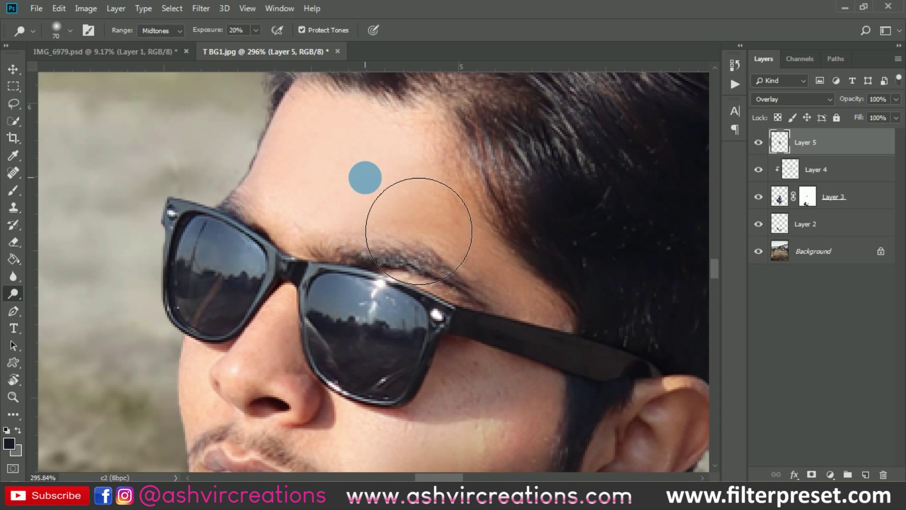
Reduce the Dodge brush to about 15 px and lighten the bridge of the man's nose.
scroll(365, 181, "down", 4)
scroll(294, 312, "up", 5)
key("bracketleft")
key("bracketleft")
key("bracketleft")
key("bracketleft")
key("bracketleft")
key("bracketleft")
key("bracketleft")
key("bracketleft")
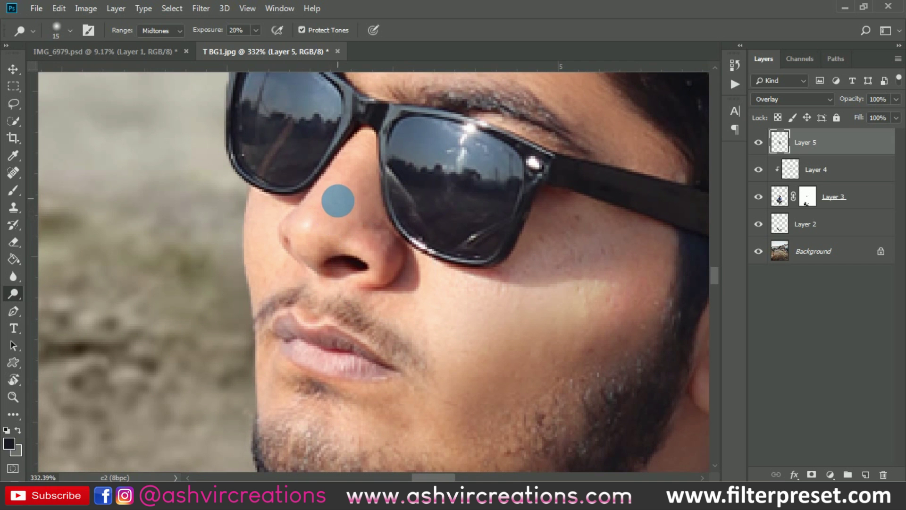
key("bracketleft")
mouse_move(385, 161)
left_mouse_down()
mouse_move(324, 237)
mouse_move(401, 144)
mouse_move(329, 237)
mouse_move(394, 139)
left_mouse_up()
scroll(377, 170, "down", 4)
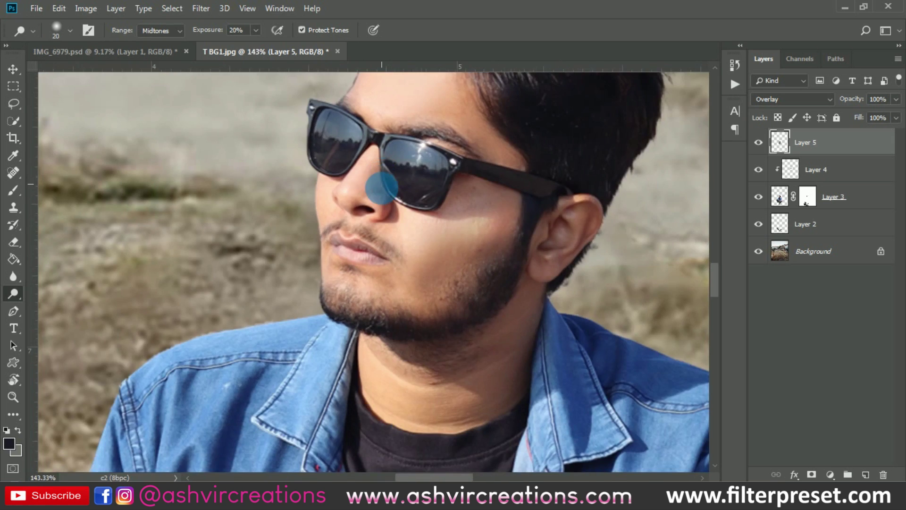
Switch to the Burn tool, reduce the brush to between 90 and 60 px and darken the man's beard below the ear.
left_click(9, 295)
left_click(61, 305)
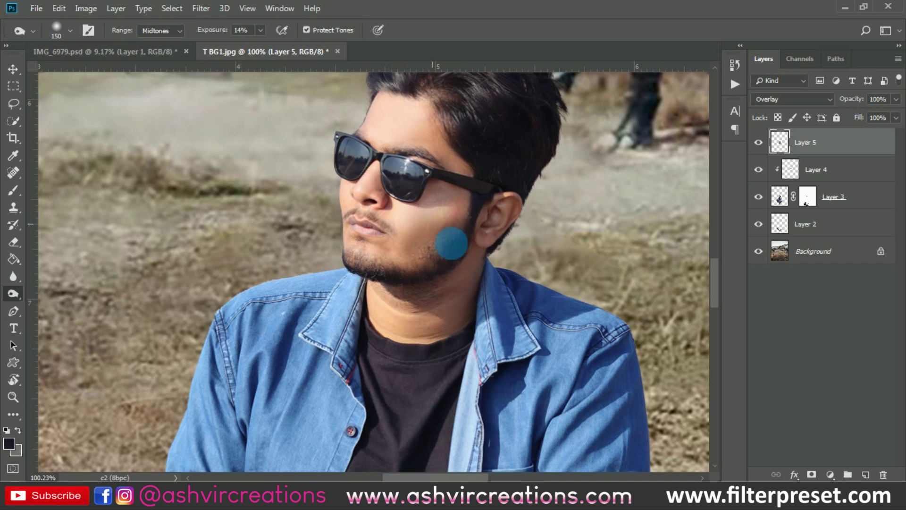
scroll(461, 251, "up", 2)
key("bracketleft")
key("bracketleft")
key("bracketleft")
key("bracketleft")
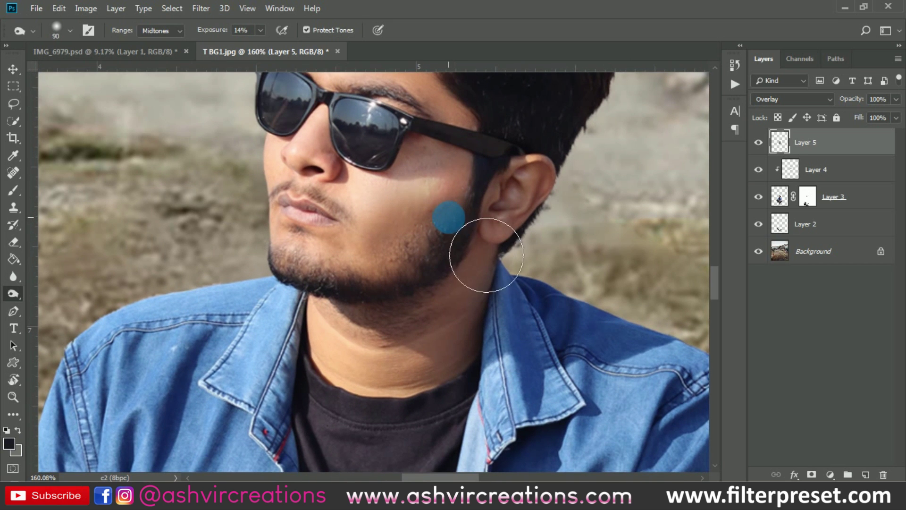
mouse_move(469, 241)
left_mouse_down()
mouse_move(407, 252)
mouse_move(380, 294)
mouse_move(421, 277)
left_mouse_up()
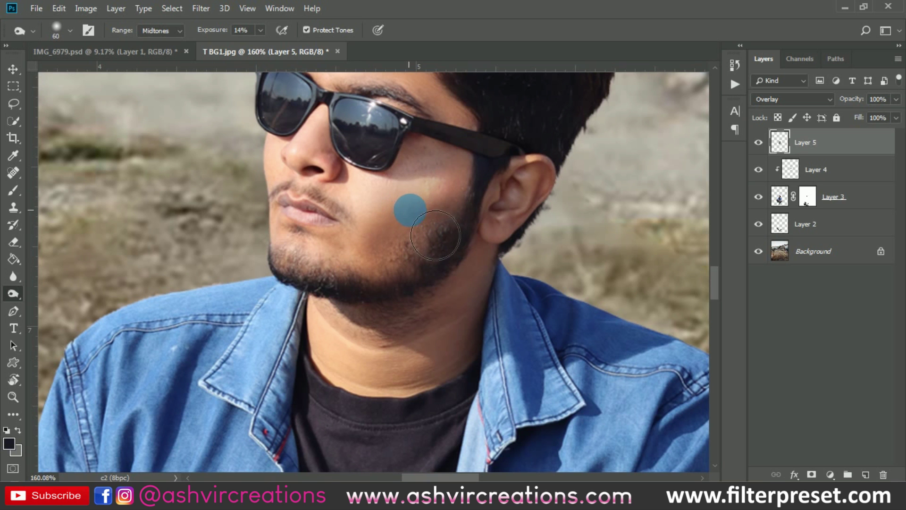
Reduce the Burn brush to 50 px and darken the lower cheek and the beard along the jawline.
scroll(409, 226, "up", 3)
key("bracketleft")
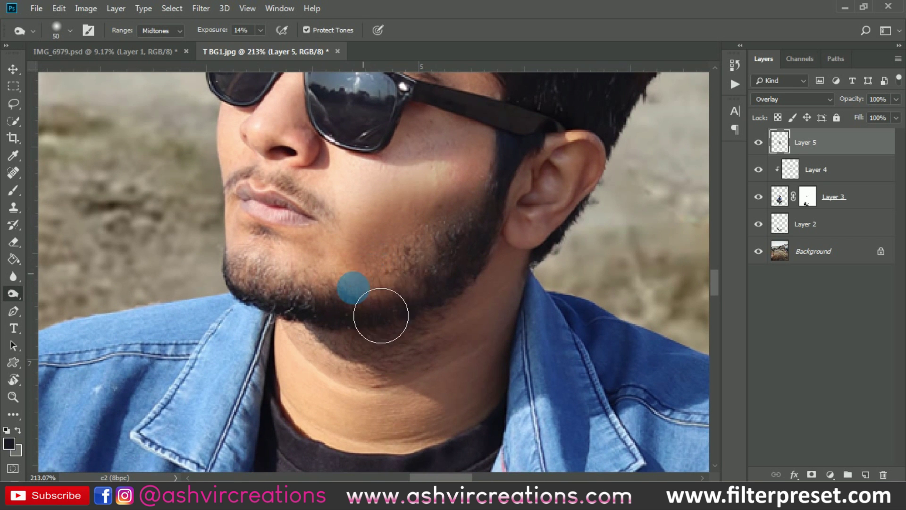
scroll(431, 292, "down", 5)
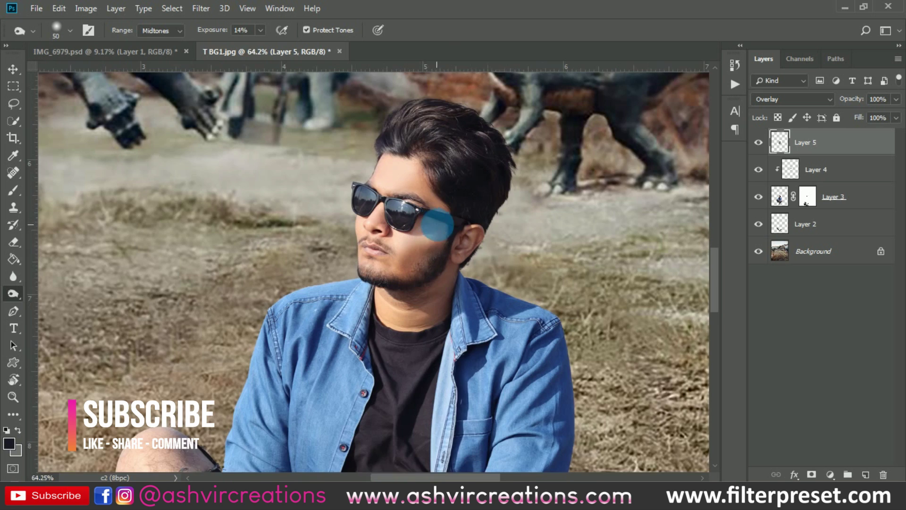
scroll(437, 225, "down", 2)
scroll(420, 196, "up", 4)
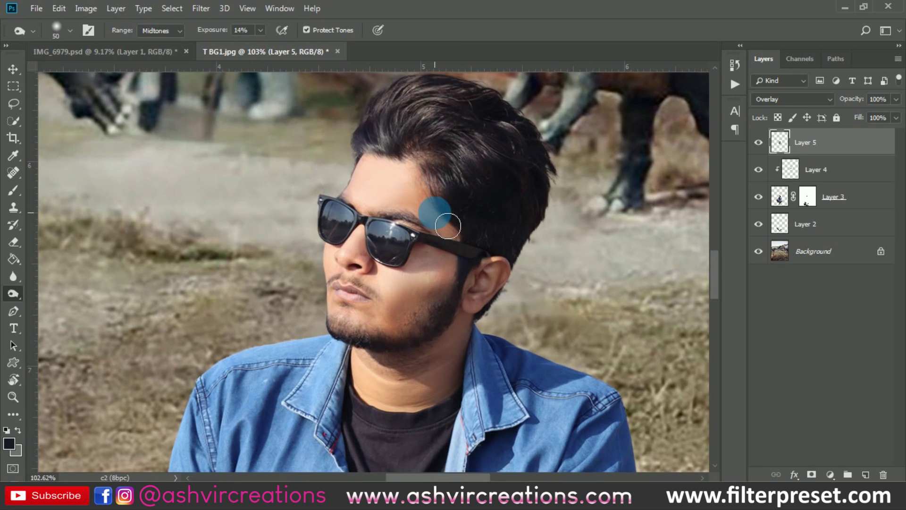
scroll(432, 312, "up", 3)
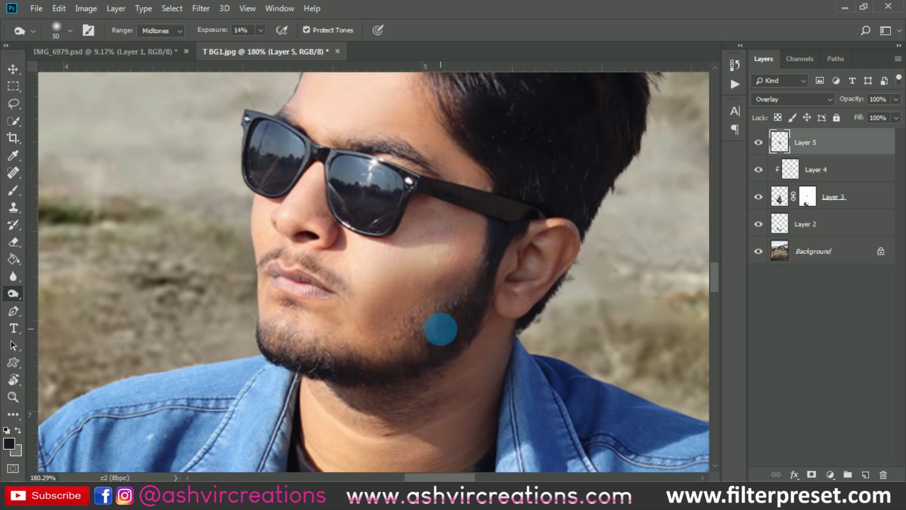
scroll(429, 328, "up", 1)
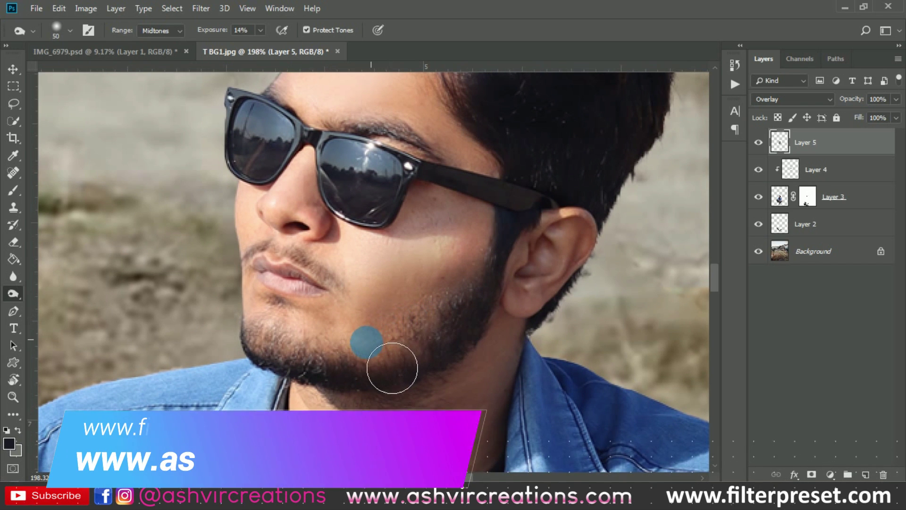
mouse_move(392, 368)
left_mouse_down()
mouse_move(447, 359)
mouse_move(489, 311)
mouse_move(477, 302)
mouse_move(506, 294)
mouse_move(450, 372)
left_mouse_up()
mouse_move(437, 317)
left_mouse_down()
mouse_move(405, 313)
mouse_move(351, 388)
mouse_move(394, 382)
mouse_move(458, 339)
mouse_move(394, 383)
mouse_move(432, 357)
mouse_move(378, 368)
left_mouse_up()
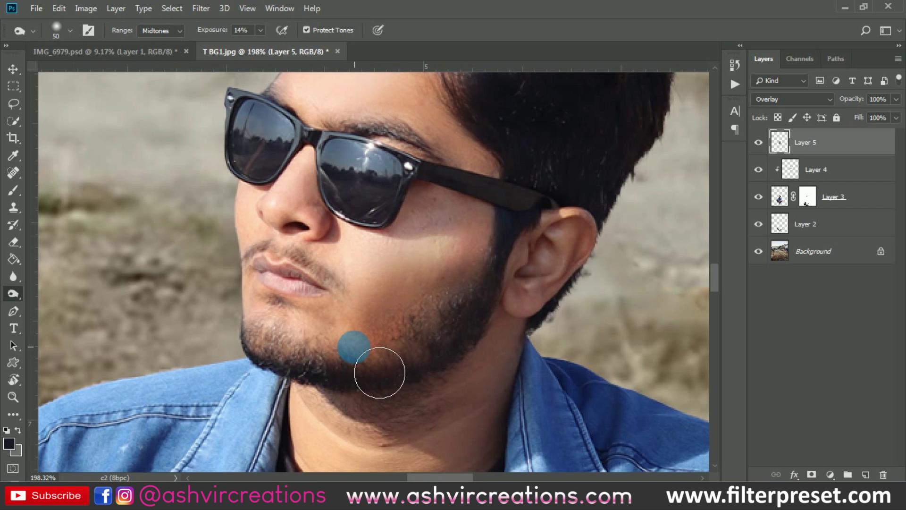
Darken the side of the man's forehead near the hairline with the Burn tool at 50 px.
scroll(388, 359, "down", 6)
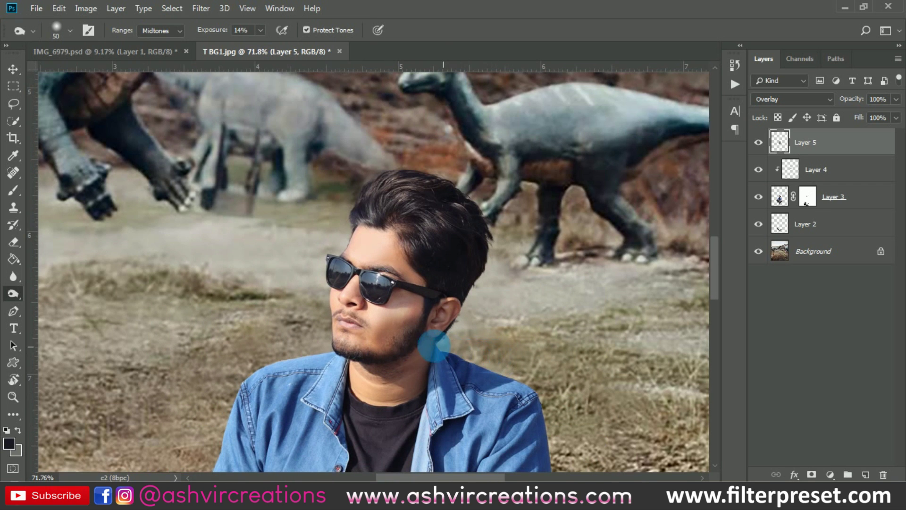
scroll(428, 347, "up", 4)
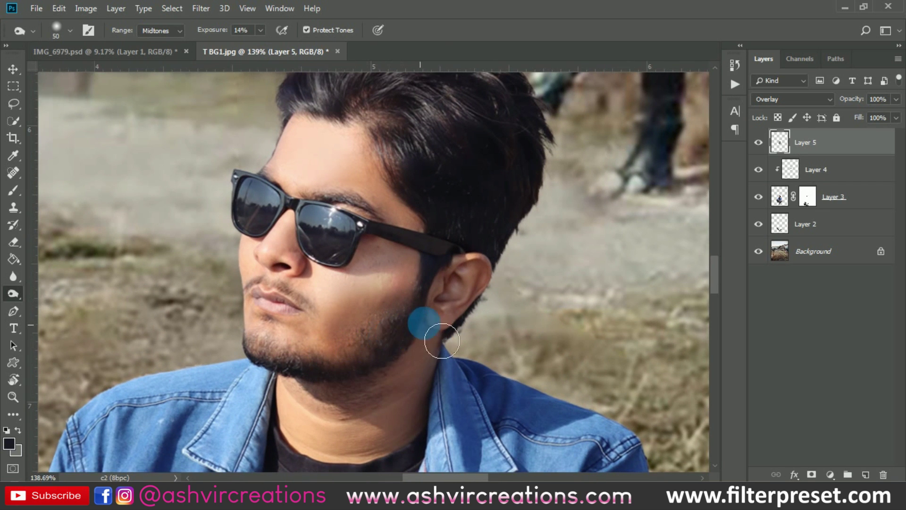
scroll(431, 323, "down", 3)
scroll(425, 324, "up", 4)
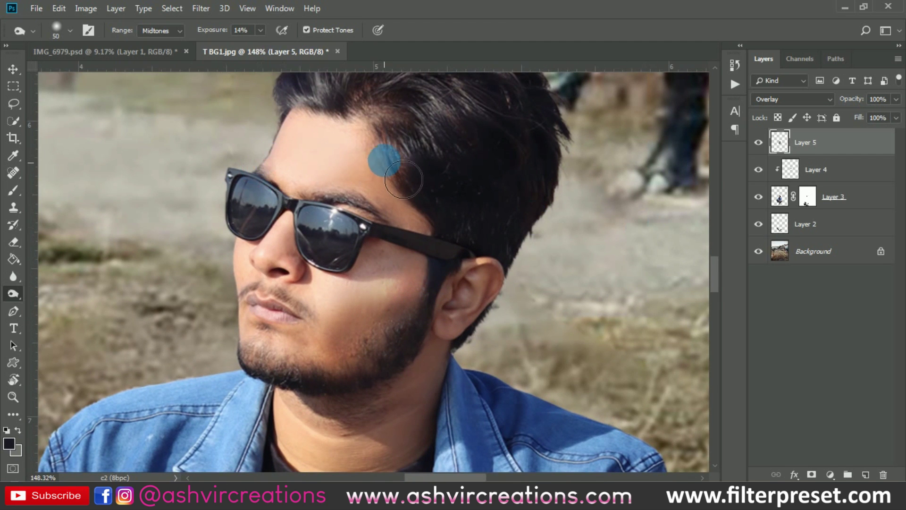
mouse_move(349, 196)
left_mouse_down()
mouse_move(380, 159)
mouse_move(361, 192)
mouse_move(406, 214)
mouse_move(348, 180)
left_mouse_up()
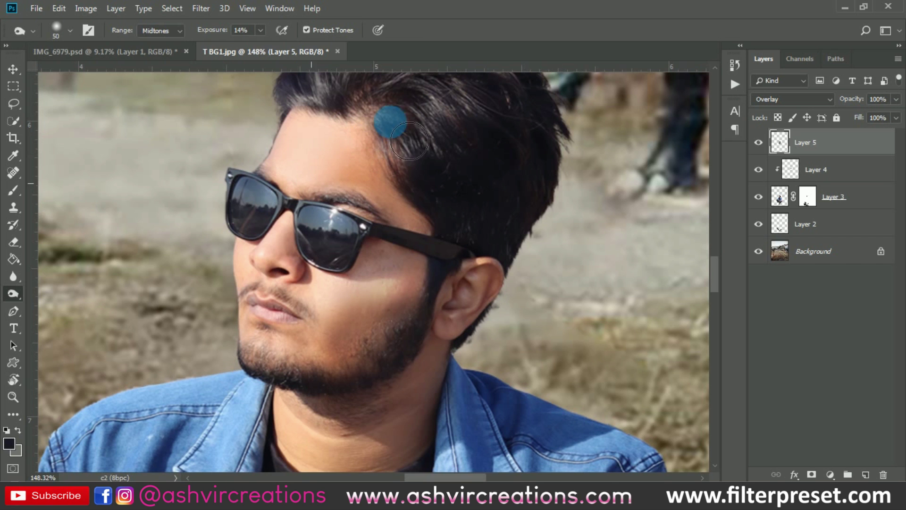
Switch to the Dodge tool and lighten the man's forehead towards the hairline with a 70 px brush.
right_click(14, 296)
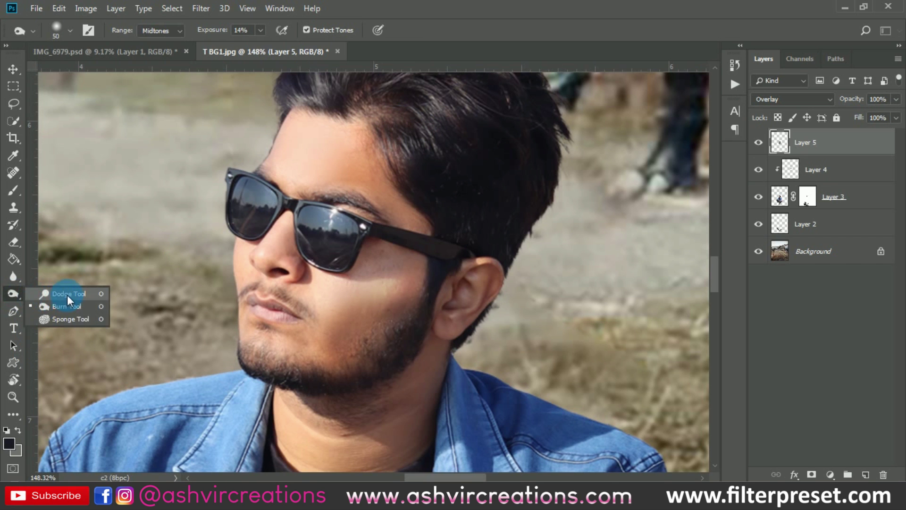
left_click(62, 293)
scroll(312, 156, "up", 1)
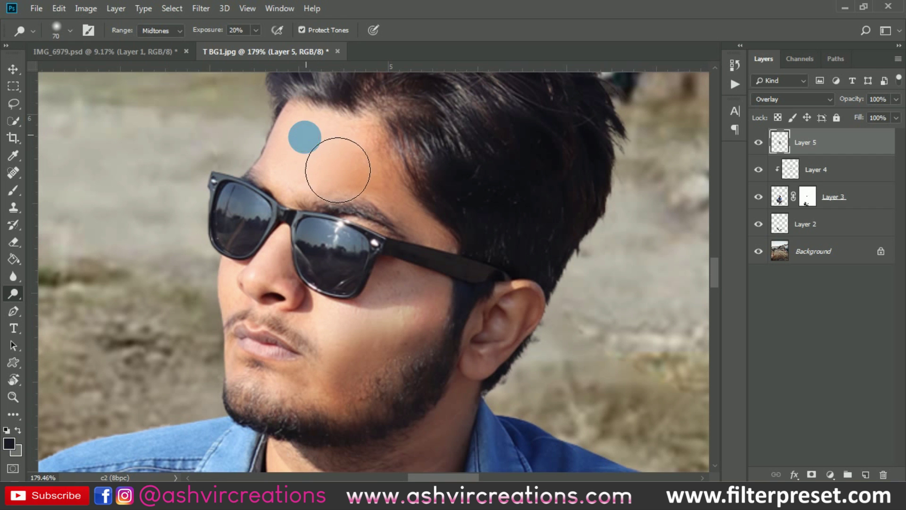
mouse_move(338, 169)
left_mouse_down()
mouse_move(348, 192)
mouse_move(377, 171)
mouse_move(387, 175)
mouse_move(361, 206)
mouse_move(333, 206)
mouse_move(383, 161)
left_mouse_up()
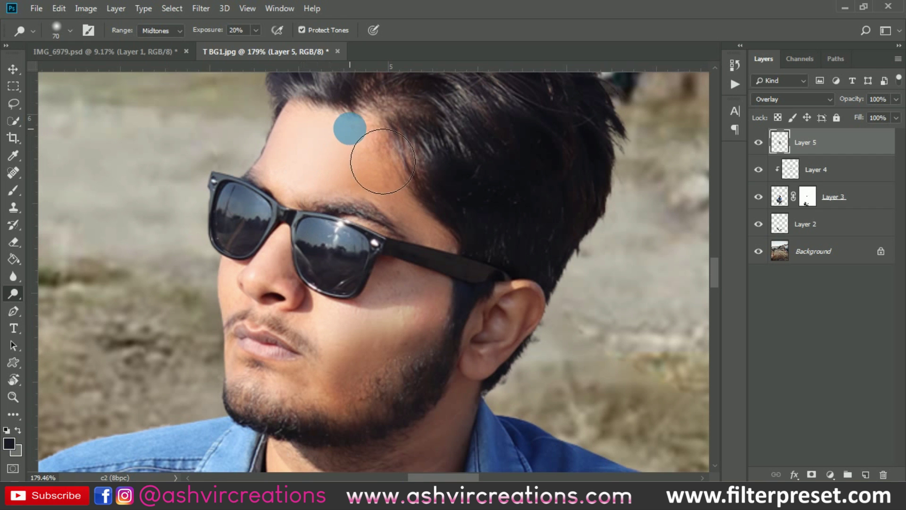
scroll(383, 162, "down", 5)
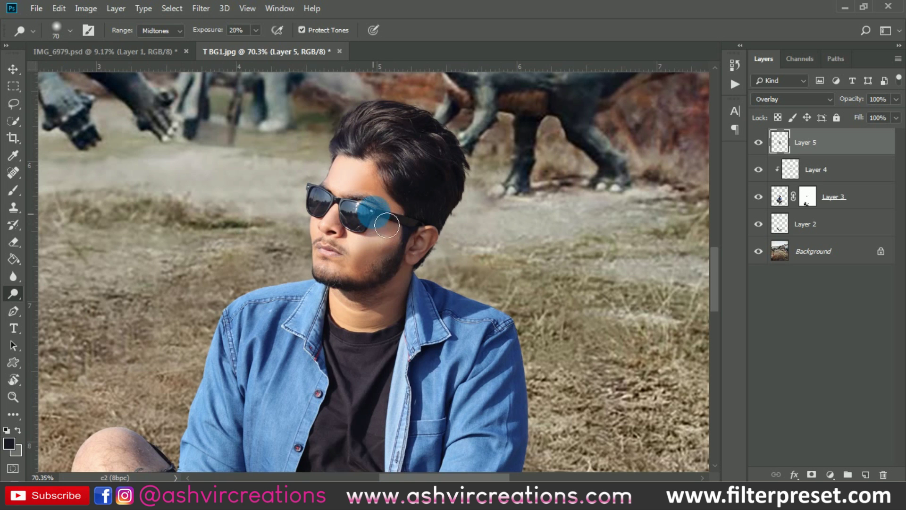
scroll(387, 226, "down", 1)
scroll(399, 217, "up", 5)
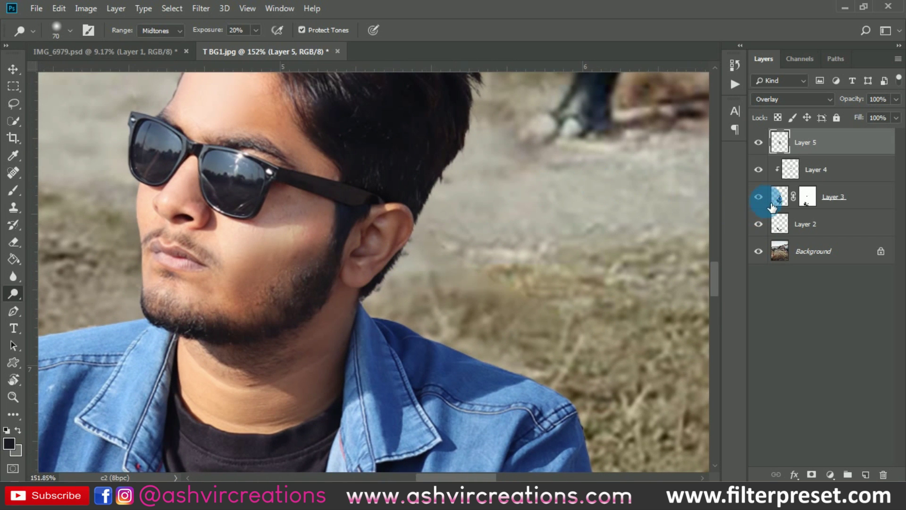
Retouch the cheek and beard on the man's photo layer, Layer 3, using the Spot Healing Brush at 9 px.
left_click(779, 197)
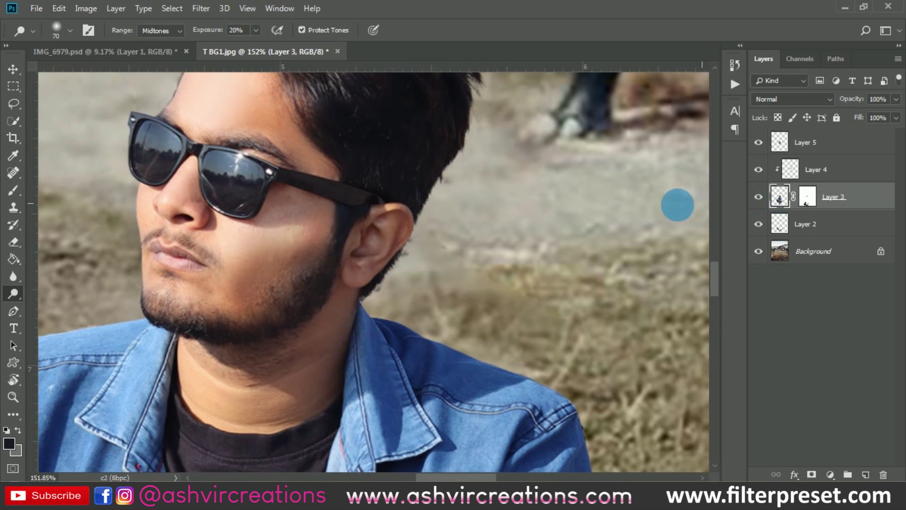
left_click(12, 174)
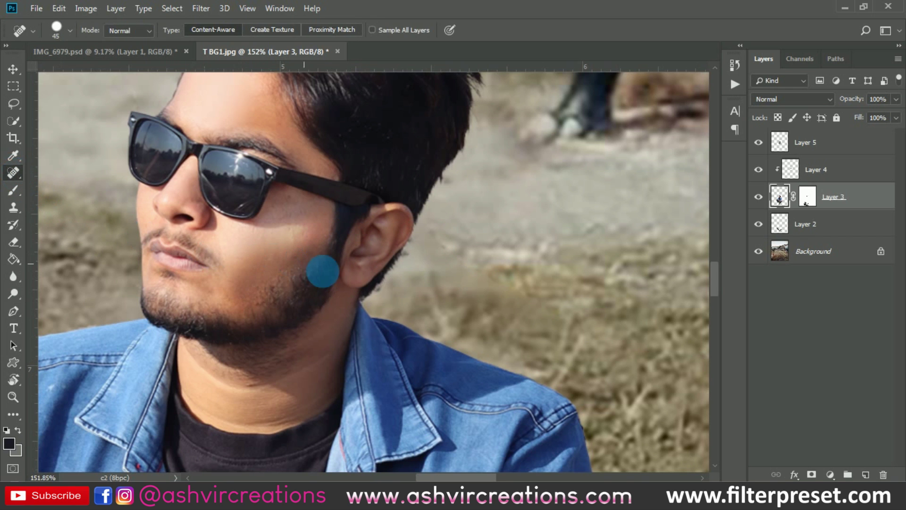
scroll(324, 269, "up", 3)
scroll(290, 248, "up", 3)
key("bracketleft")
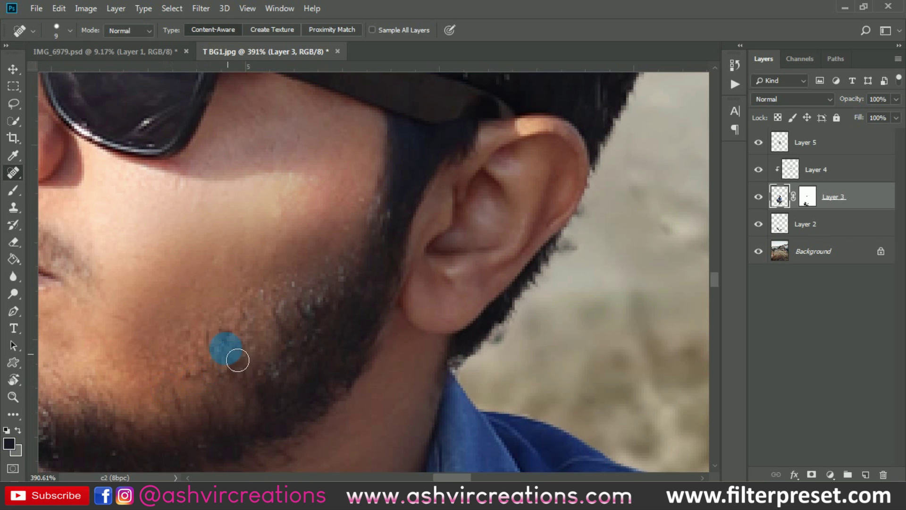
scroll(236, 354, "down", 5)
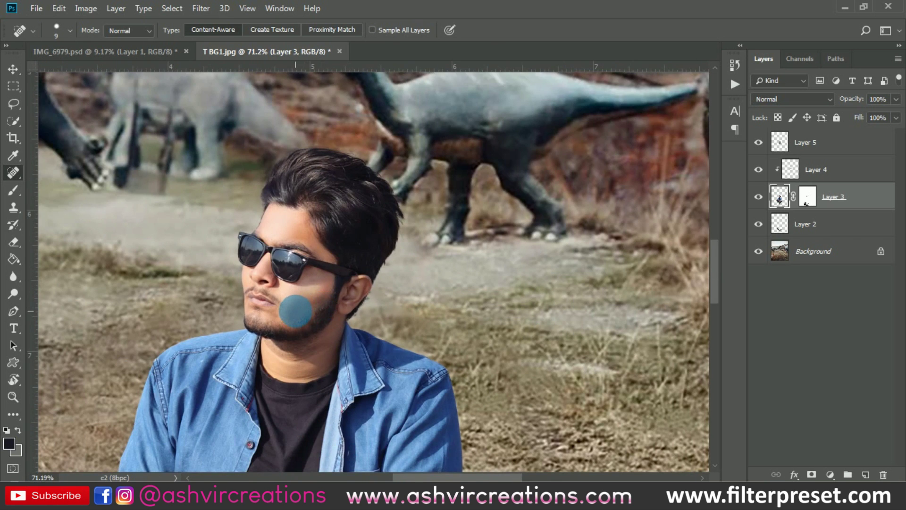
scroll(295, 310, "down", 3)
left_click_drag(312, 335, 390, 303)
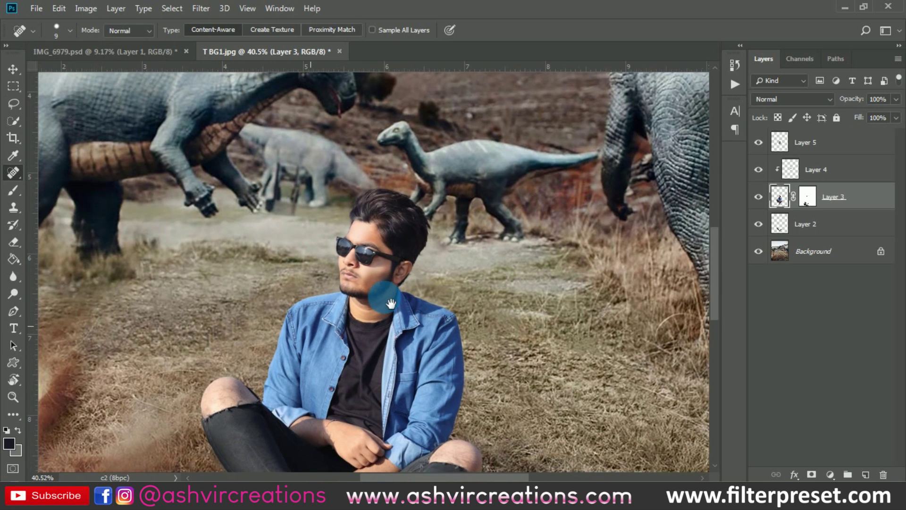
scroll(378, 287, "up", 5)
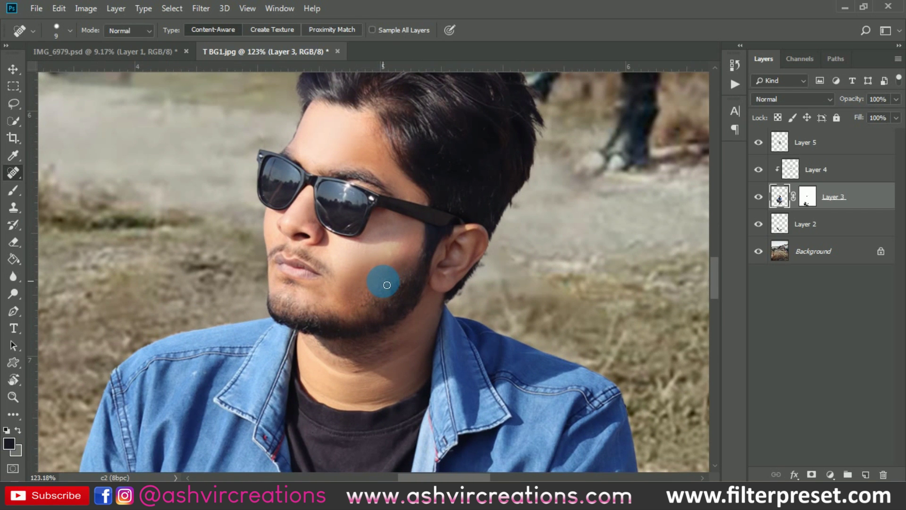
Compare the man's face with the dodge-and-burn Layer 5 hidden and shown, and review the whole composite.
key("v")
scroll(384, 284, "down", 2)
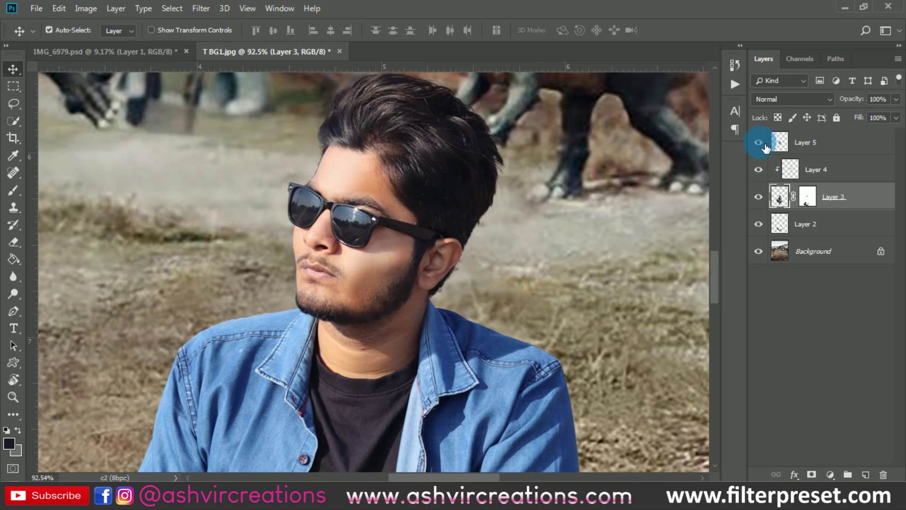
left_click(759, 142)
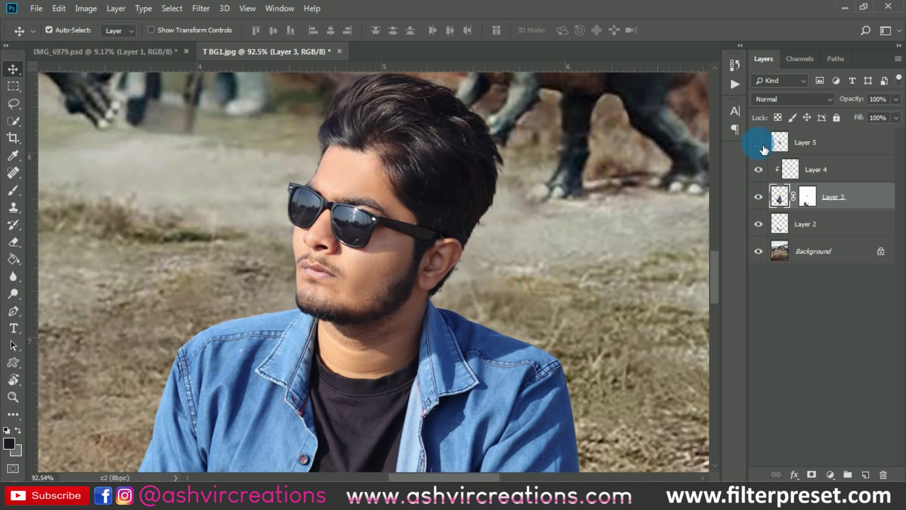
left_click(759, 143)
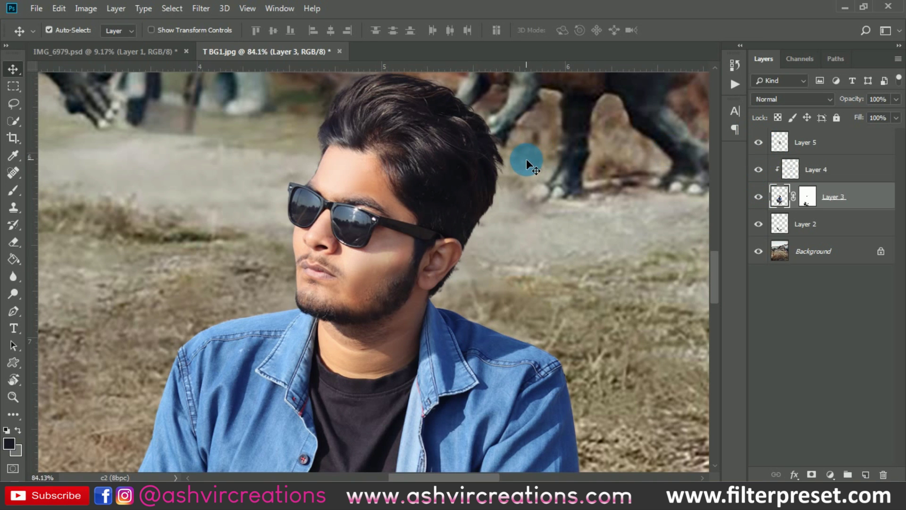
scroll(526, 160, "down", 6)
scroll(537, 158, "down", 4)
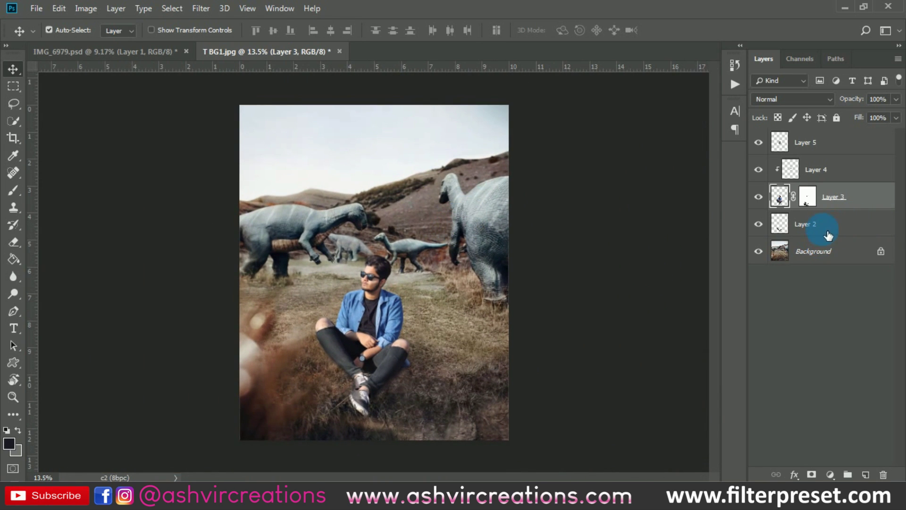
Select the hills behind the dinosaurs on the Background layer with the Quick Selection tool.
left_click(848, 148)
scroll(522, 307, "up", 4)
left_click(825, 252)
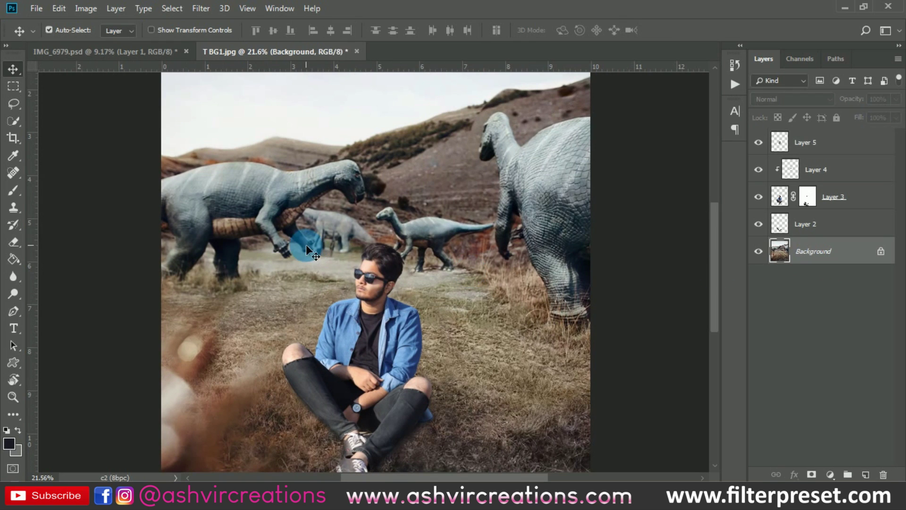
left_click_drag(409, 335, 409, 361)
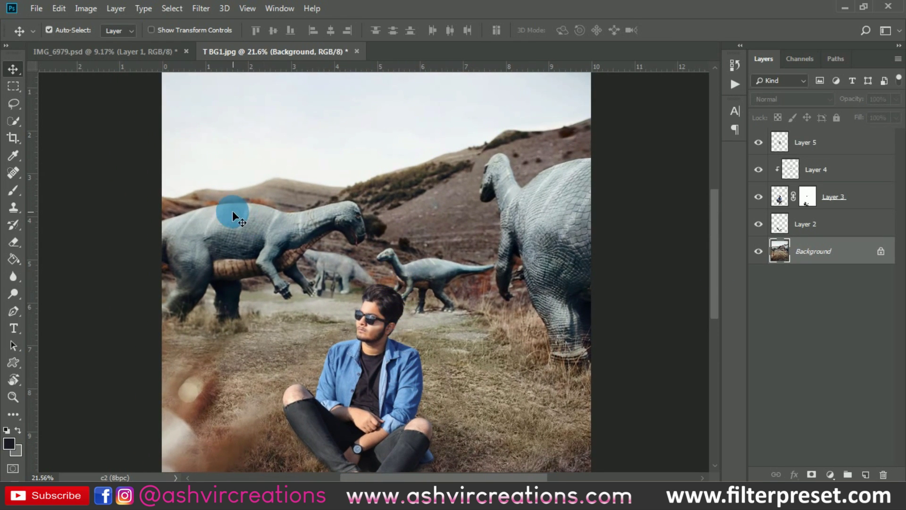
left_click(13, 121)
mouse_move(411, 214)
left_mouse_down()
mouse_move(422, 228)
mouse_move(435, 227)
mouse_move(437, 207)
mouse_move(411, 198)
mouse_move(519, 181)
mouse_move(521, 159)
mouse_move(533, 160)
mouse_move(460, 187)
mouse_move(280, 209)
mouse_move(315, 211)
left_mouse_up()
Copy the selected hills to a new layer and place it at the top of the layer stack.
right_click(305, 197)
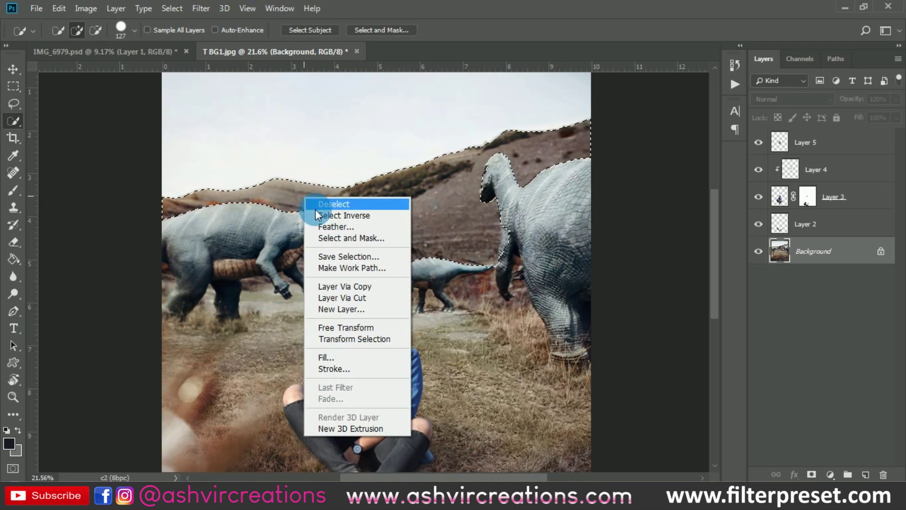
left_click(353, 286)
left_click_drag(815, 251, 817, 146)
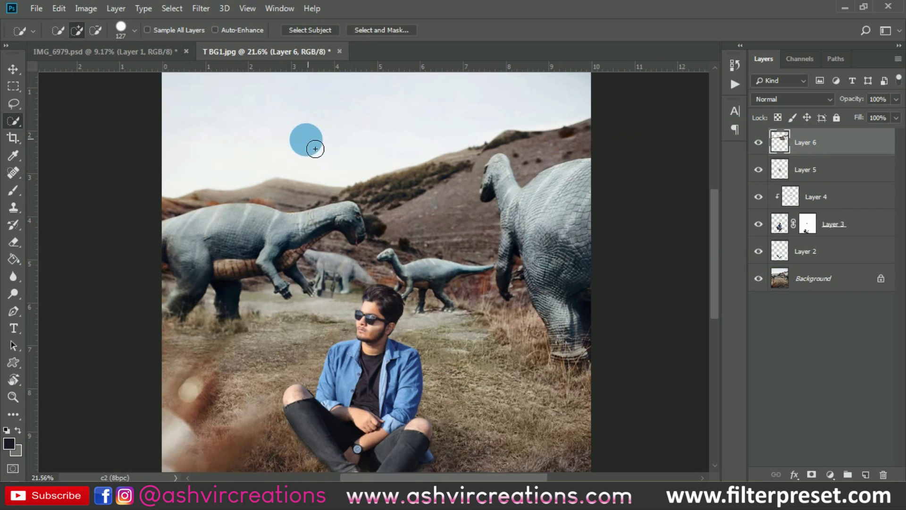
Move the copied hills on Layer 6 down over the man and apply a Gaussian Blur with a 16.6-pixel radius.
left_click(14, 69)
left_click_drag(261, 198, 306, 291)
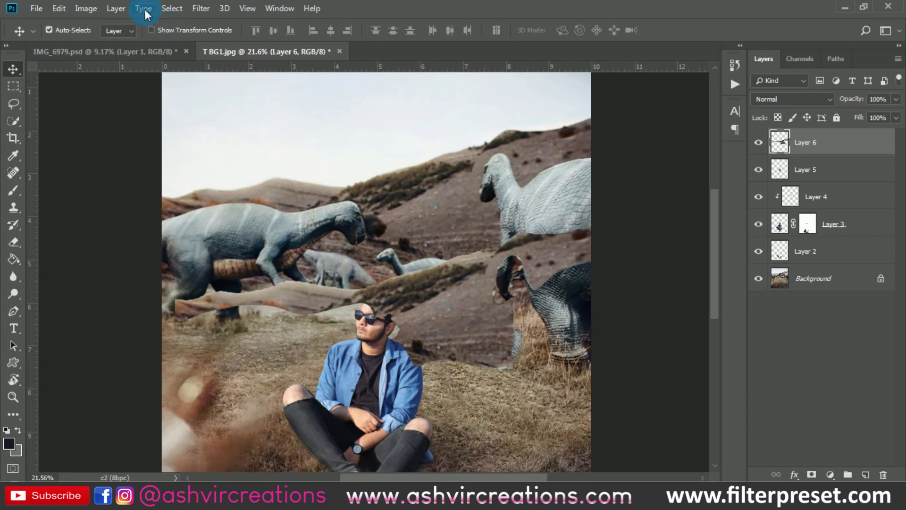
left_click(201, 9)
mouse_move(236, 158)
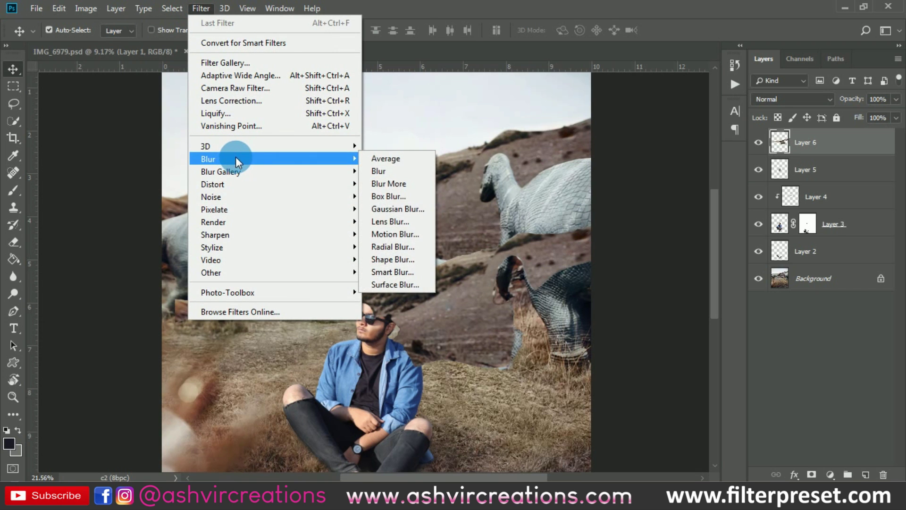
left_click(414, 209)
left_click(681, 316)
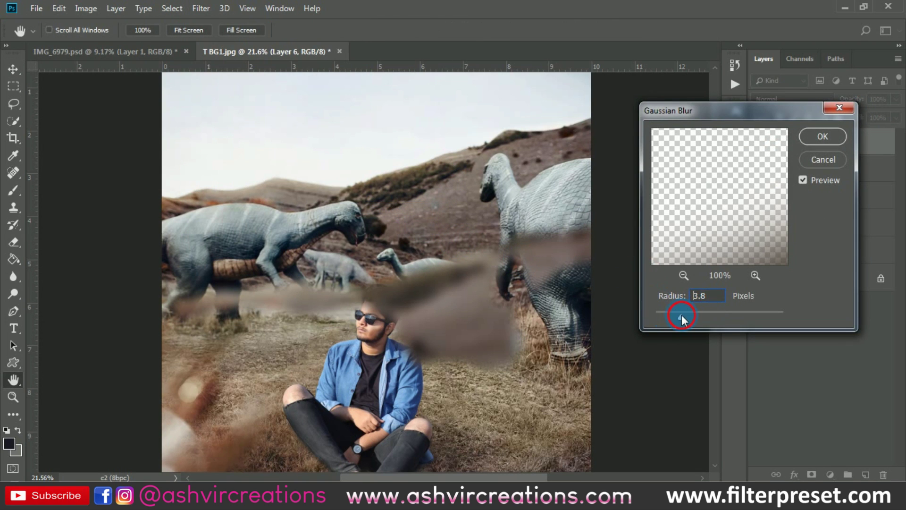
left_click_drag(681, 316, 710, 313)
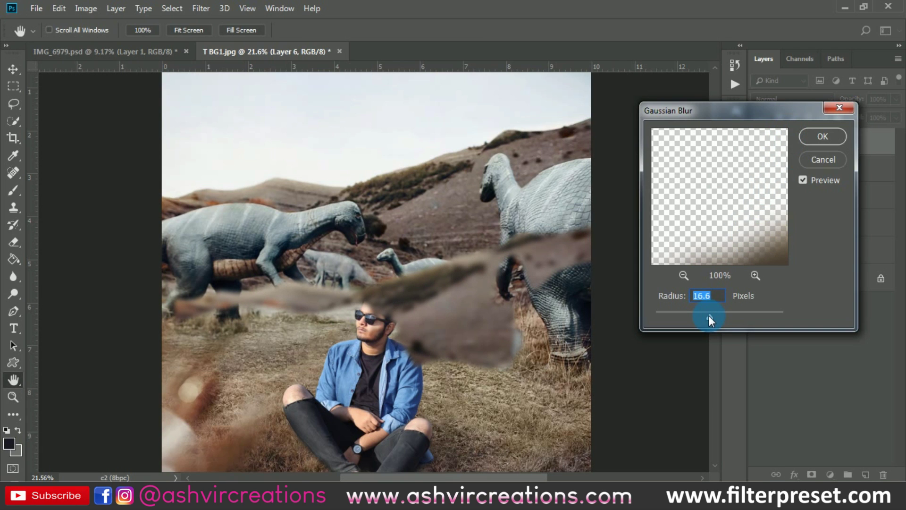
left_click(823, 138)
Move the blurred hills down into the foreground and rotate them about 43 degrees with Free Transform.
key("v")
key("ctrl+0")
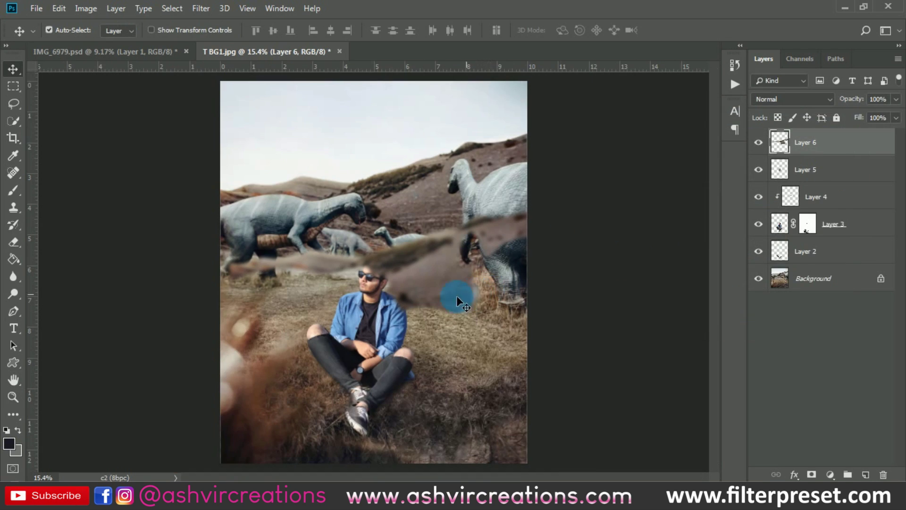
mouse_move(457, 300)
left_mouse_down()
mouse_move(423, 406)
mouse_move(429, 415)
mouse_move(365, 423)
mouse_move(516, 467)
left_mouse_up()
key("ctrl+t")
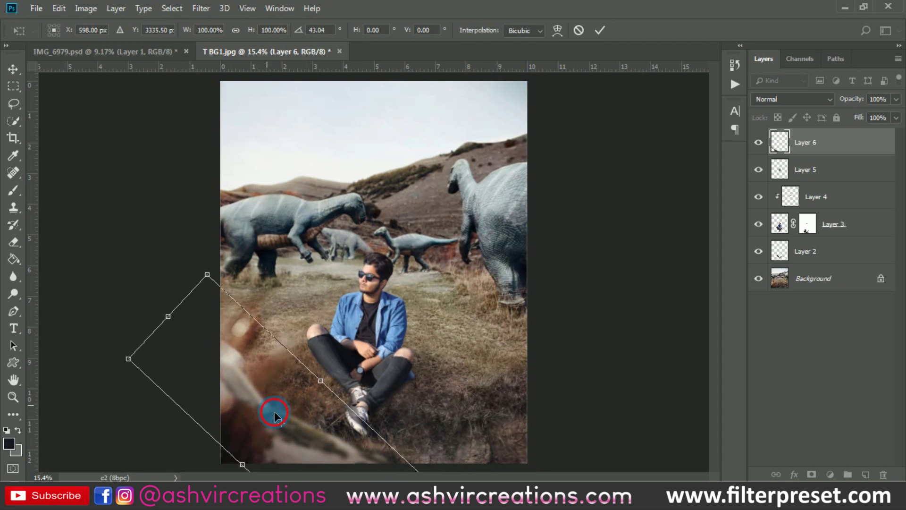
left_click_drag(274, 414, 377, 422)
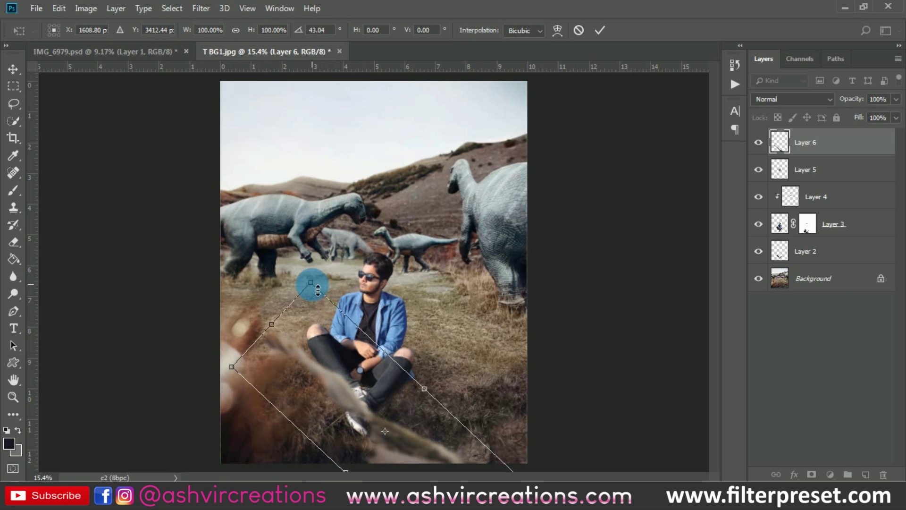
Enlarge the blurred hills to about 279% and place them as a diagonal streak across the picture's lower-left corner.
left_click_drag(312, 284, 41, 89)
mouse_move(287, 348)
left_mouse_down()
mouse_move(386, 509)
mouse_move(429, 501)
left_mouse_up()
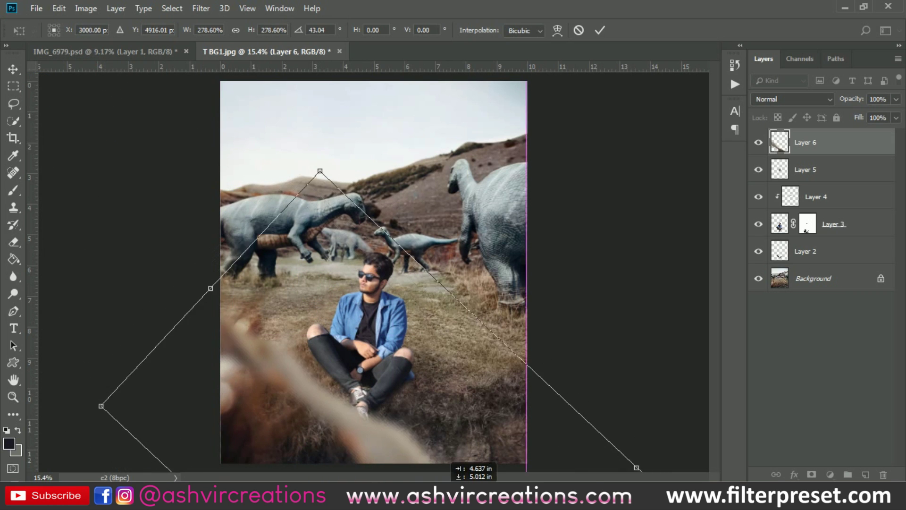
mouse_move(314, 420)
left_mouse_down()
mouse_move(360, 421)
mouse_move(360, 461)
mouse_move(392, 472)
left_mouse_up()
scroll(340, 391, "up", 3)
left_click_drag(412, 442, 379, 235)
mouse_move(383, 321)
left_mouse_down()
mouse_move(277, 418)
mouse_move(313, 298)
mouse_move(385, 315)
mouse_move(421, 348)
mouse_move(390, 378)
mouse_move(354, 302)
mouse_move(333, 292)
mouse_move(324, 256)
mouse_move(304, 262)
mouse_move(314, 254)
left_mouse_up()
key("Return")
scroll(323, 281, "down", 6)
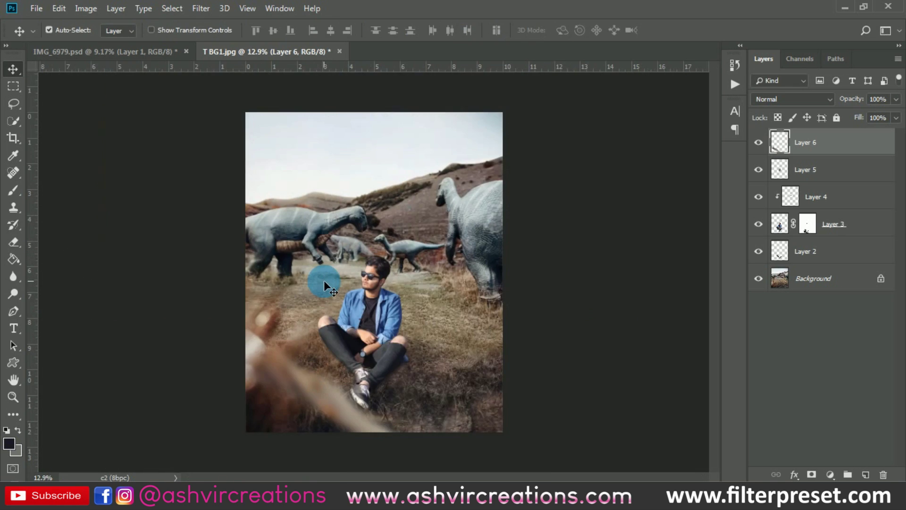
Erase the end of the blurred streak near the man's shoes on Layer 6, using a Soft Round eraser at 1100 px.
scroll(347, 313, "up", 3)
scroll(374, 397, "up", 3)
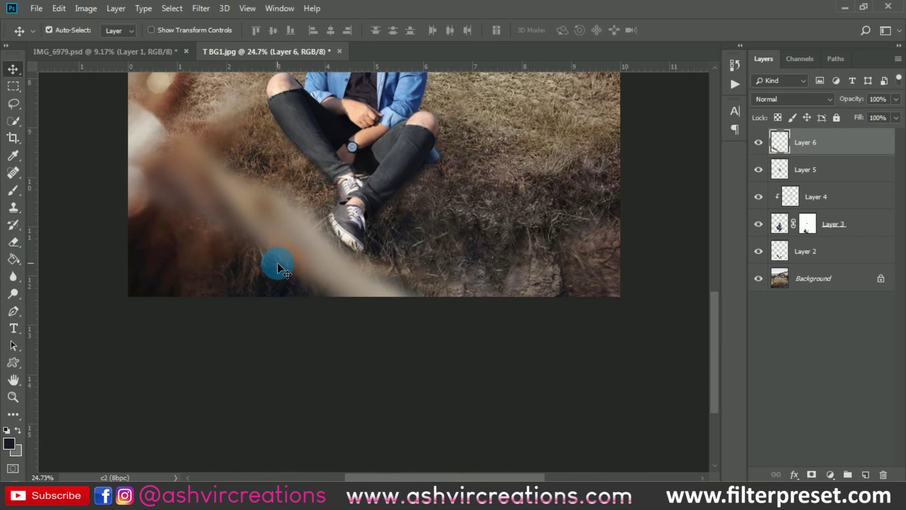
left_click(14, 242)
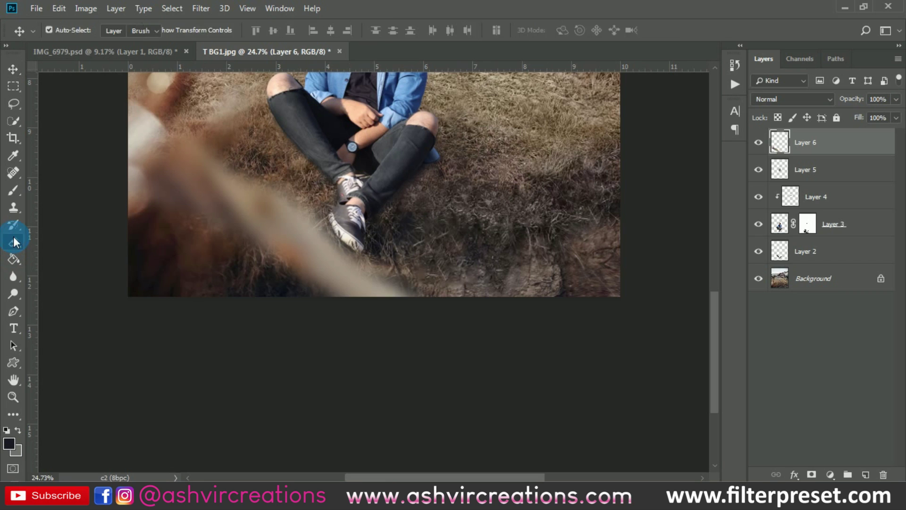
right_click(263, 269)
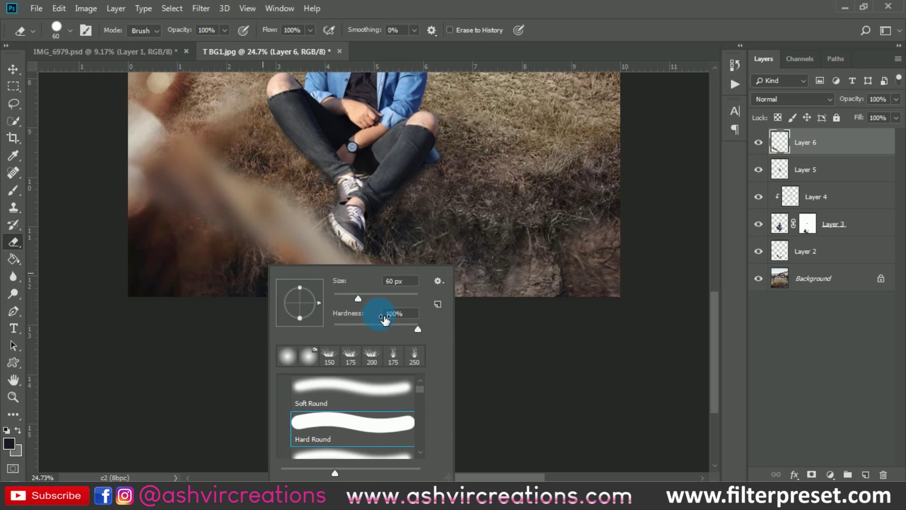
double_click(370, 388)
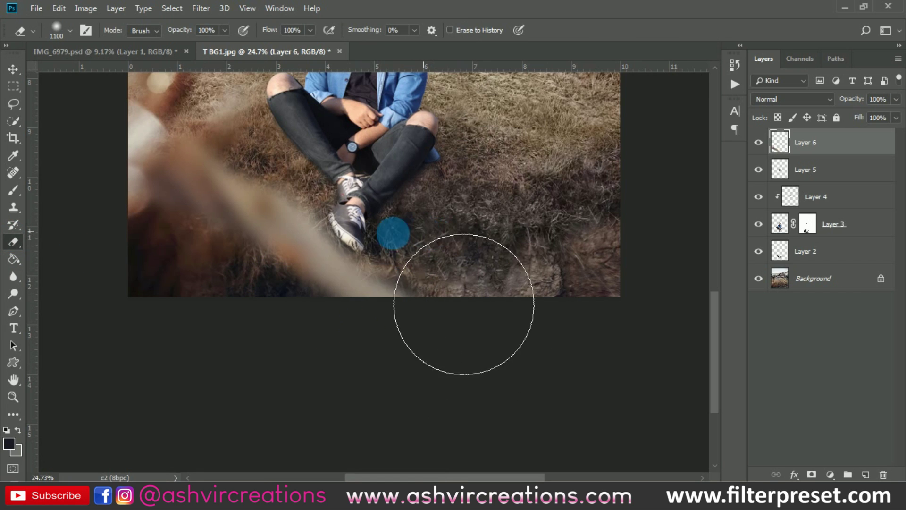
mouse_move(464, 304)
left_mouse_down()
mouse_move(439, 301)
mouse_move(501, 328)
mouse_move(485, 284)
mouse_move(433, 231)
left_mouse_up()
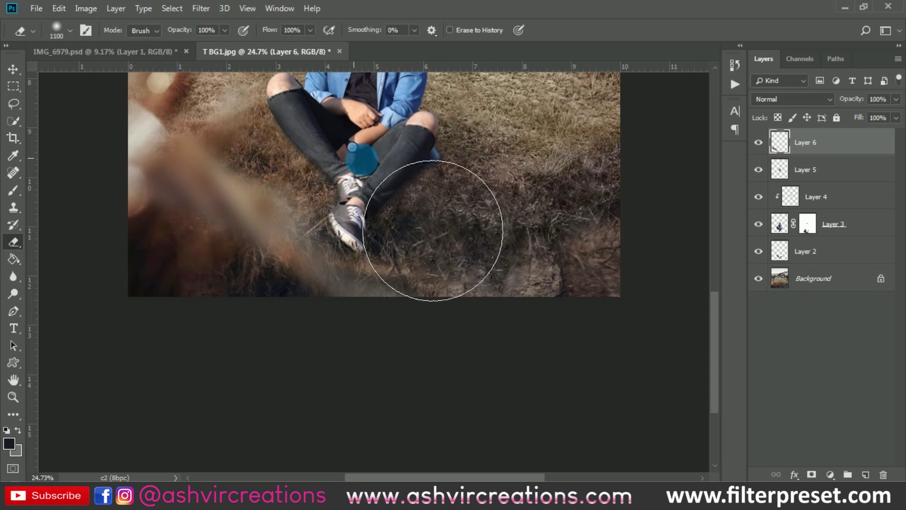
key("ctrl+minus")
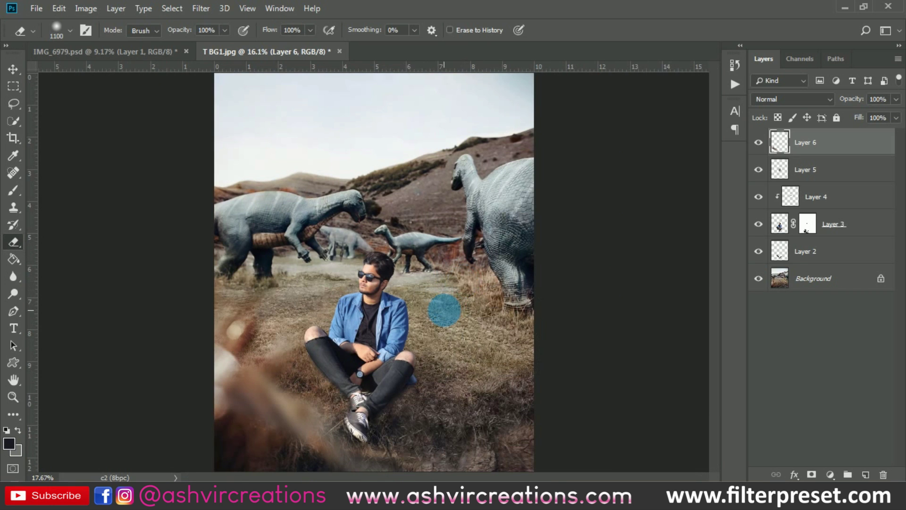
Compare the foreground without Layer 6 and erase more of its blur along the picture's left edge.
scroll(444, 311, "up", 2)
scroll(418, 299, "down", 5)
left_click(759, 142)
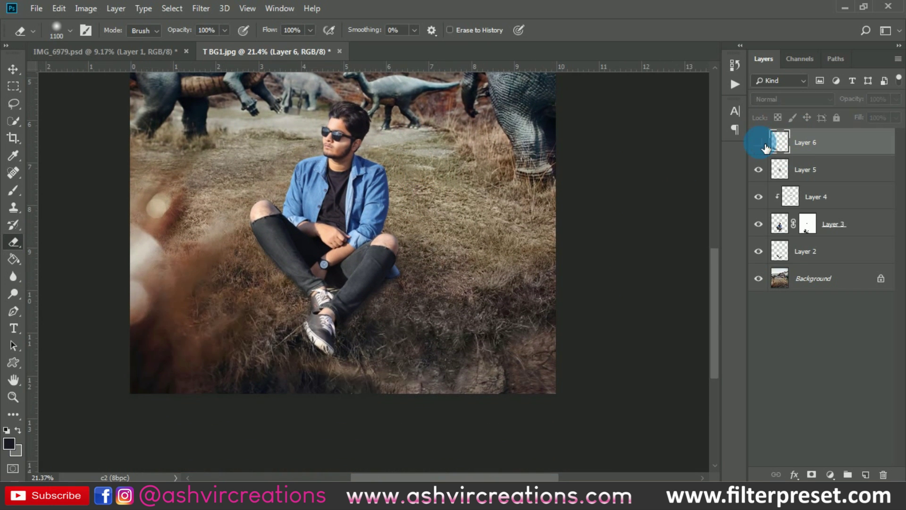
left_click(760, 143)
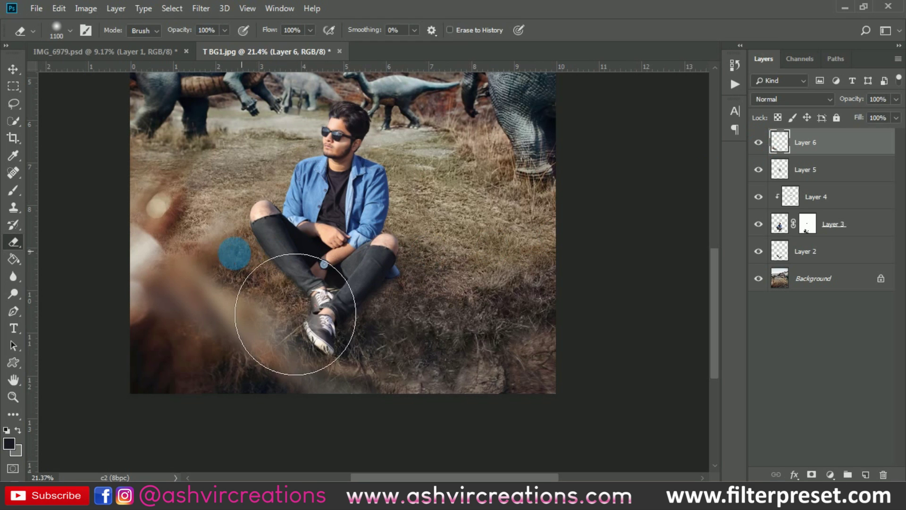
left_click(149, 282)
left_click(164, 279)
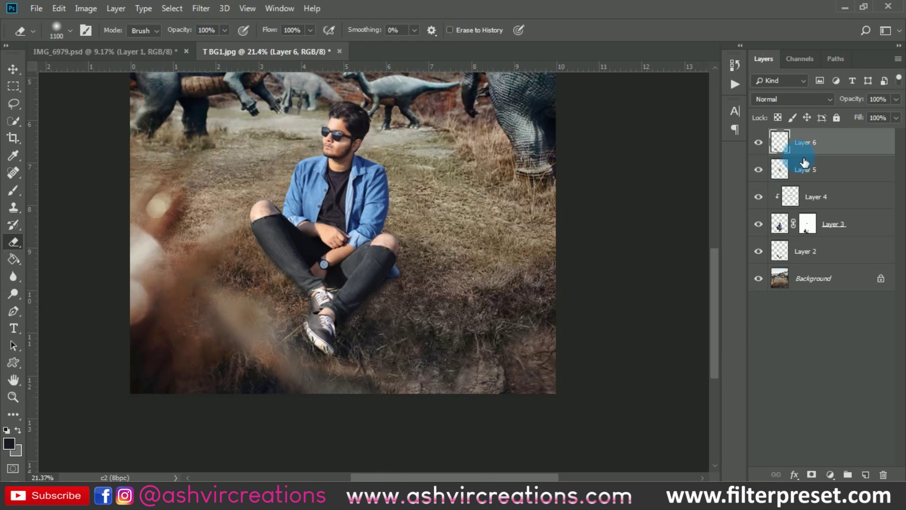
Compare the composite with the blurred foreground Layer 6 hidden and shown.
left_click(761, 142)
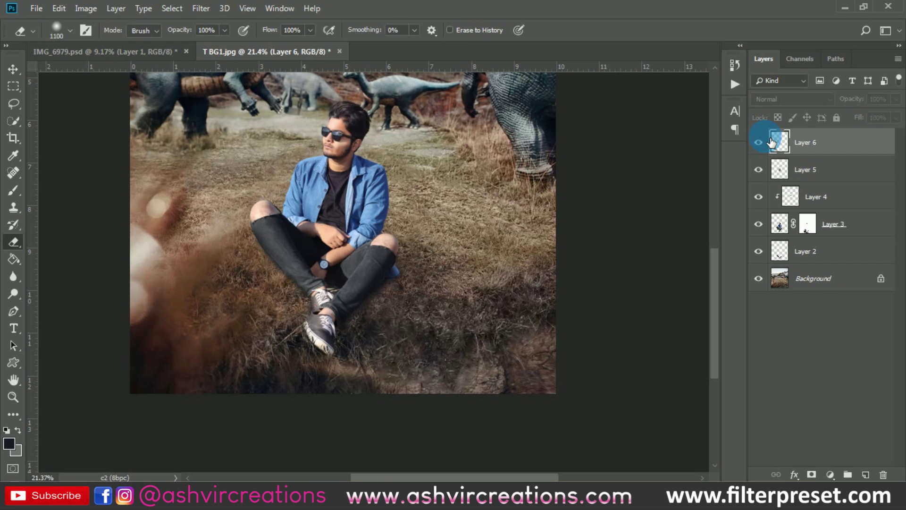
left_click(762, 142)
left_click(762, 142)
left_click(762, 143)
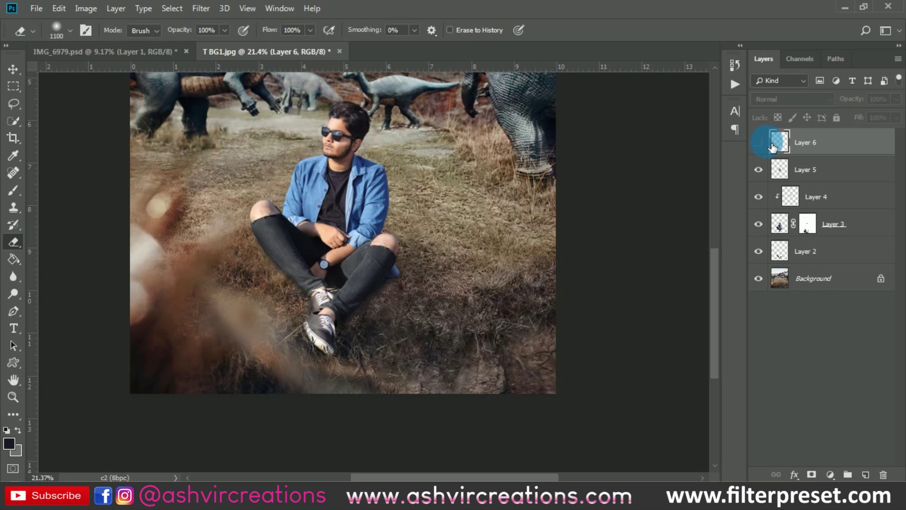
left_click(764, 142)
scroll(341, 230, "down", 6)
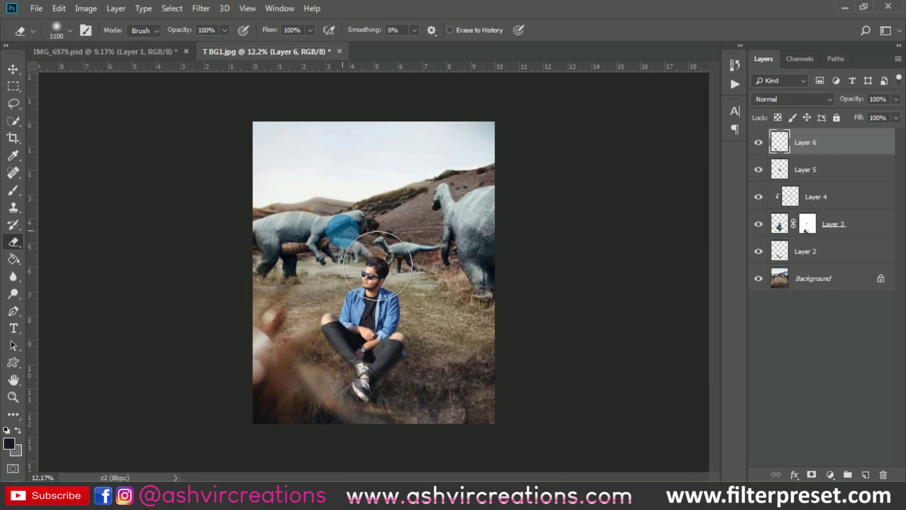
Merge all layers from Background to Layer 6 into a single Background layer and review the picture.
left_click(780, 251, "ctrl")
left_click(810, 279)
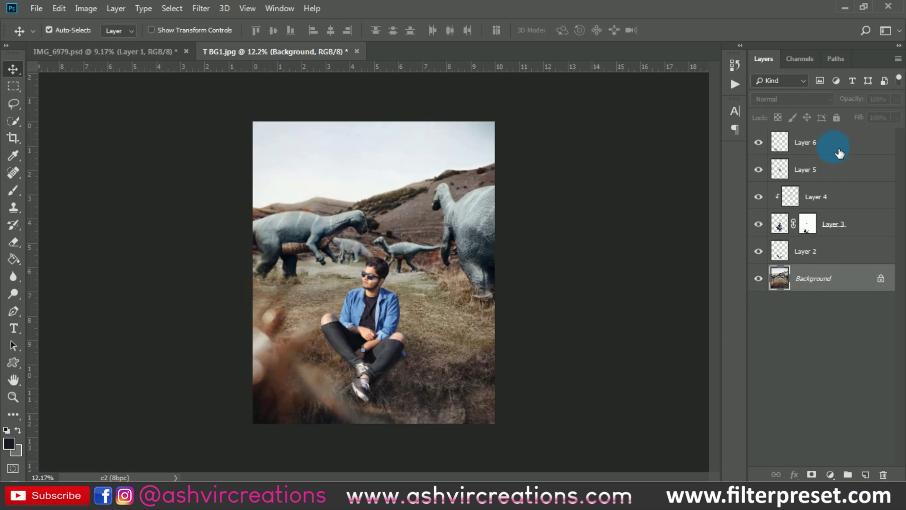
left_click(843, 143, "shift")
right_click(842, 142)
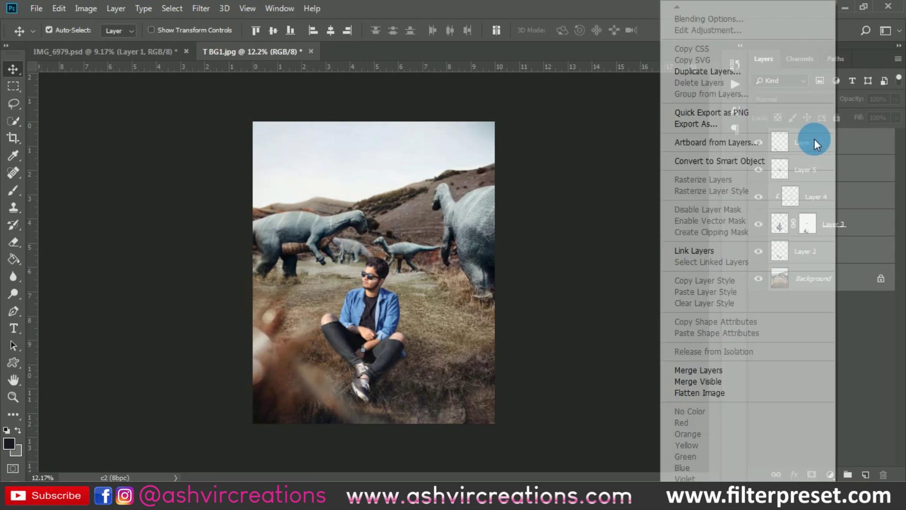
left_click(692, 370)
scroll(398, 273, "up", 3)
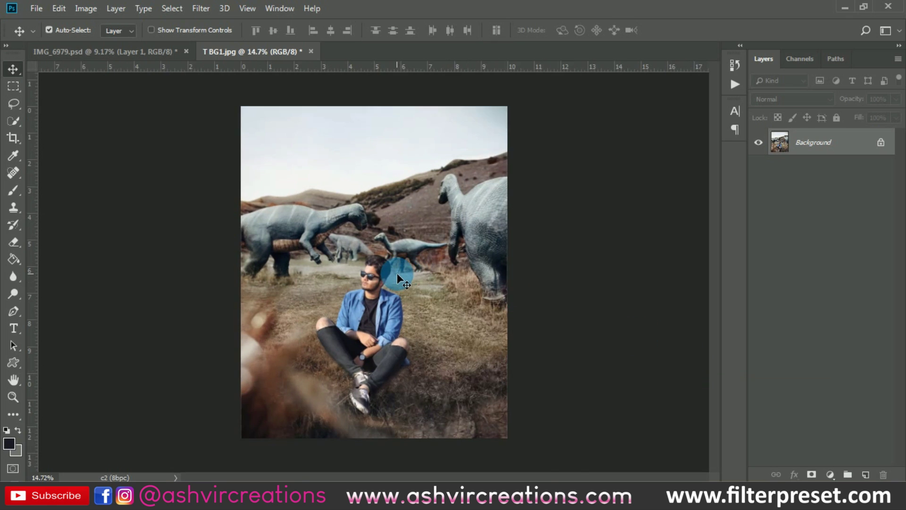
scroll(397, 273, "down", 2)
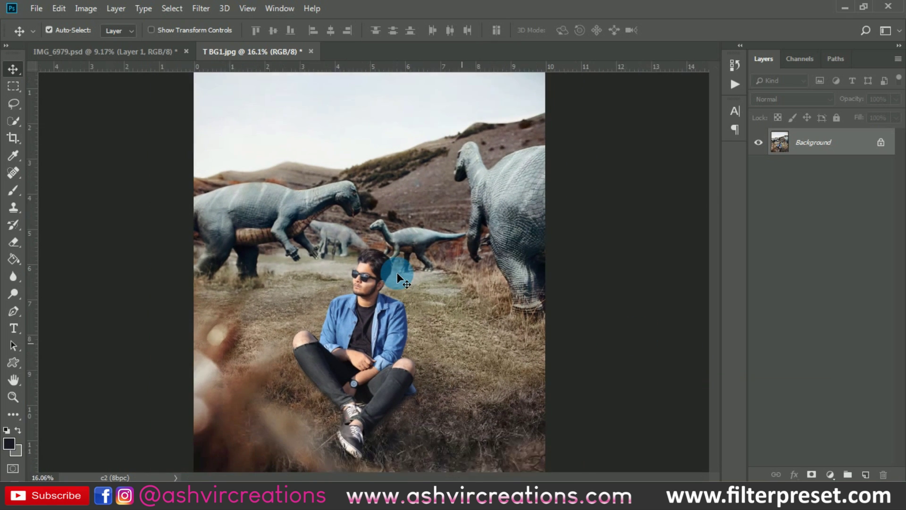
scroll(397, 273, "down", 1)
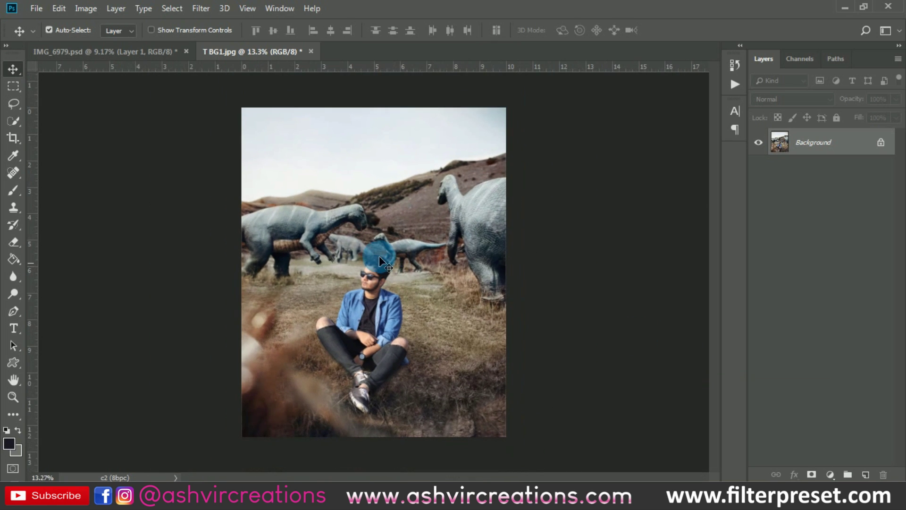
Choose the Brush tool and set the foreground color to orange, ffa200.
left_click(13, 191)
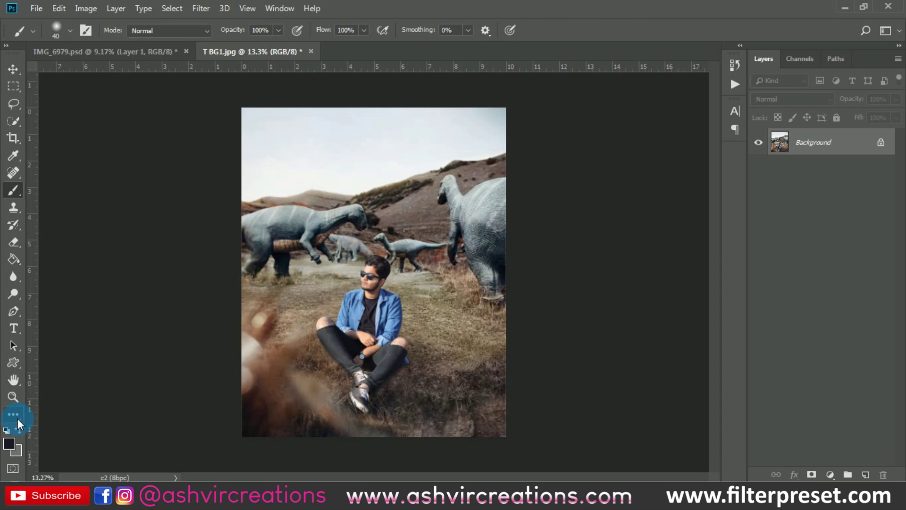
left_click(9, 443)
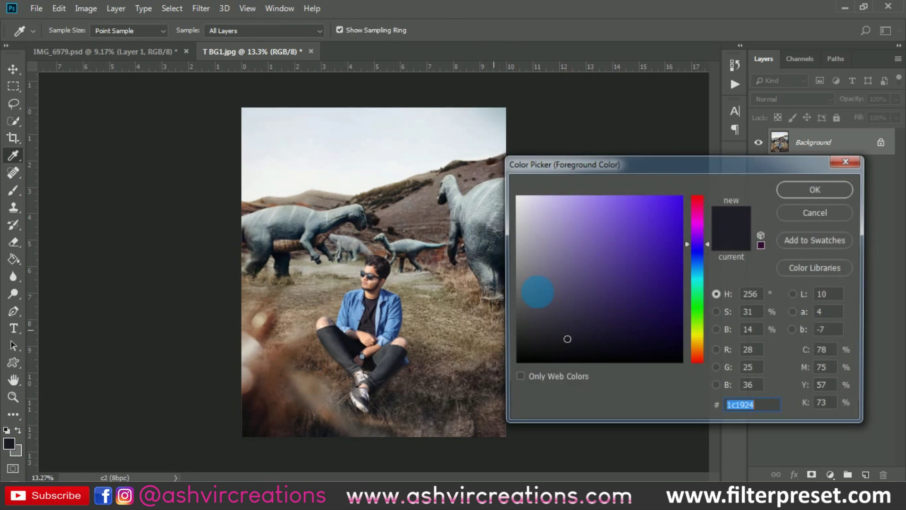
left_click_drag(696, 211, 698, 346)
left_click_drag(677, 269, 713, 177)
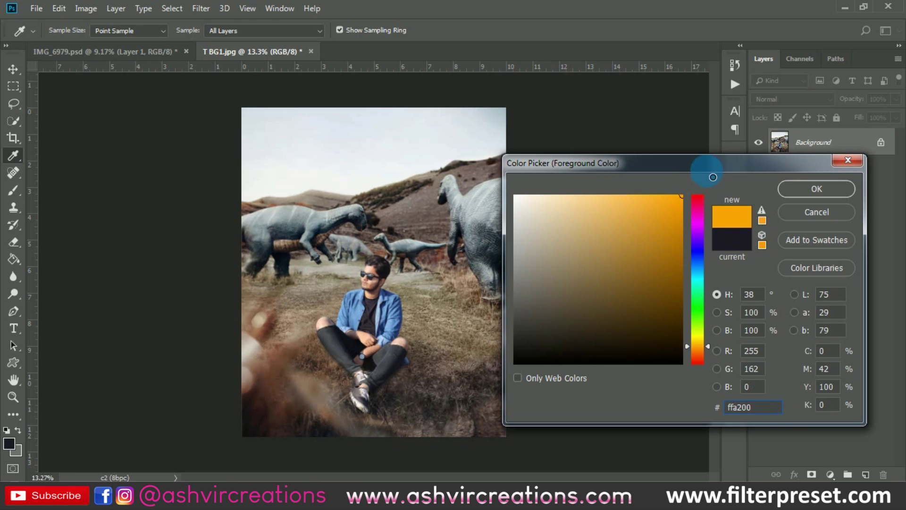
left_click(808, 188)
Paint one orange dab above the man's head on a new layer with a 1457 px Soft Round brush at 0% hardness.
key("b")
right_click(415, 204)
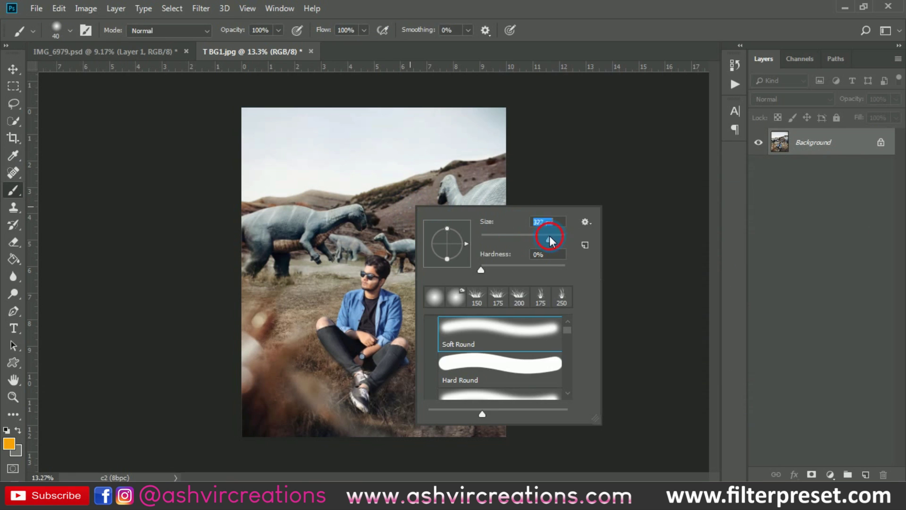
left_click_drag(550, 240, 562, 240)
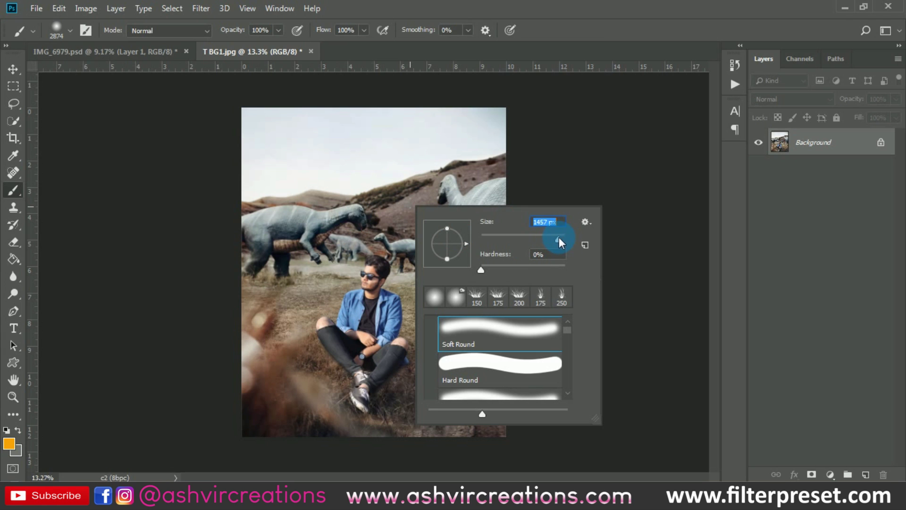
left_click(866, 474)
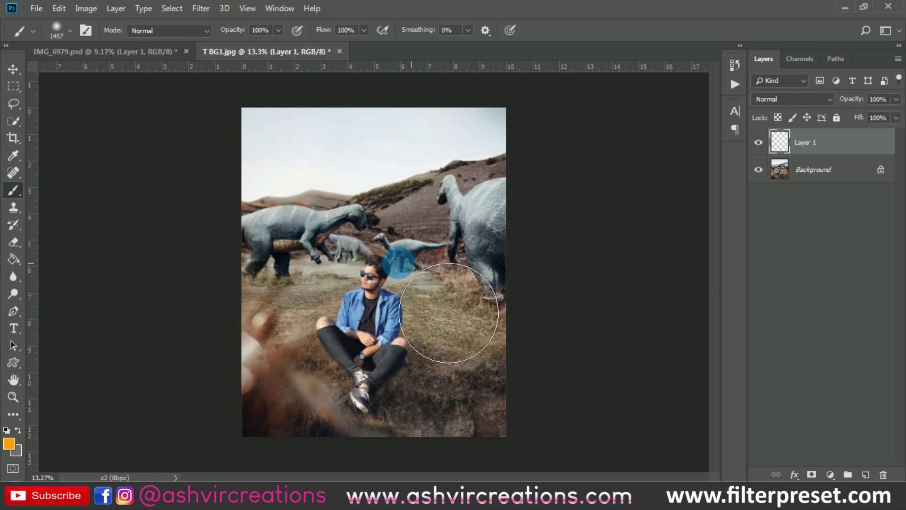
left_click(360, 250)
Start a free transform on the orange dab and set its layer's blend mode to Screen.
key("v")
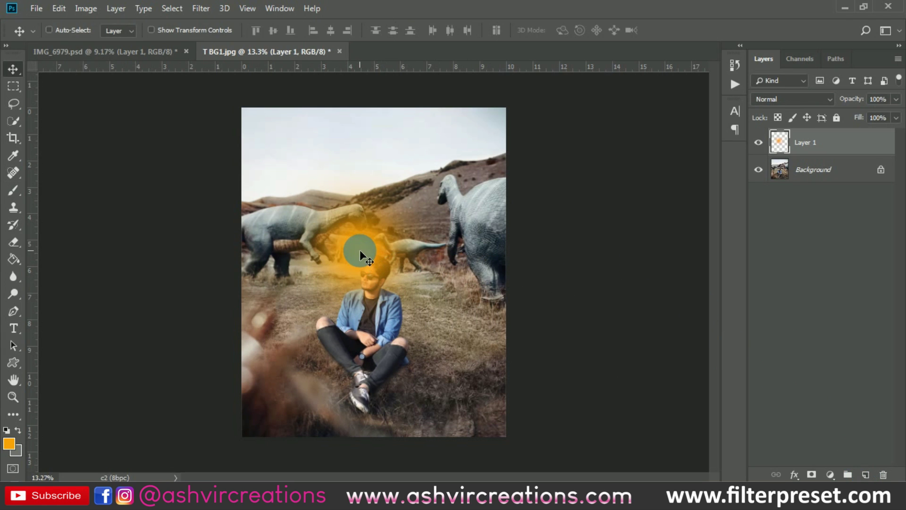
key("ctrl+t")
left_click(774, 100)
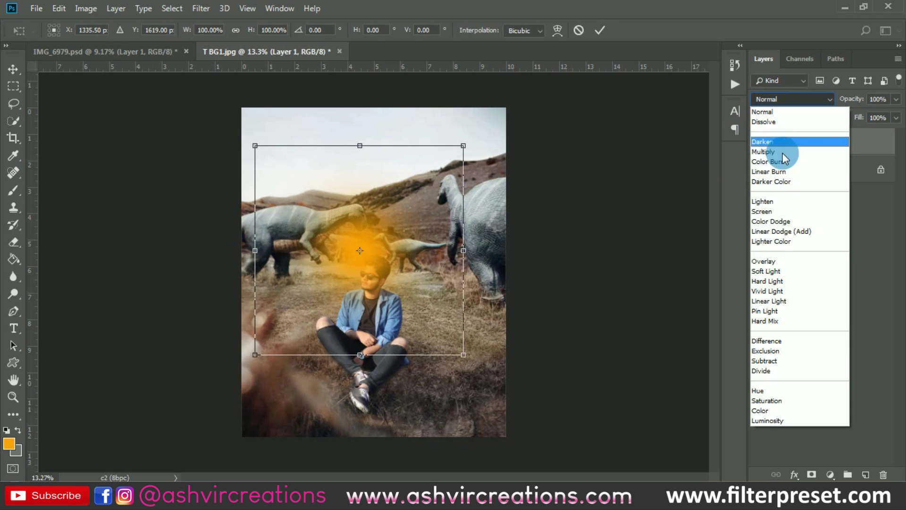
left_click(763, 211)
Move the orange dab up into the sky above the hills and enlarge it to about 129%.
left_click_drag(395, 277, 382, 188)
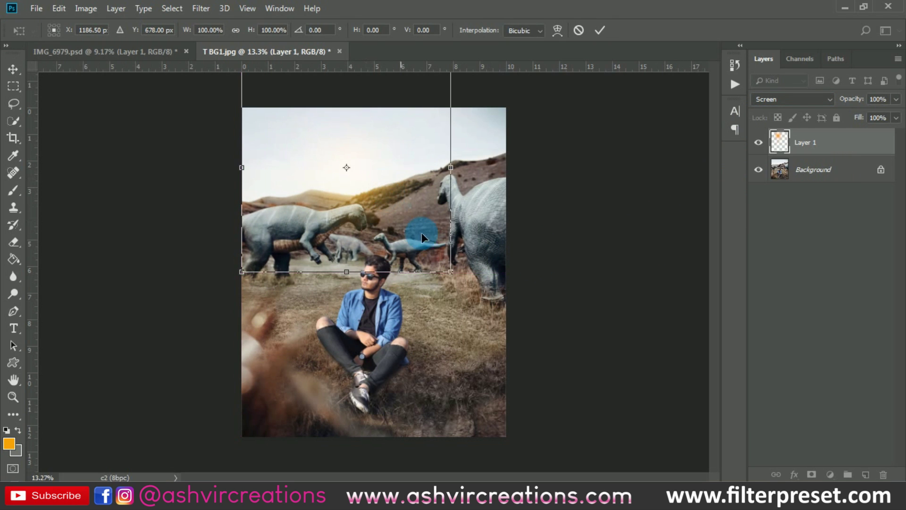
left_click_drag(451, 263, 474, 320)
left_click_drag(374, 194, 388, 196)
key("Return")
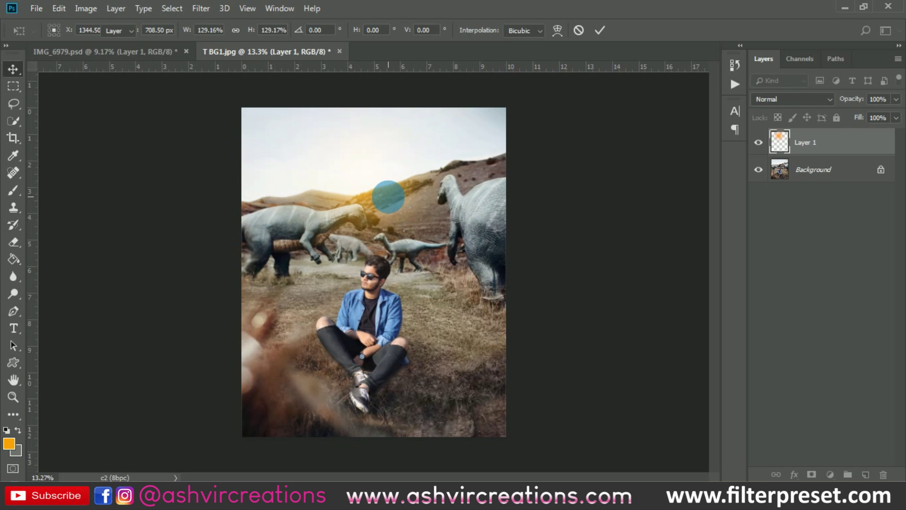
Adjust the glow layer's Hue/Saturation to hue -16 and lightness +29.
key("ctrl+u")
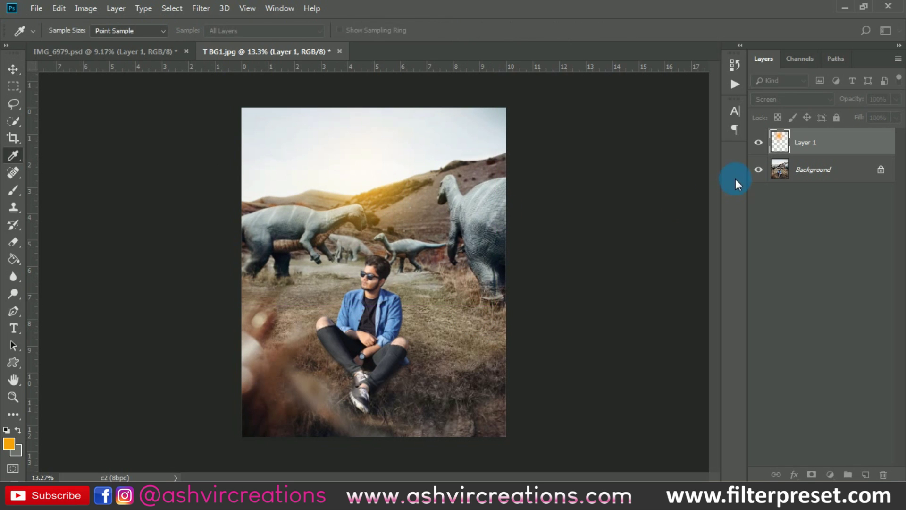
left_click_drag(672, 267, 660, 267)
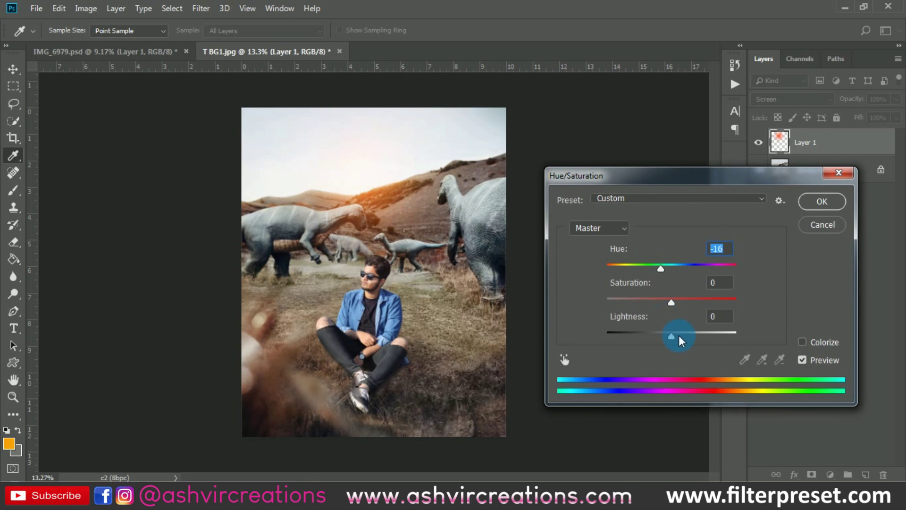
left_click_drag(678, 335, 690, 335)
left_click(822, 201)
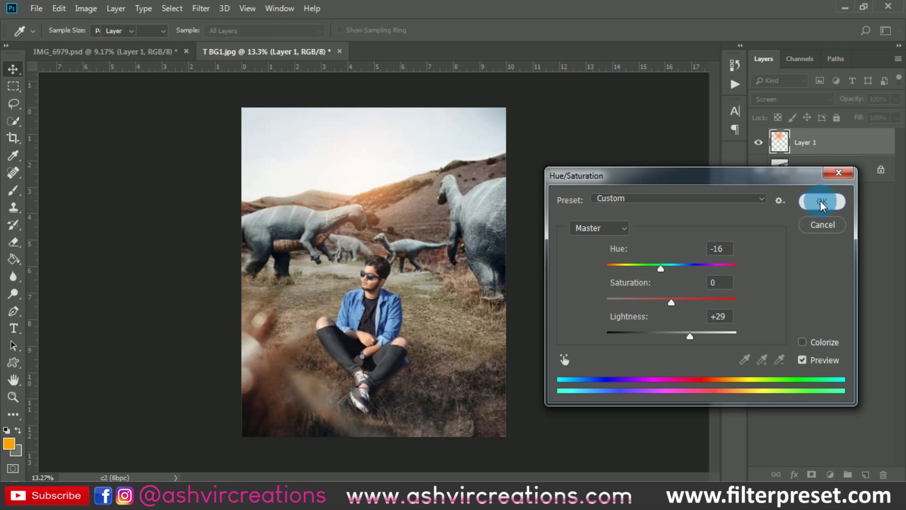
Shift the glow slightly up and left along the hill horizon and check how it blends with the landscape.
scroll(398, 189, "up", 1)
left_click_drag(380, 185, 351, 172)
scroll(351, 166, "down", 2)
scroll(345, 206, "up", 2)
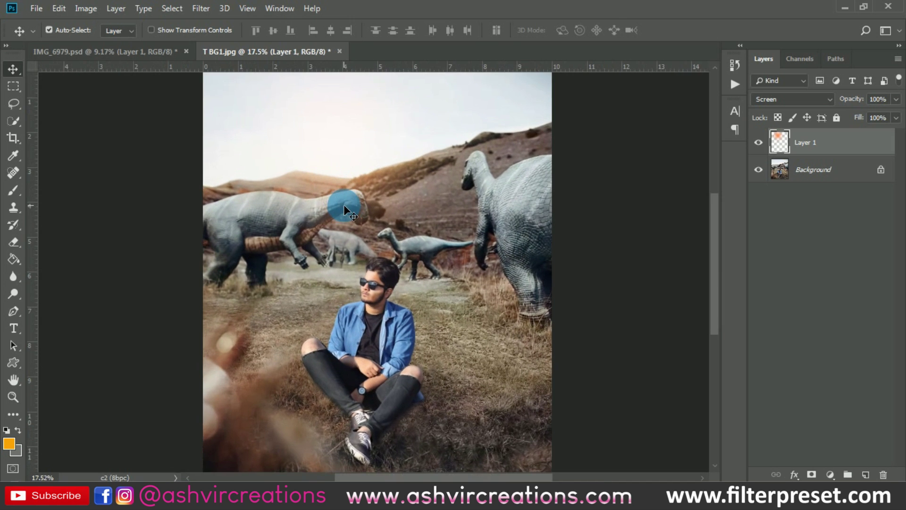
scroll(344, 206, "up", 3)
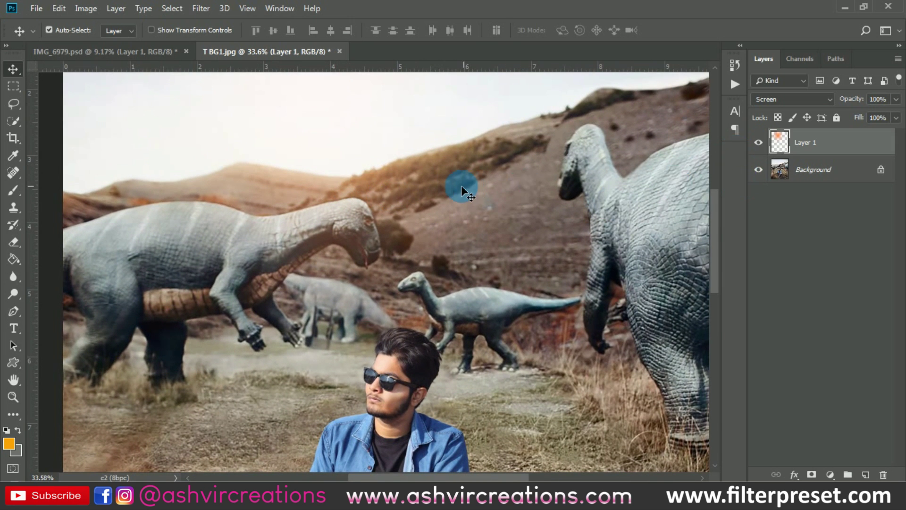
scroll(460, 186, "down", 5)
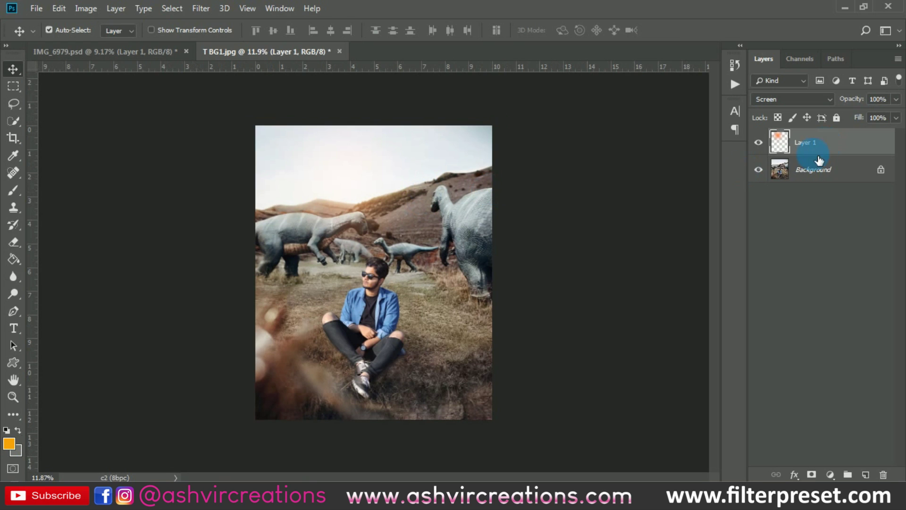
Merge Layer 1 and the Background into a single layer.
left_click(814, 169, "shift")
right_click(819, 165)
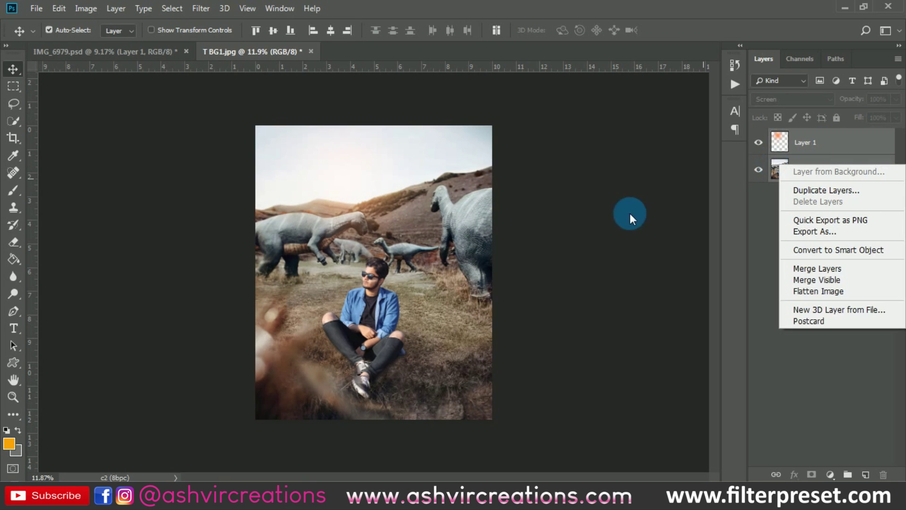
left_click(823, 266)
Open the Camera Raw Filter on the merged picture and go to the FP presets among the user presets.
left_click(201, 8)
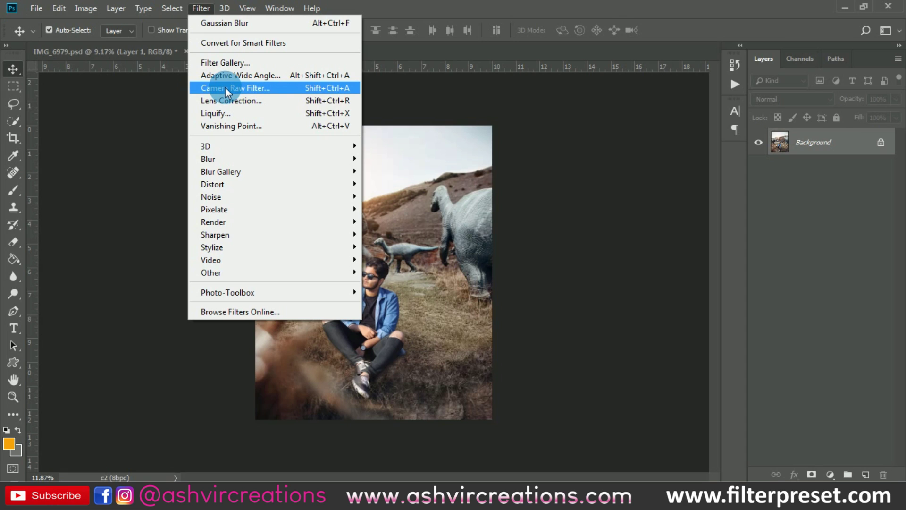
left_click(226, 88)
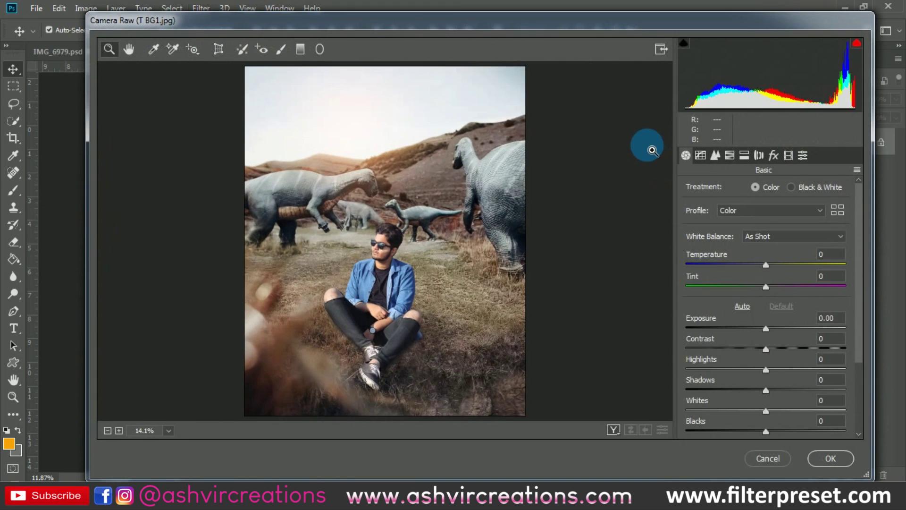
left_click(804, 156)
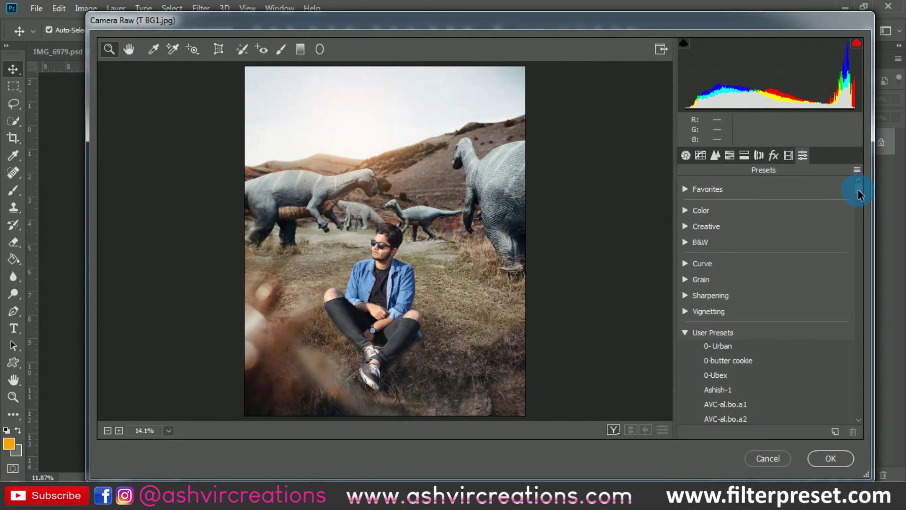
left_click_drag(859, 195, 862, 398)
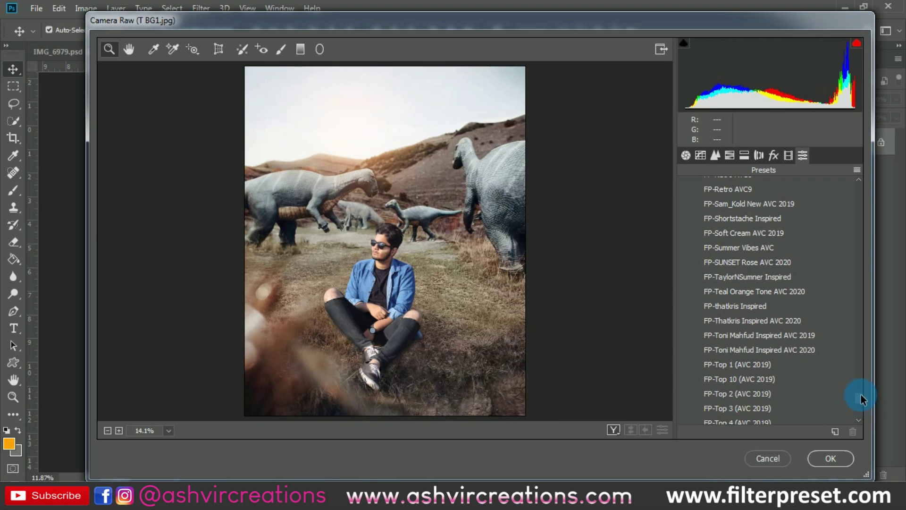
Compare the looks of the presets FP-Toni Mahfud Inspired AVC 2019 and FP-Toni Mahfud Inspired AVC 2020 on the picture.
left_click(795, 338)
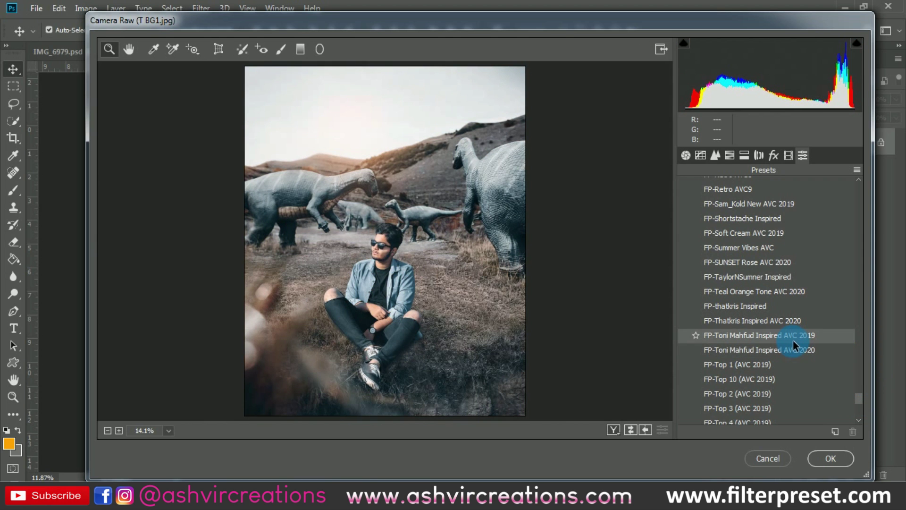
left_click(795, 349)
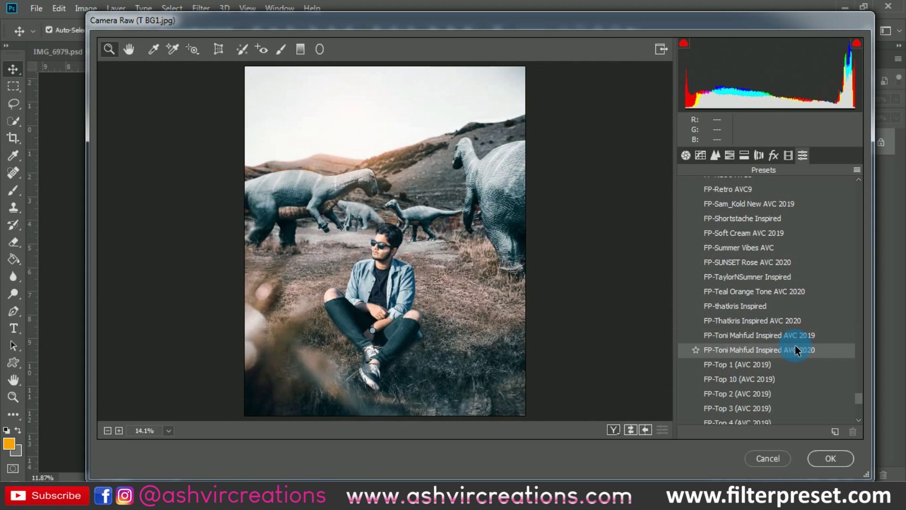
left_click(800, 336)
left_click(800, 350)
left_click(796, 337)
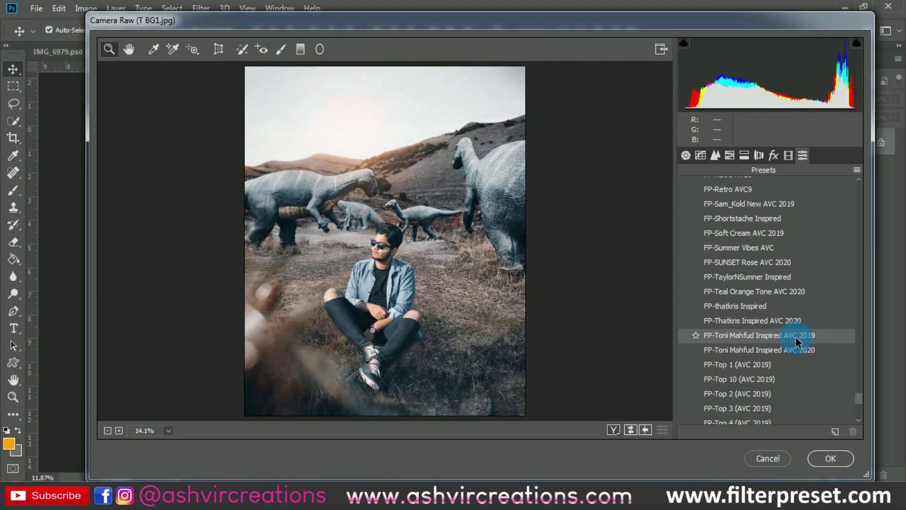
left_click(803, 348)
left_click(806, 337)
left_click(786, 350)
left_click(789, 333)
left_click(792, 347)
left_click(798, 337)
left_click(796, 346)
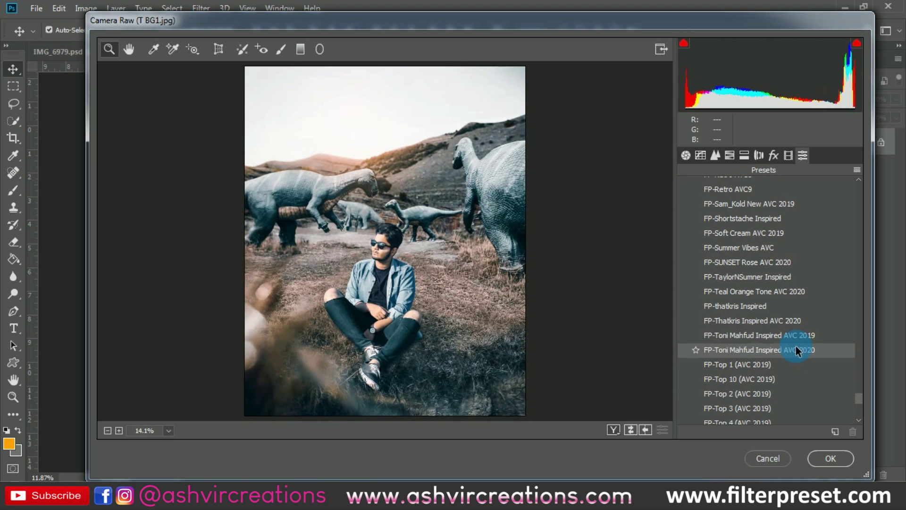
left_click(796, 337)
left_click(797, 345)
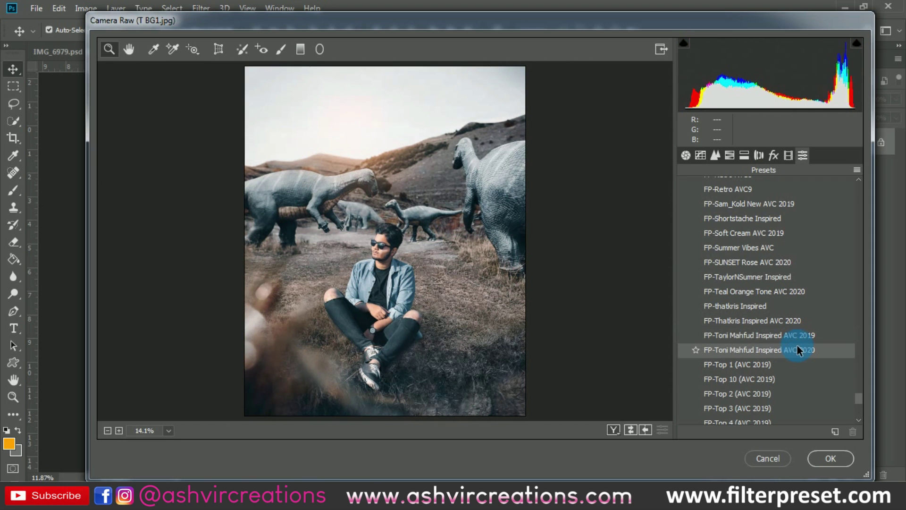
Apply the preset FP-Toni Mahfud Inspired AVC 2019 and accept the Camera Raw grading.
left_click(797, 338)
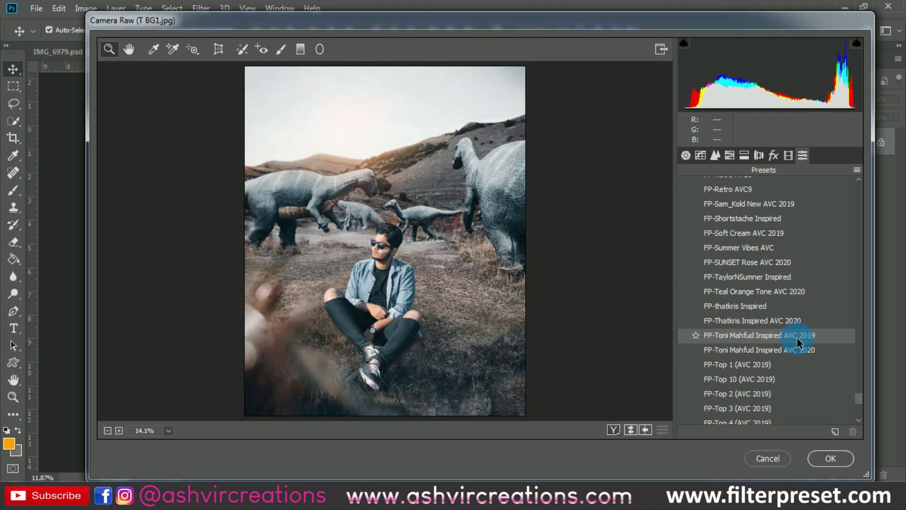
left_click(797, 338)
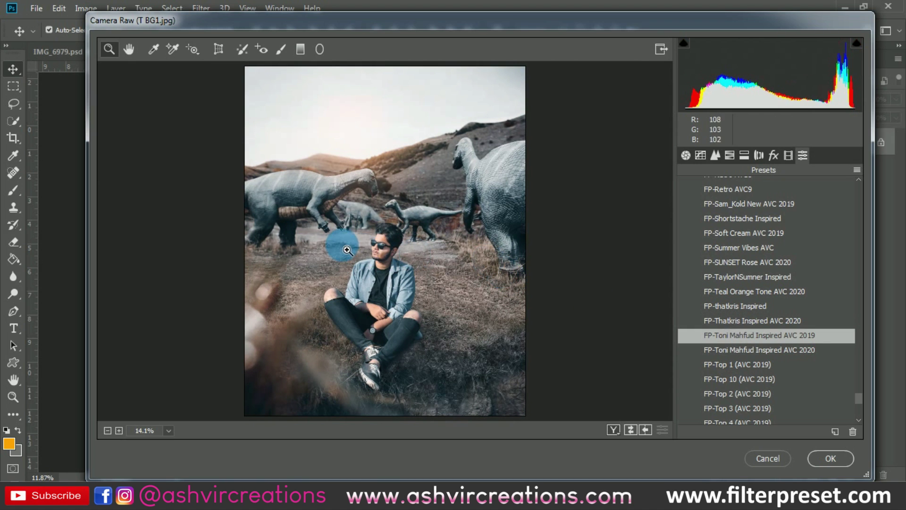
mouse_move(385, 274)
left_mouse_down()
mouse_move(395, 282)
mouse_move(374, 271)
left_mouse_up()
mouse_move(381, 239)
left_mouse_down()
mouse_move(409, 293)
mouse_move(394, 277)
mouse_move(406, 263)
left_mouse_up()
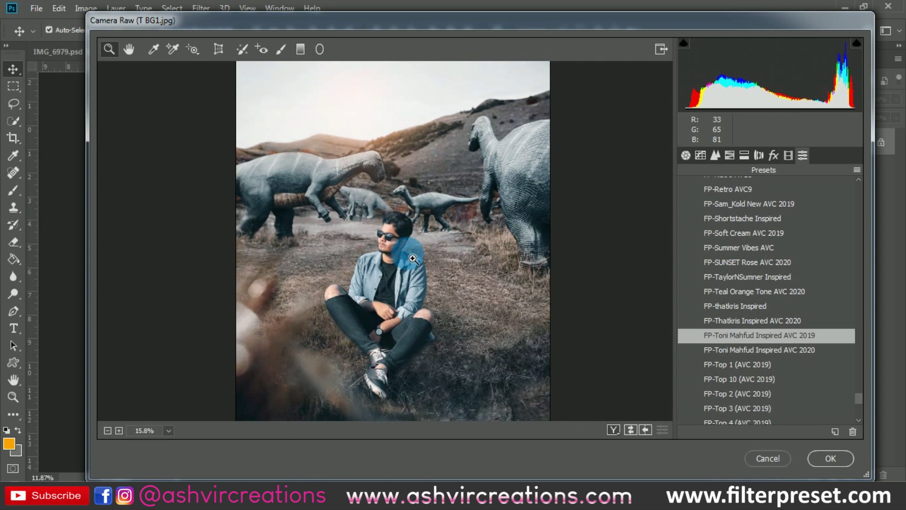
left_click(819, 462)
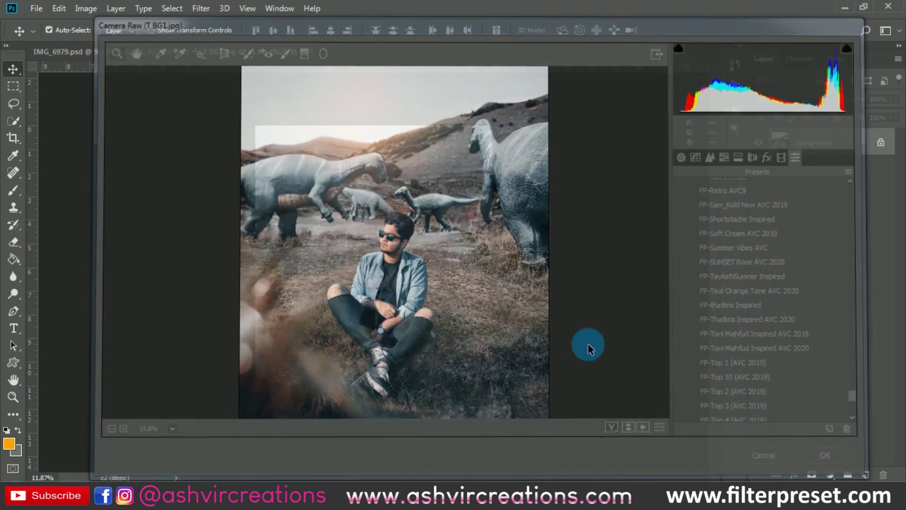
In IMG_6979.psd, hide Layer 1 and Layer 2 and show Layer 0 to view the original railway photo.
left_click_drag(417, 250, 406, 268)
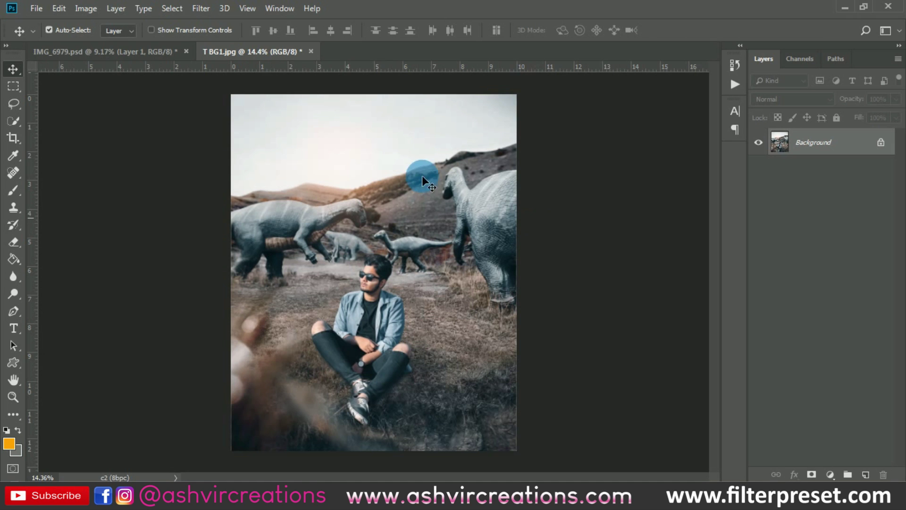
left_click_drag(422, 175, 500, 192)
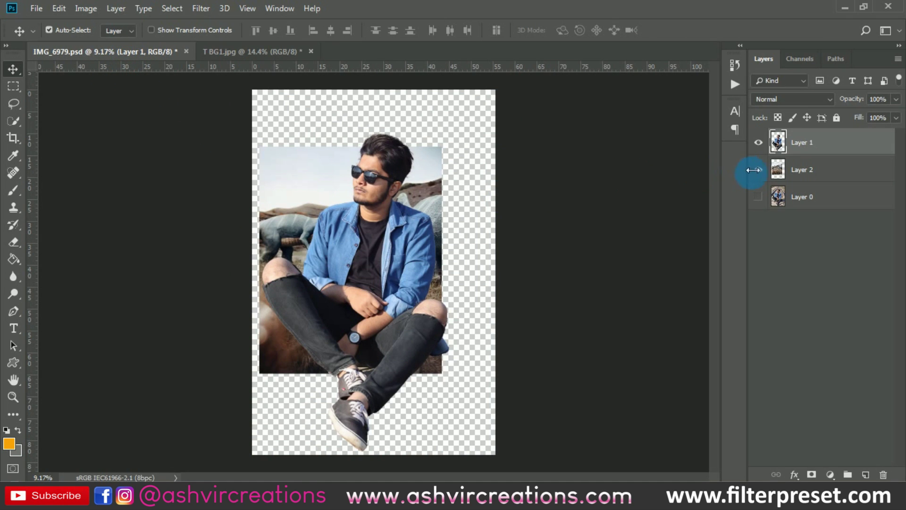
left_click(760, 144)
left_click(757, 197)
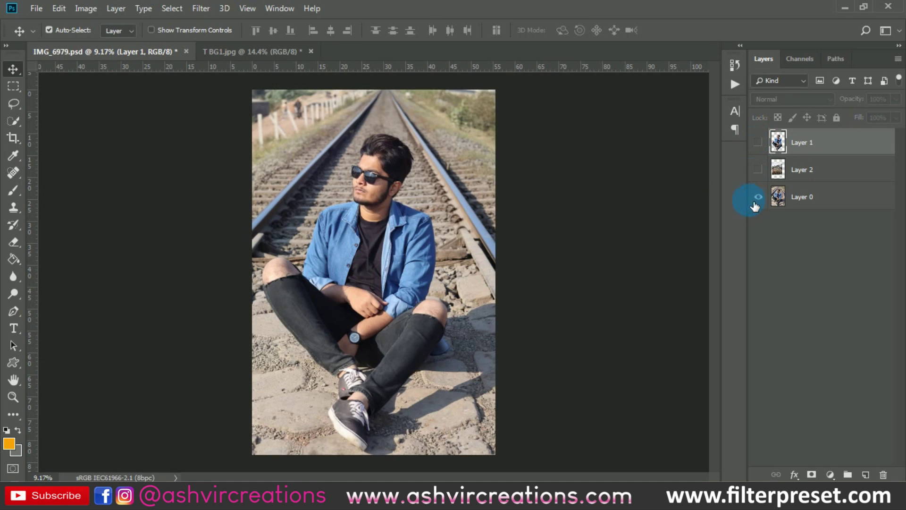
Return to T BG1.jpg and examine the finished composite as a whole and close up around the seated man.
left_click(282, 51)
scroll(540, 349, "up", 2)
scroll(555, 341, "down", 2)
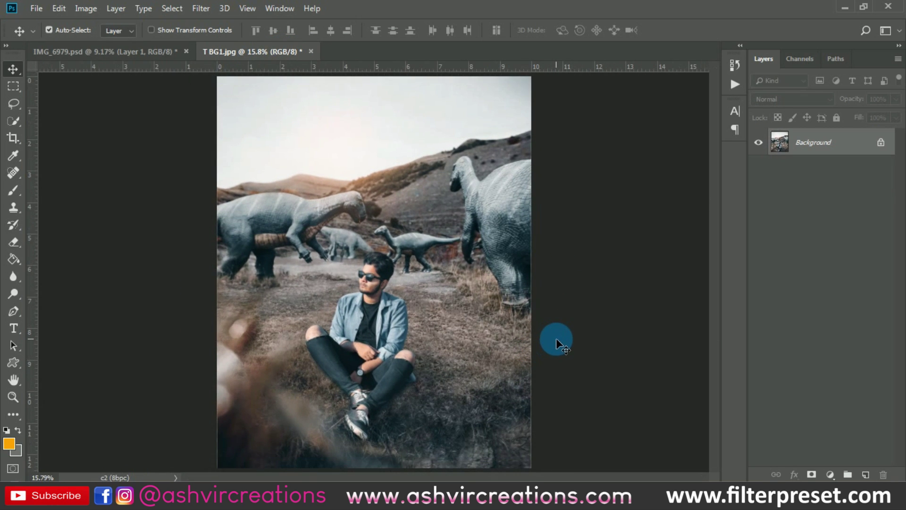
scroll(541, 350, "up", 2)
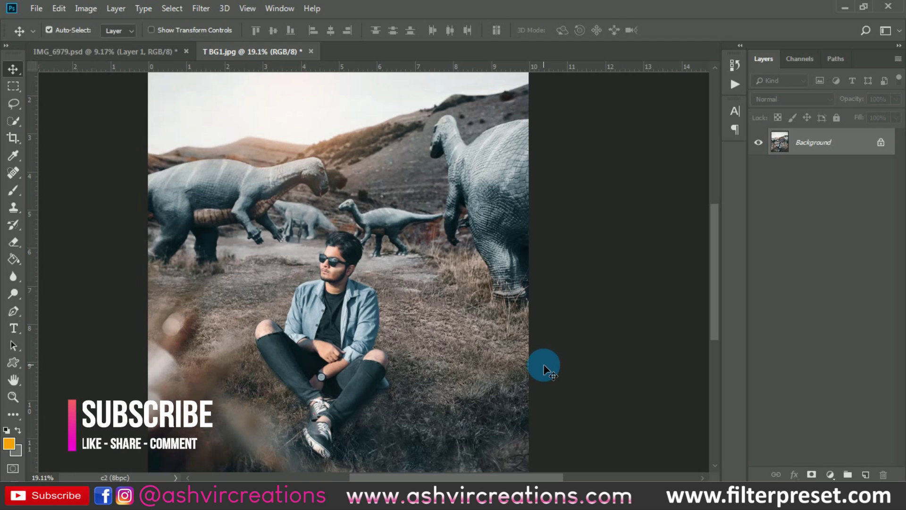
scroll(538, 331, "down", 1)
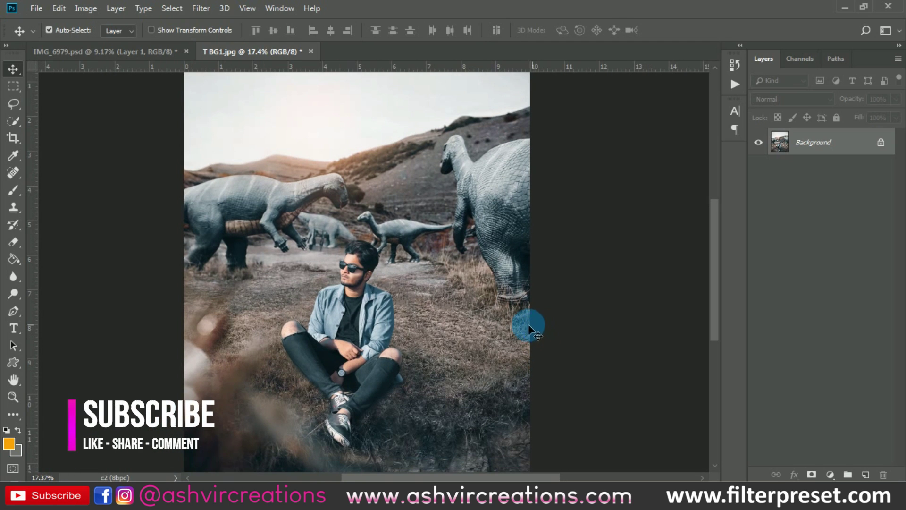
scroll(537, 378, "down", 2)
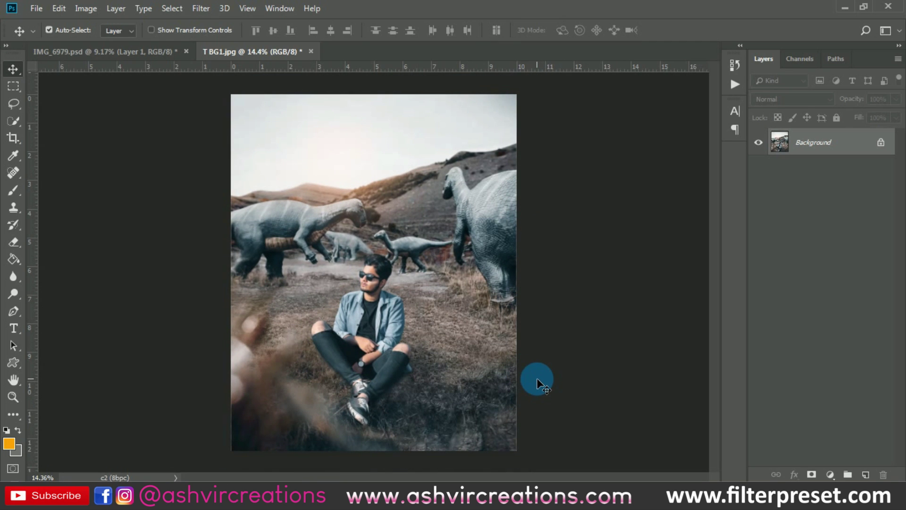
scroll(520, 373, "up", 7)
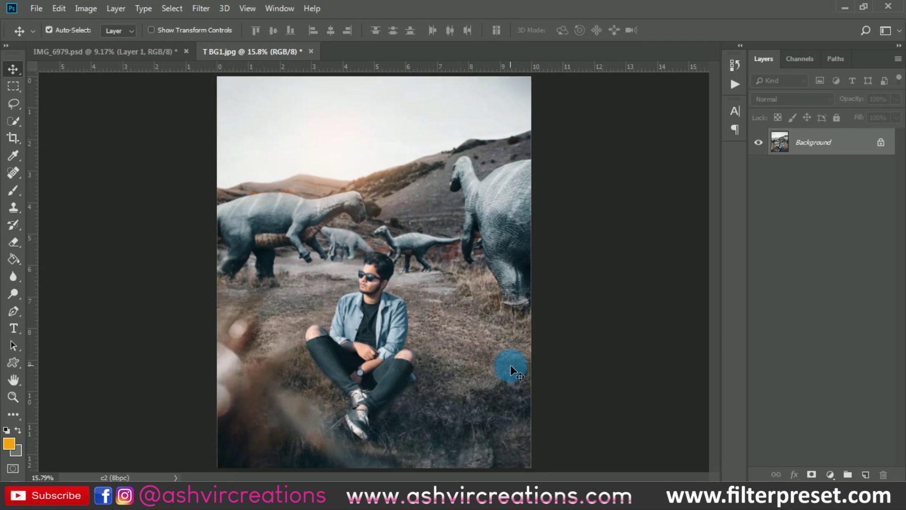
scroll(511, 368, "down", 5)
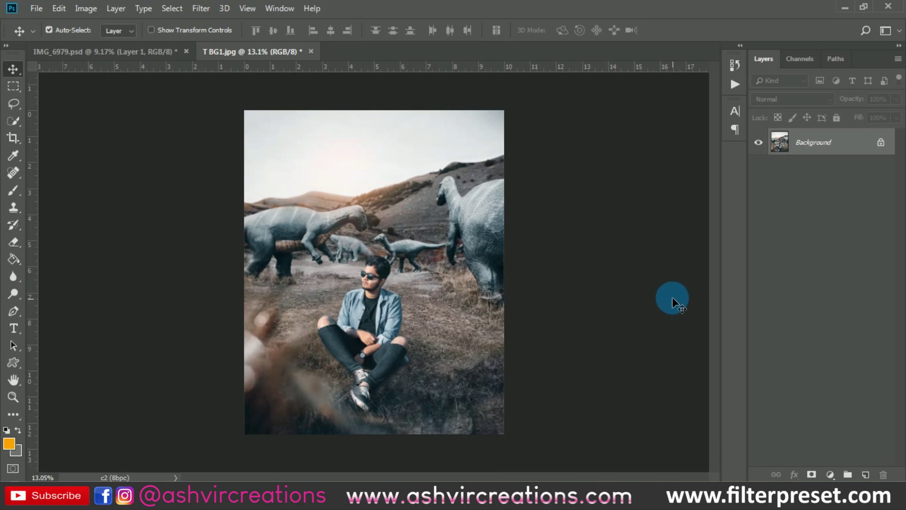
scroll(569, 295, "up", 1)
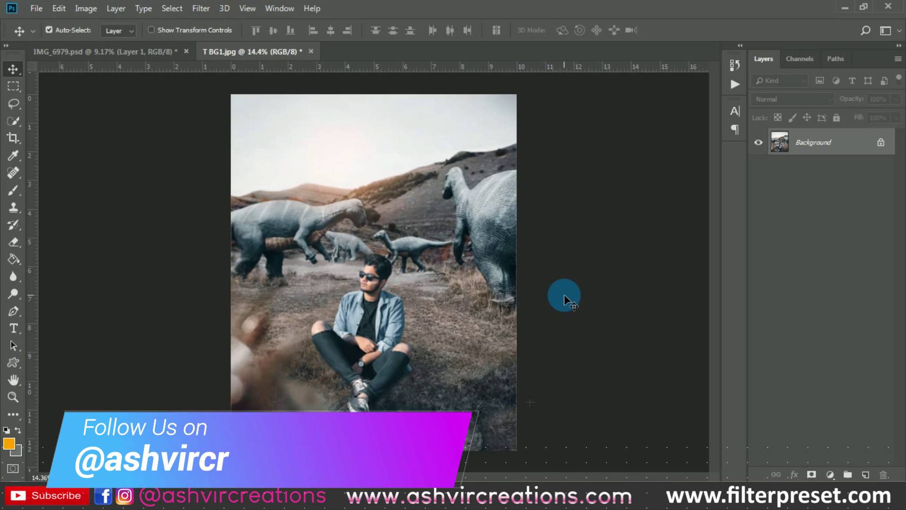
scroll(564, 293, "up", 4)
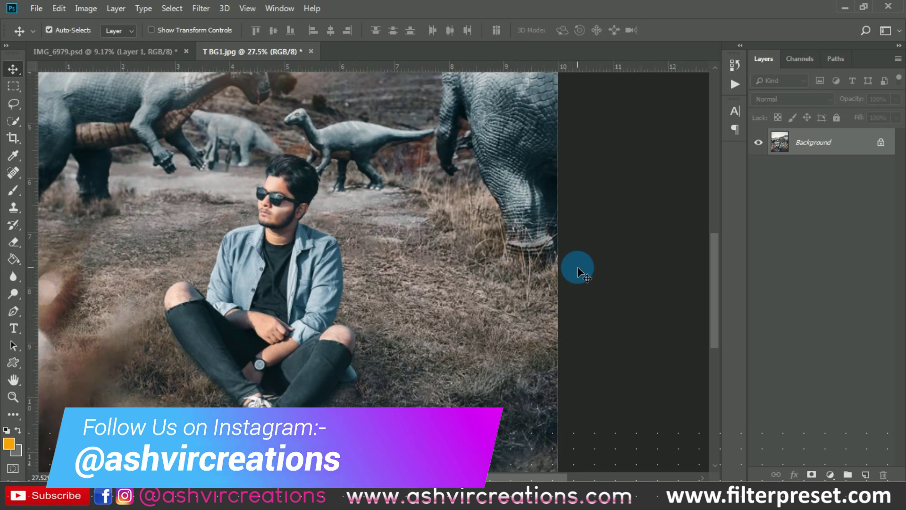
left_click_drag(588, 279, 617, 263)
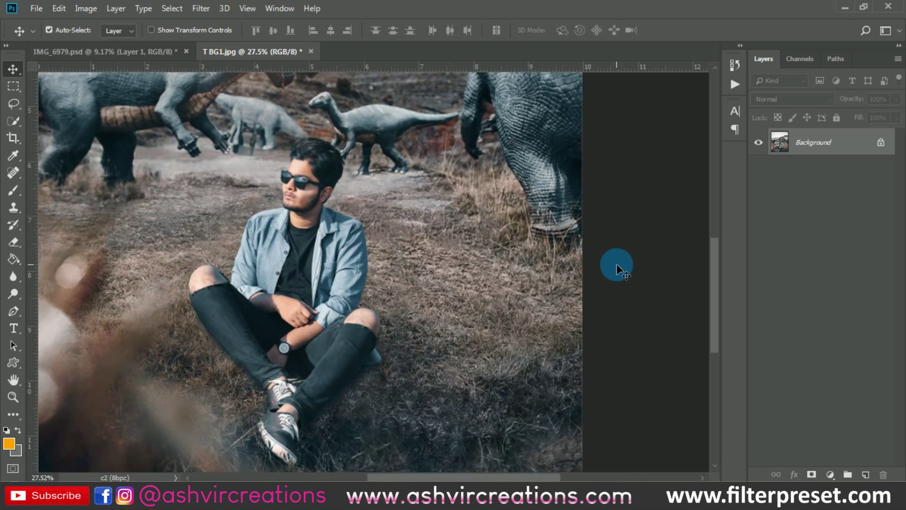